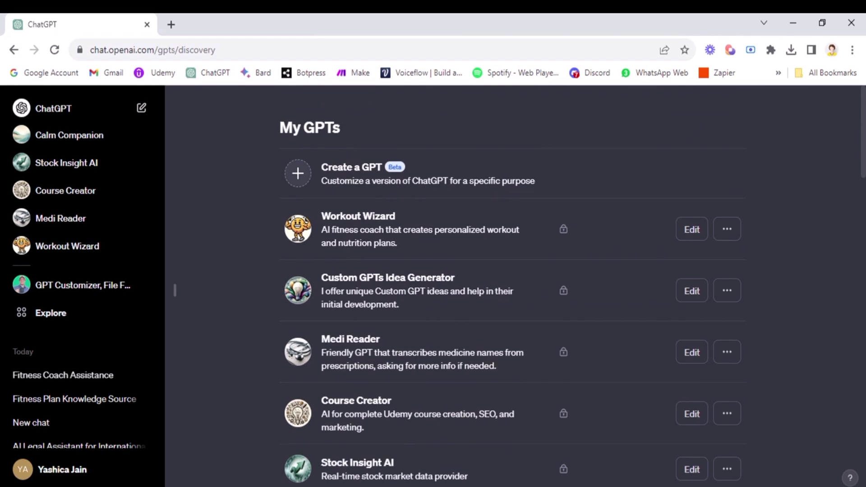
- Scroll through the My GPTs list to review existing GPTs like Workout Wizard and Medi Reader
{"action": "scroll", "coordinate": [764, 282], "scroll_direction": "down", "scroll_amount": 3}
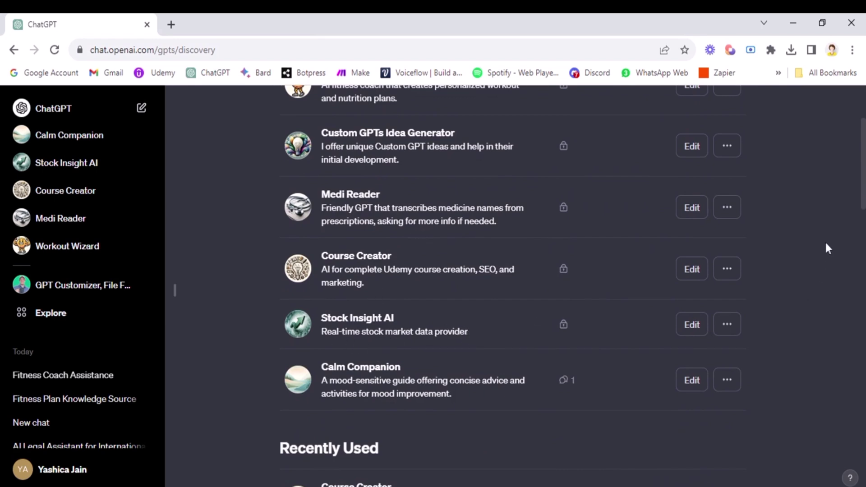
{"action": "scroll", "coordinate": [827, 248], "scroll_direction": "up", "scroll_amount": 3}
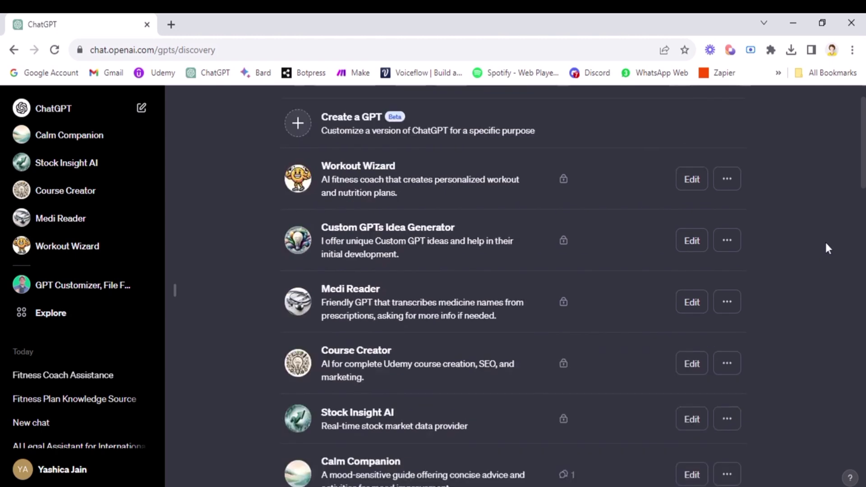
- Search Google for financialmodelingprep and open the site's Developers API documentation
{"action": "left_click", "coordinate": [171, 24]}
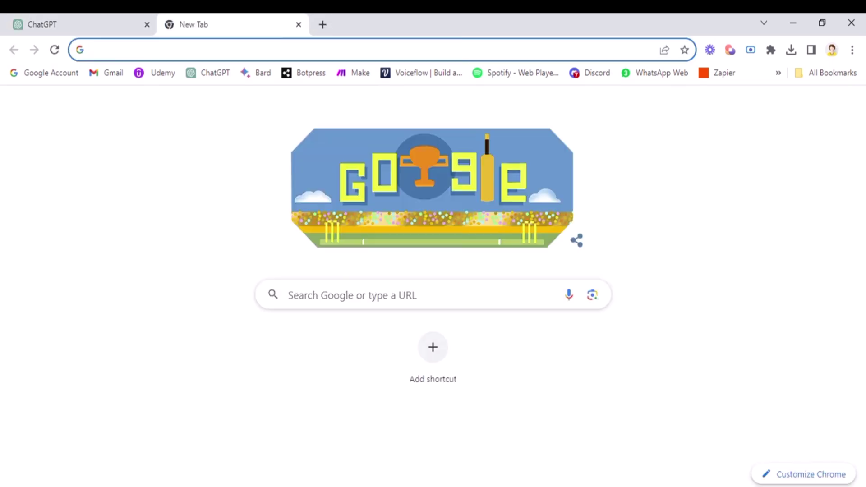
{"action": "type", "text": "financi"}
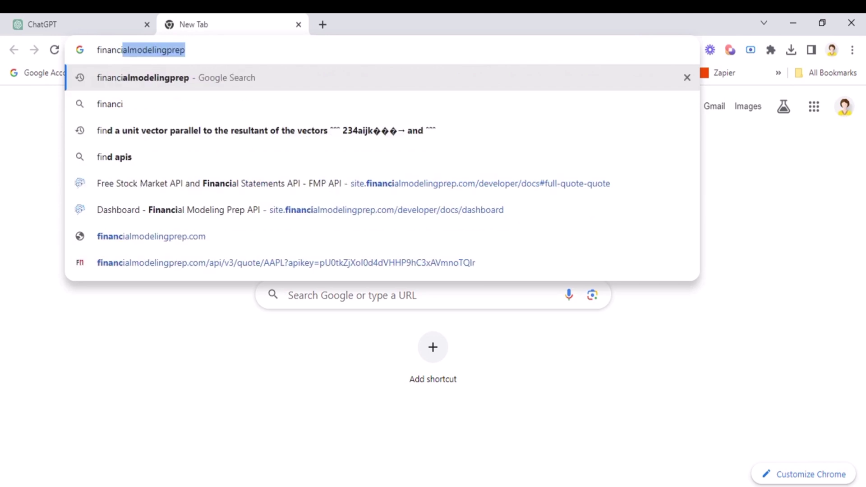
{"action": "type", "text": "al"}
{"action": "key", "text": "Return"}
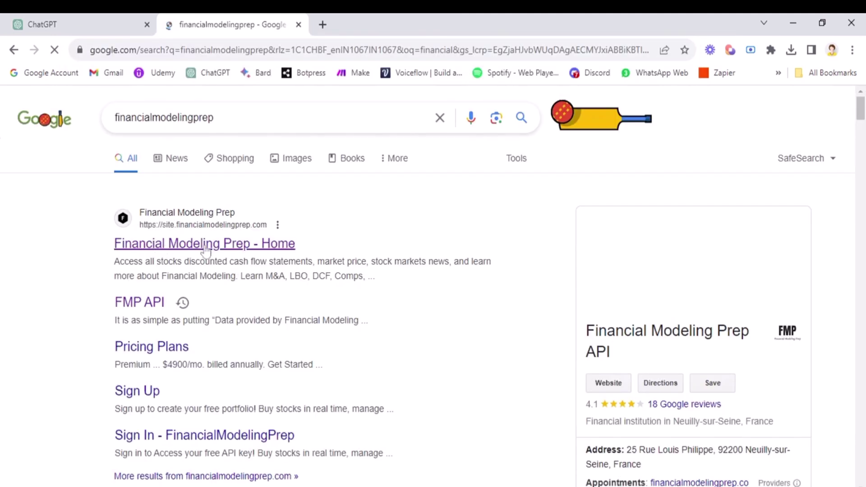
{"action": "left_click", "coordinate": [206, 246]}
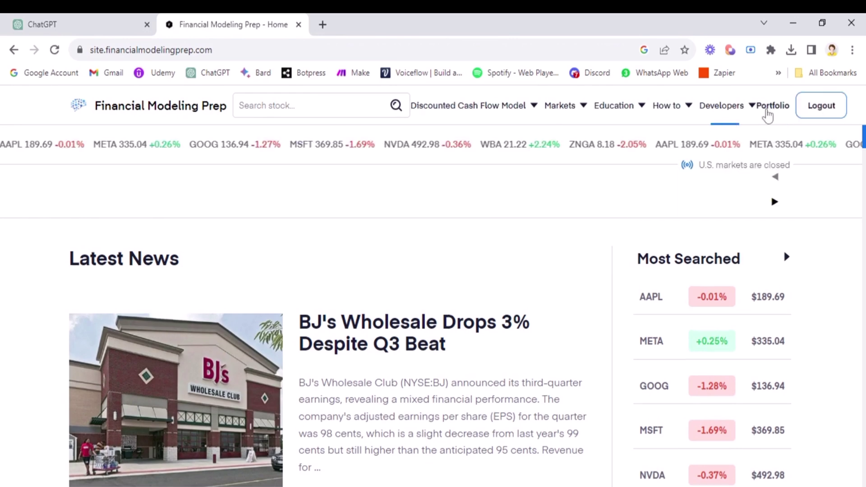
{"action": "left_click", "coordinate": [720, 112]}
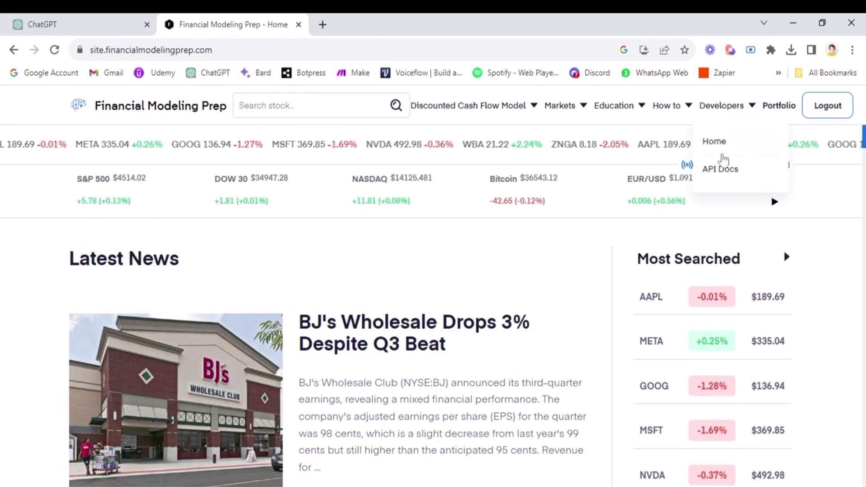
{"action": "left_click", "coordinate": [717, 174]}
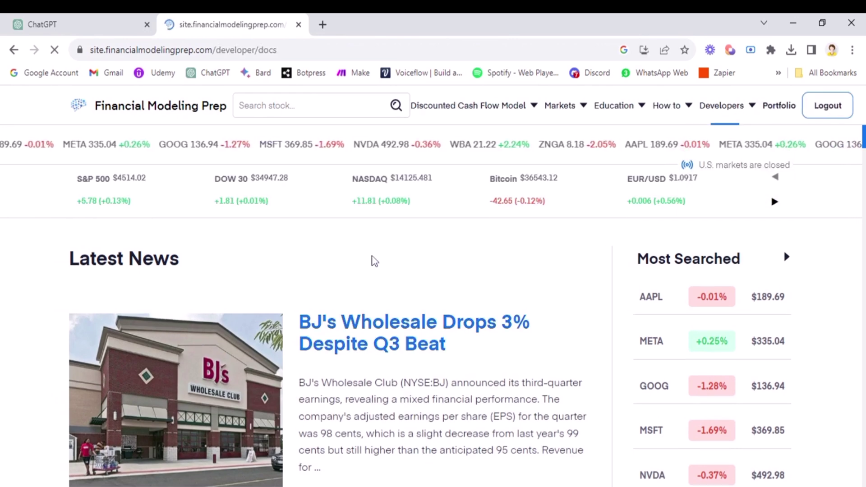
{"action": "scroll", "coordinate": [106, 276], "scroll_direction": "down", "scroll_amount": 10}
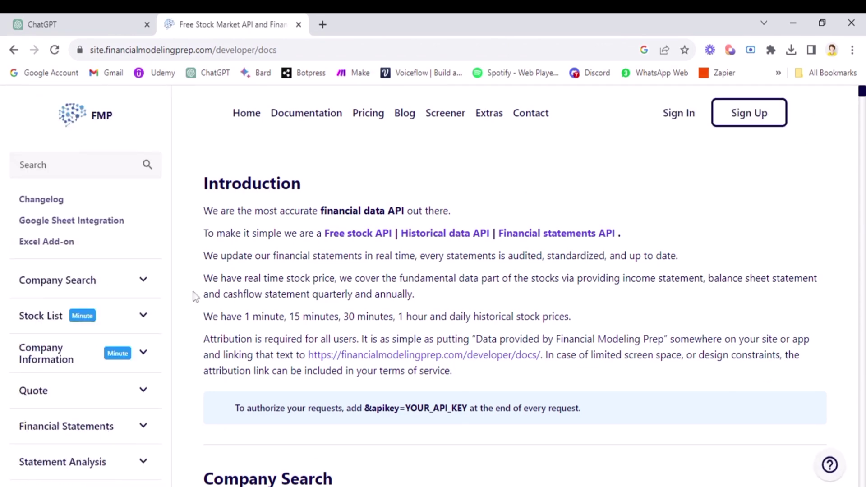
- Expand the Quote endpoints in the docs, open a second docs tab, and view the dashboard's API key
{"action": "scroll", "coordinate": [121, 276], "scroll_direction": "down", "scroll_amount": 3}
{"action": "scroll", "coordinate": [130, 278], "scroll_direction": "down", "scroll_amount": 10}
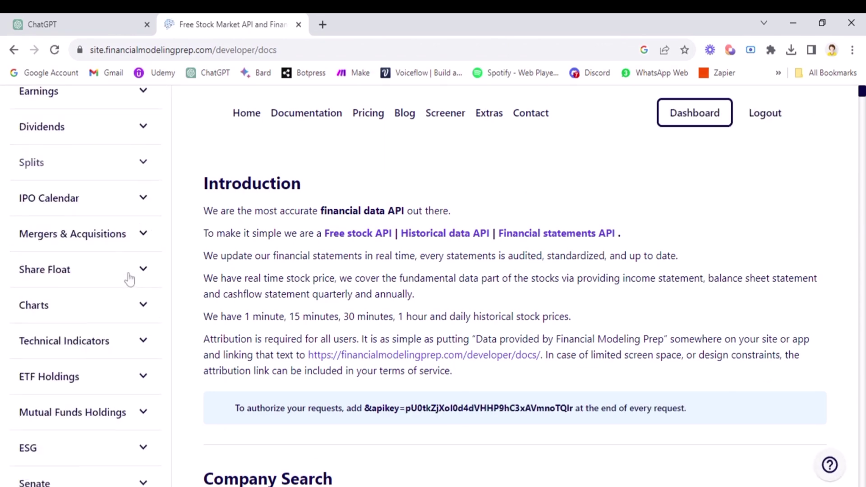
{"action": "scroll", "coordinate": [130, 279], "scroll_direction": "up", "scroll_amount": 13}
{"action": "scroll", "coordinate": [128, 277], "scroll_direction": "down", "scroll_amount": 3}
{"action": "left_click", "coordinate": [144, 236]}
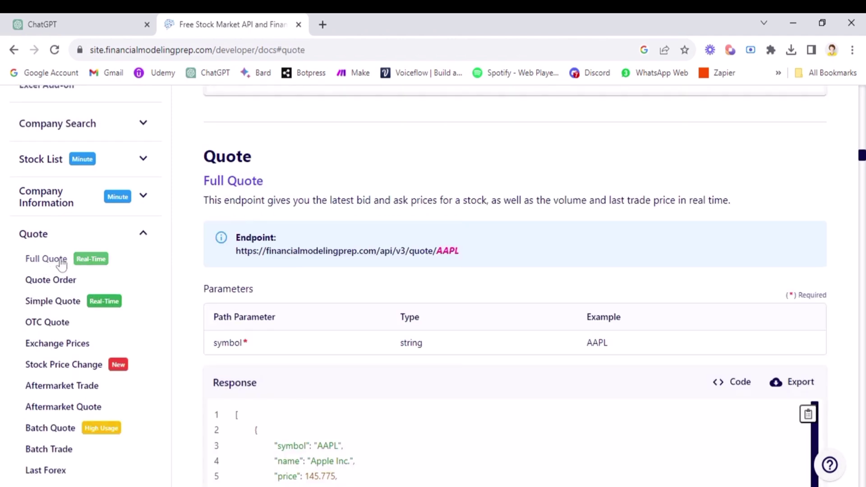
{"action": "middle_click", "coordinate": [62, 264]}
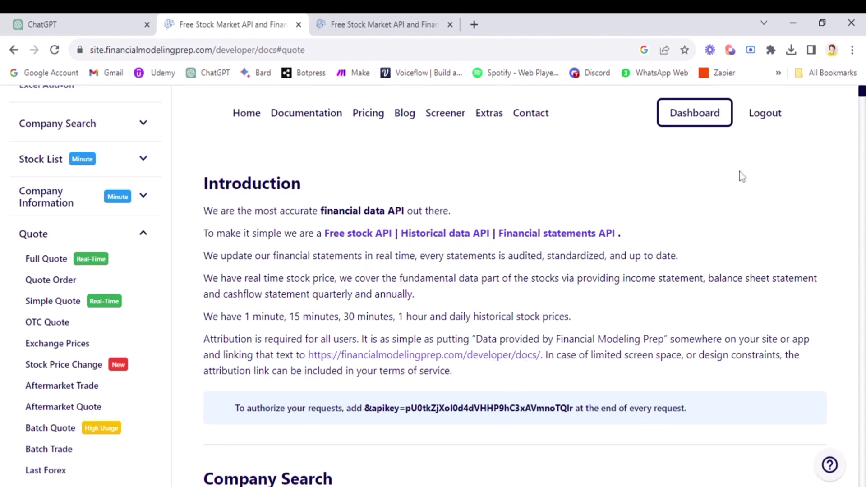
{"action": "left_click", "coordinate": [707, 120]}
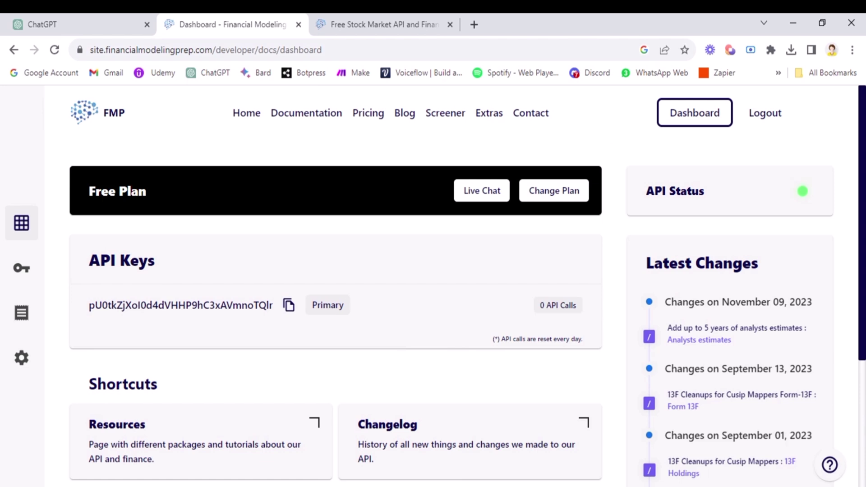
- Review the Full Quote sample JSON response and the Full Quote endpoint documentation
{"action": "left_click", "coordinate": [383, 24]}
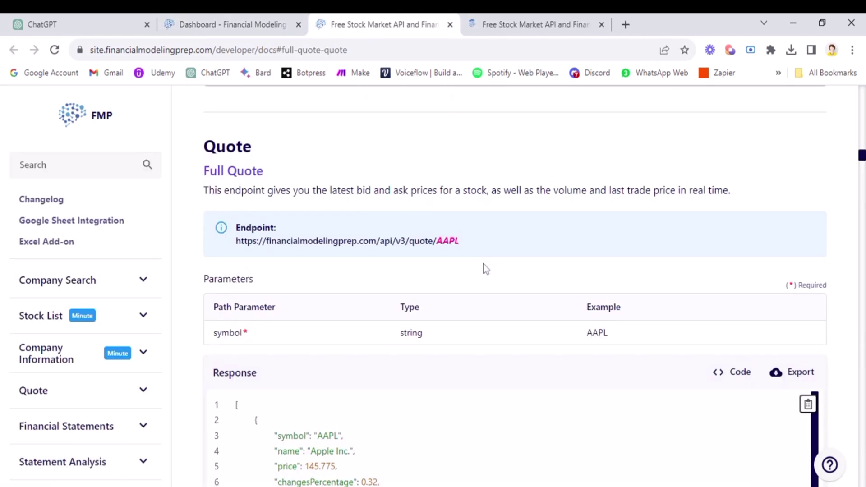
{"action": "scroll", "coordinate": [485, 270], "scroll_direction": "down", "scroll_amount": 5}
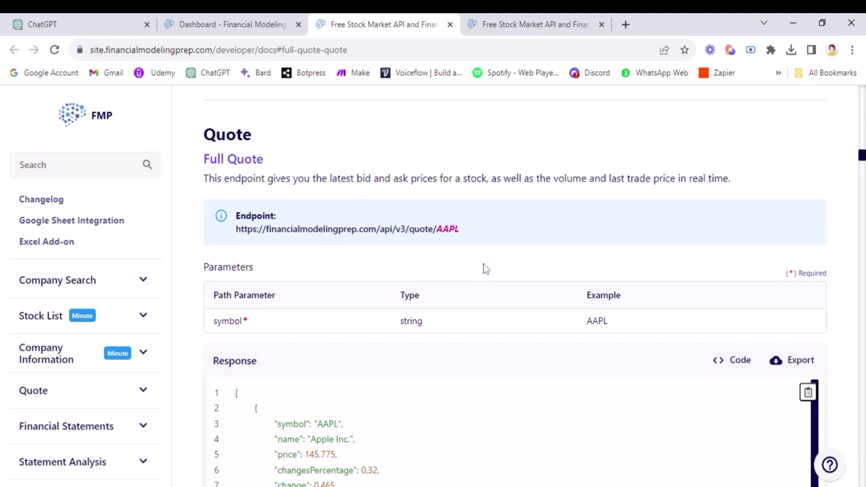
{"action": "scroll", "coordinate": [396, 212], "scroll_direction": "down", "scroll_amount": 3}
{"action": "scroll", "coordinate": [467, 255], "scroll_direction": "up", "scroll_amount": 2}
{"action": "scroll", "coordinate": [466, 252], "scroll_direction": "up", "scroll_amount": 1}
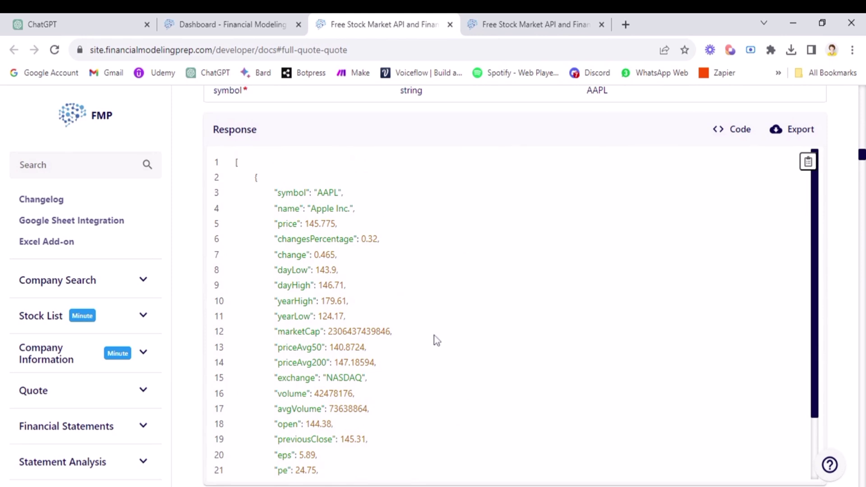
{"action": "scroll", "coordinate": [434, 340], "scroll_direction": "down", "scroll_amount": 4}
{"action": "scroll", "coordinate": [436, 339], "scroll_direction": "up", "scroll_amount": 6}
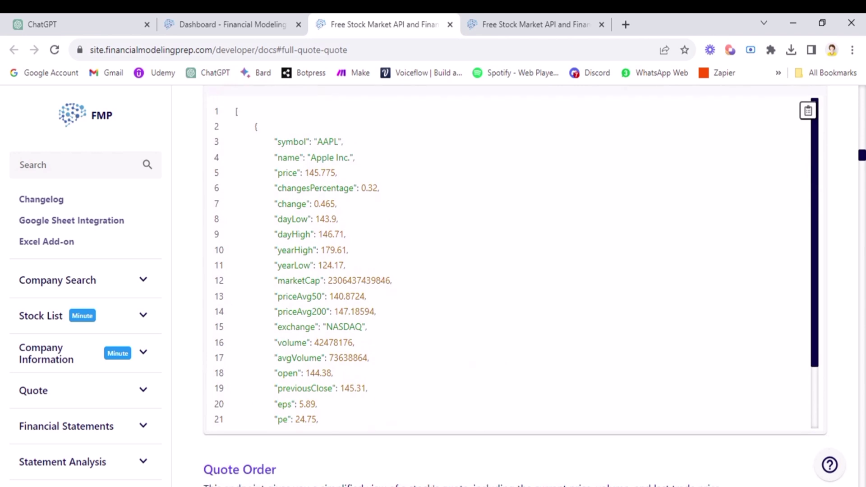
{"action": "scroll", "coordinate": [515, 286], "scroll_direction": "up", "scroll_amount": 10}
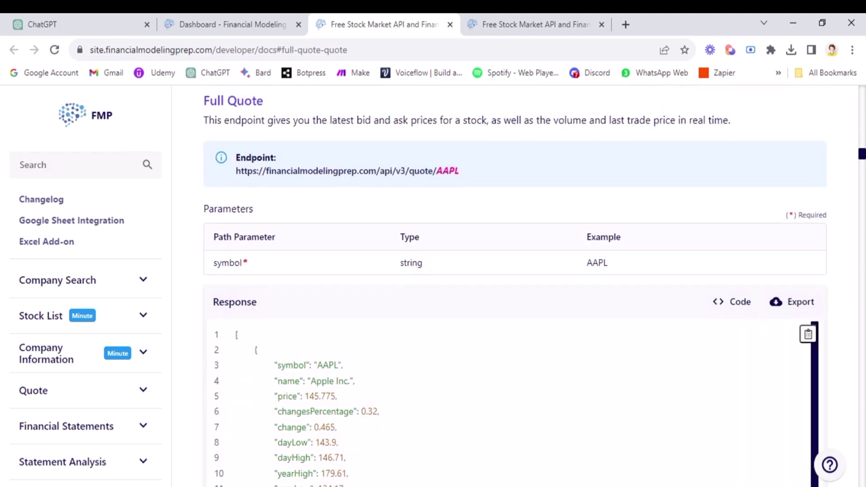
{"action": "scroll", "coordinate": [44, 380], "scroll_direction": "down", "scroll_amount": 10}
{"action": "scroll", "coordinate": [45, 380], "scroll_direction": "down", "scroll_amount": 8}
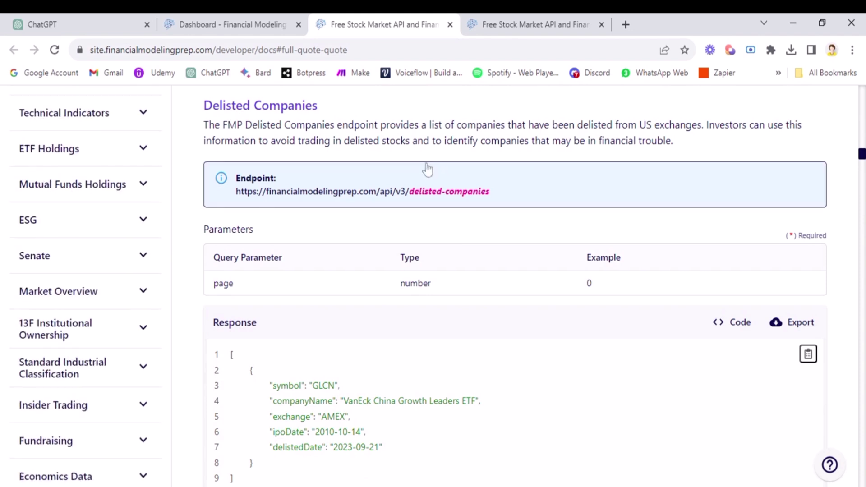
{"action": "scroll", "coordinate": [499, 158], "scroll_direction": "up", "scroll_amount": 2}
{"action": "scroll", "coordinate": [501, 158], "scroll_direction": "up", "scroll_amount": 2}
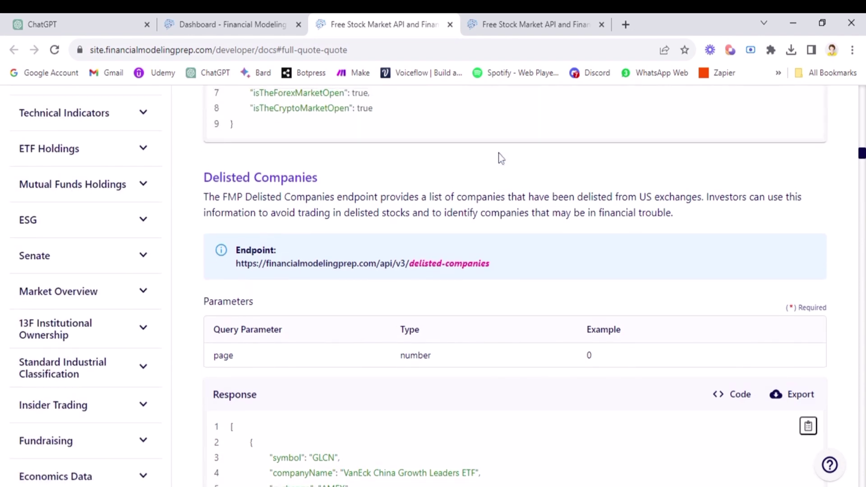
{"action": "scroll", "coordinate": [58, 263], "scroll_direction": "up", "scroll_amount": 15}
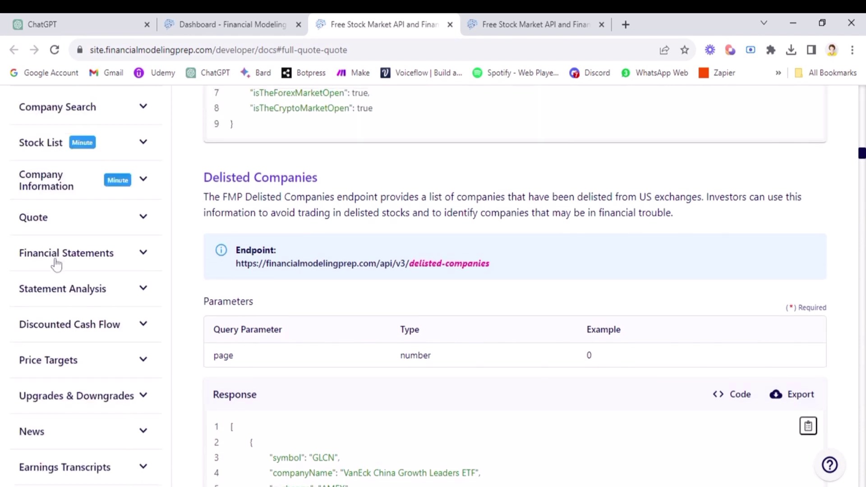
{"action": "scroll", "coordinate": [57, 264], "scroll_direction": "up", "scroll_amount": 2}
{"action": "scroll", "coordinate": [115, 354], "scroll_direction": "down", "scroll_amount": 2}
{"action": "left_click", "coordinate": [108, 309]}
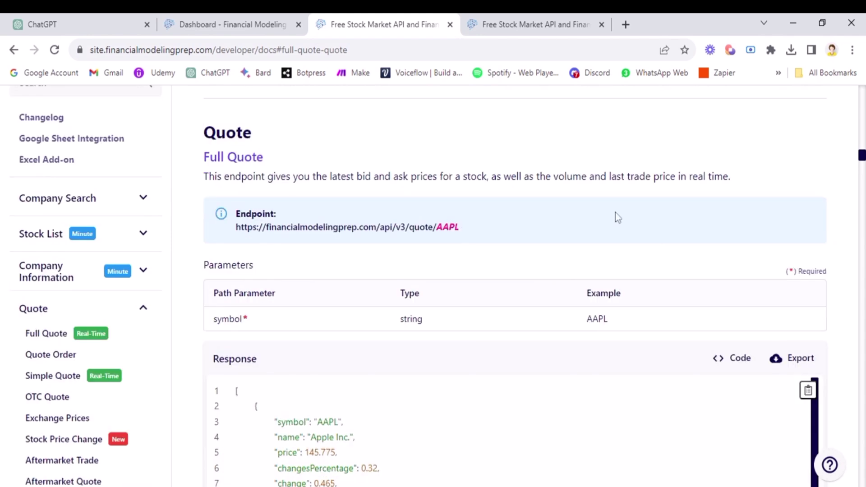
- In the other docs tab, select the Introduction's note on appending the apikey parameter
{"action": "left_click", "coordinate": [514, 20]}
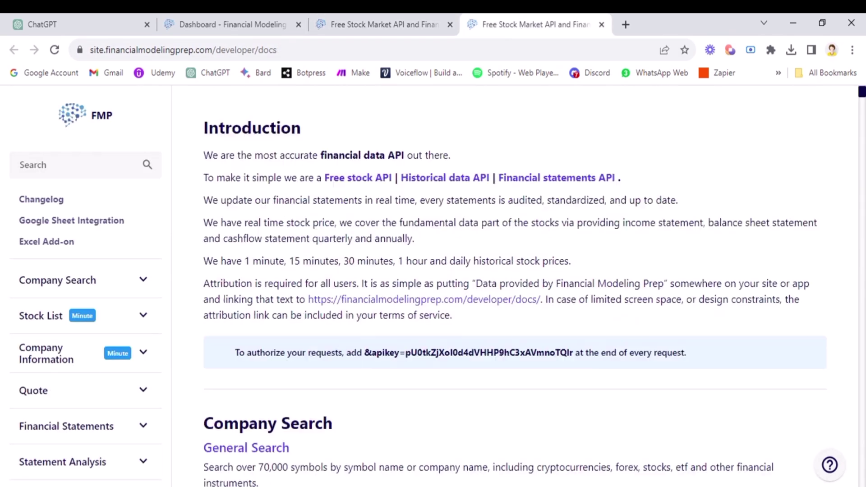
{"action": "scroll", "coordinate": [419, 311], "scroll_direction": "down", "scroll_amount": 1}
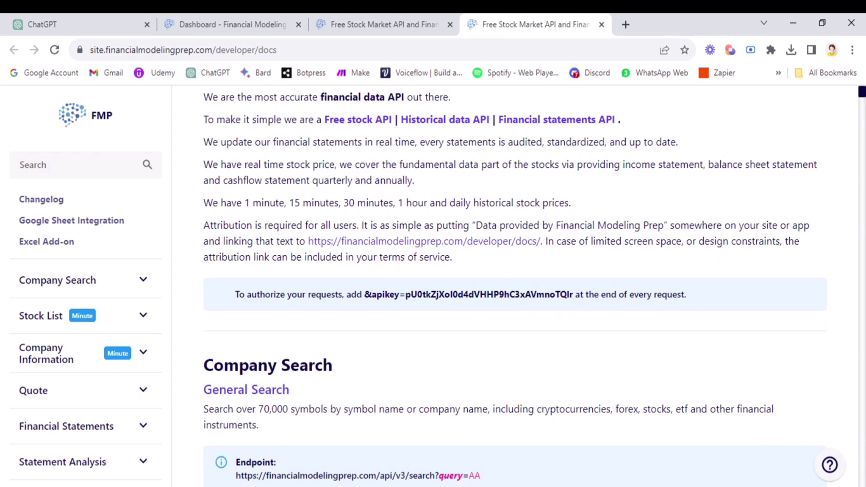
{"action": "left_click_drag", "start_coordinate": [364, 294], "coordinate": [600, 294]}
{"action": "left_click", "coordinate": [601, 294]}
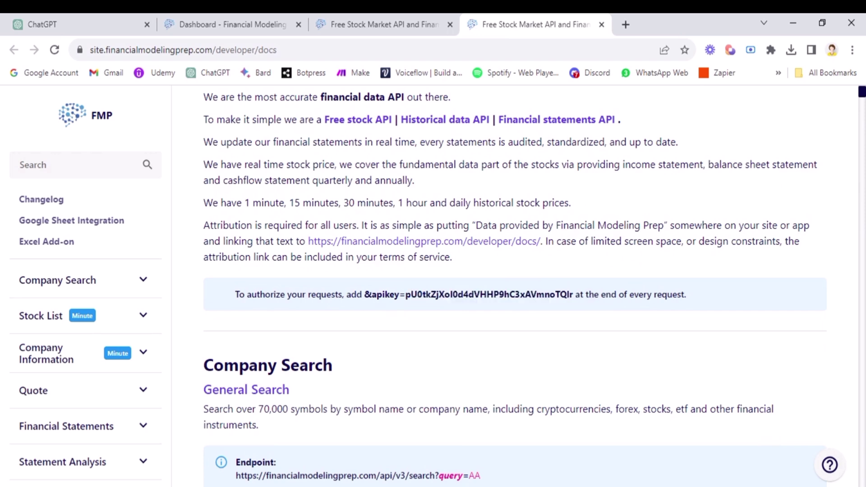
{"action": "left_click", "coordinate": [229, 15]}
{"action": "left_click", "coordinate": [513, 18]}
- Start a new custom GPT in manual Configure mode and add a new action
{"action": "left_click", "coordinate": [75, 18]}
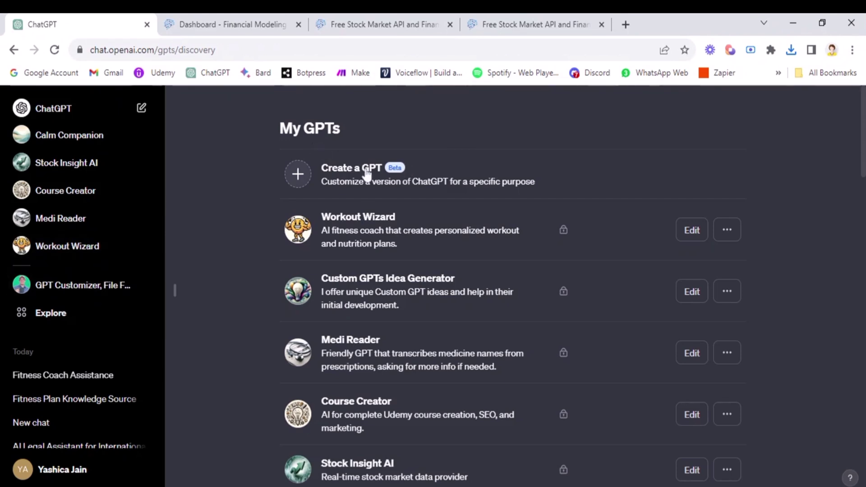
{"action": "left_click", "coordinate": [390, 173]}
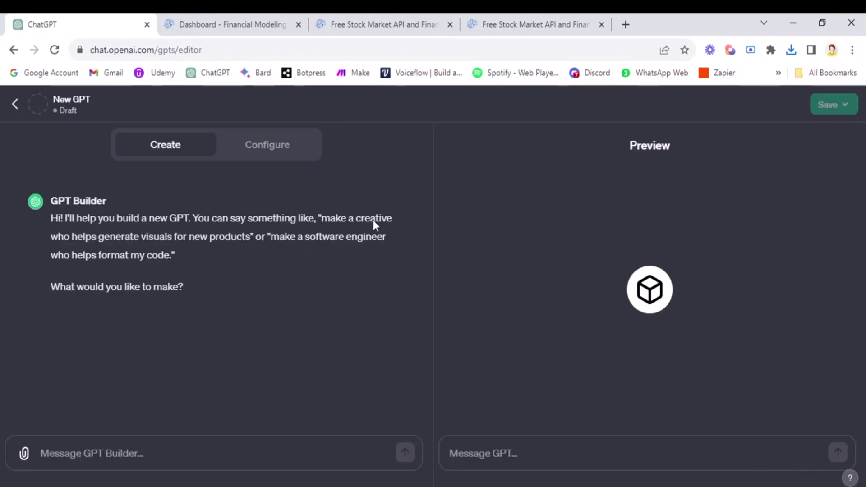
{"action": "left_click", "coordinate": [248, 149]}
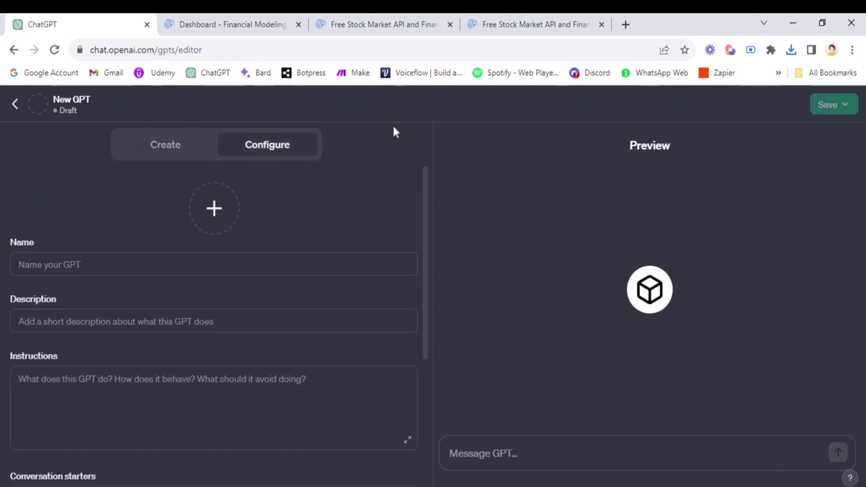
{"action": "scroll", "coordinate": [323, 338], "scroll_direction": "down", "scroll_amount": 5}
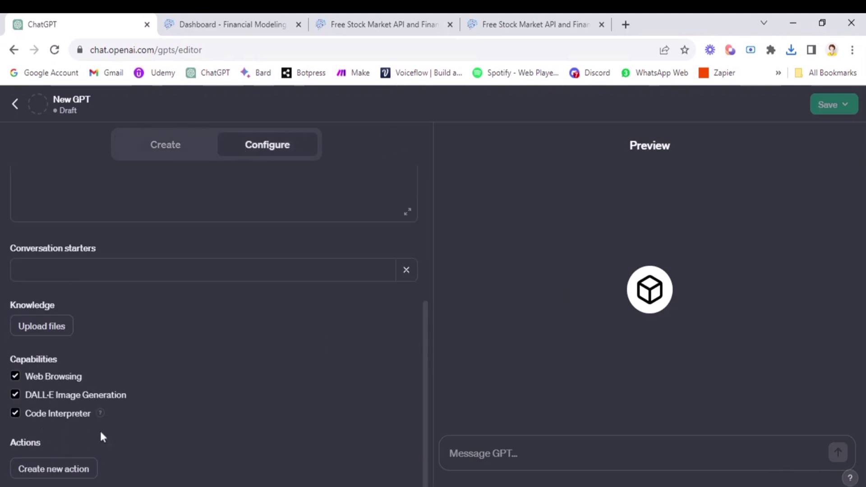
{"action": "left_click", "coordinate": [33, 477]}
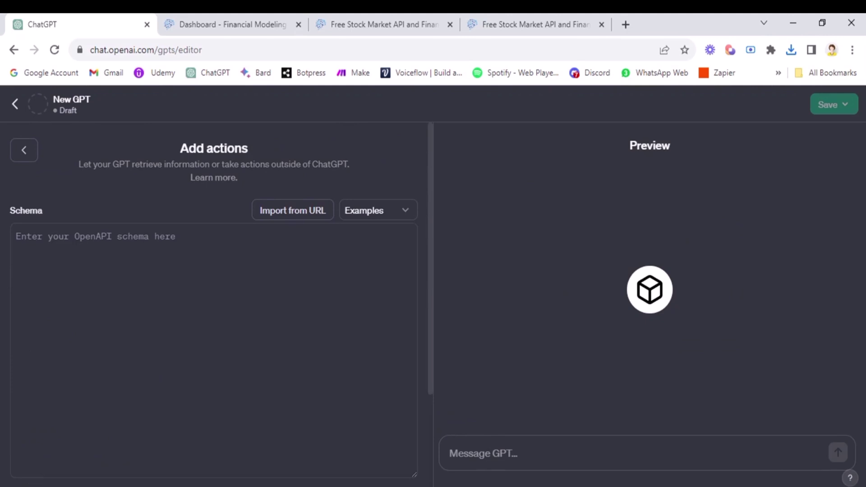
- Check the Add actions panel's Authentication and Privacy policy settings
{"action": "scroll", "coordinate": [214, 300], "scroll_direction": "down", "scroll_amount": 3}
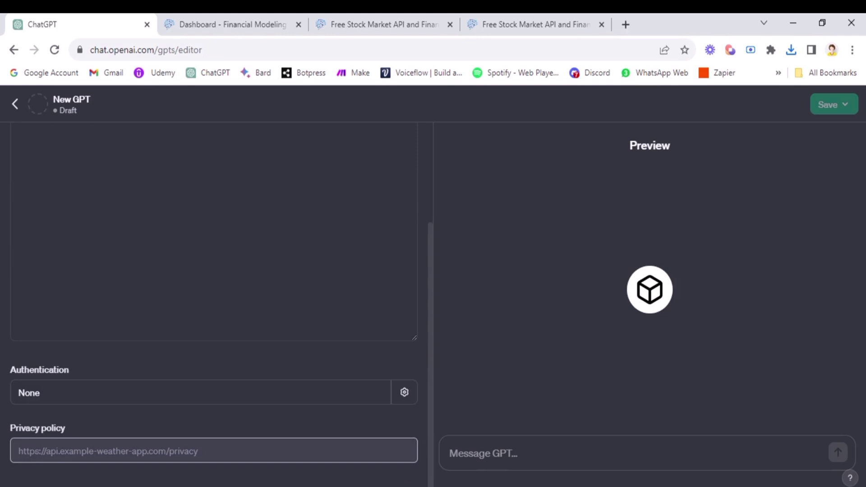
{"action": "scroll", "coordinate": [214, 300], "scroll_direction": "up", "scroll_amount": 4}
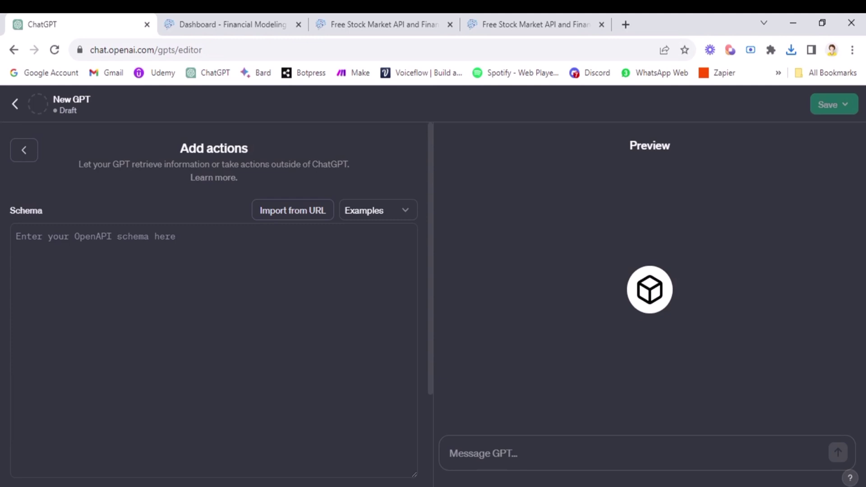
{"action": "scroll", "coordinate": [213, 300], "scroll_direction": "down", "scroll_amount": 3}
{"action": "scroll", "coordinate": [214, 300], "scroll_direction": "up", "scroll_amount": 3}
{"action": "scroll", "coordinate": [214, 302], "scroll_direction": "down", "scroll_amount": 3}
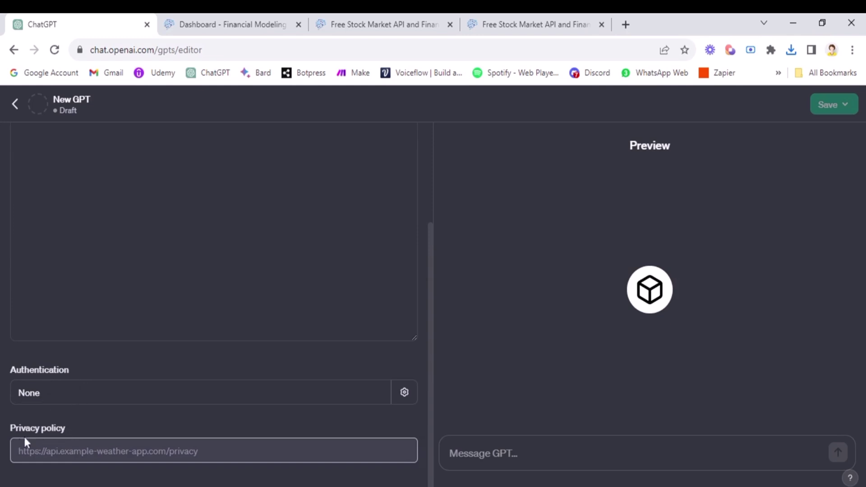
{"action": "mouse_move", "coordinate": [56, 434]}
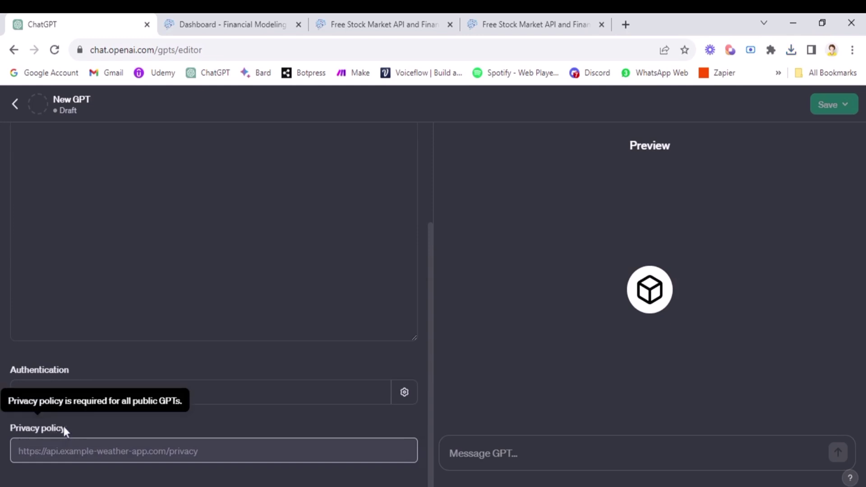
{"action": "scroll", "coordinate": [172, 412], "scroll_direction": "up", "scroll_amount": 3}
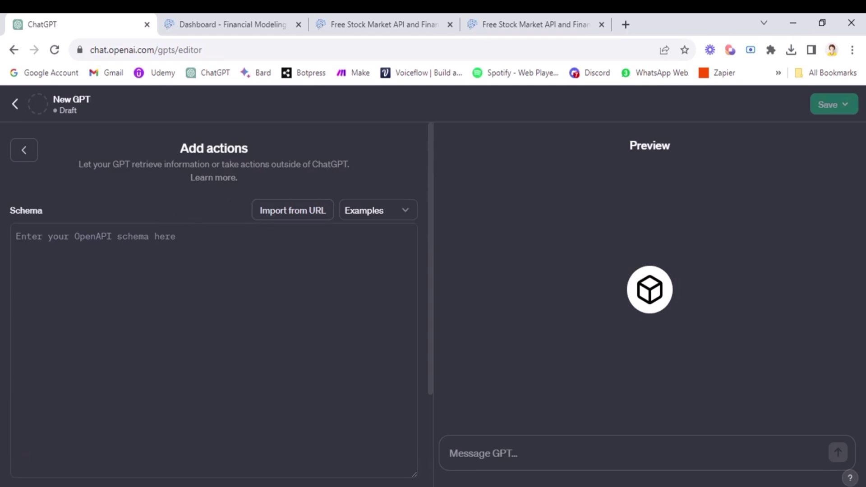
- In GPT Customizer, File Finder & JSON Action Creator, type a request for a JSON schema for the custom action's endpoint and API
{"action": "left_click", "coordinate": [27, 158]}
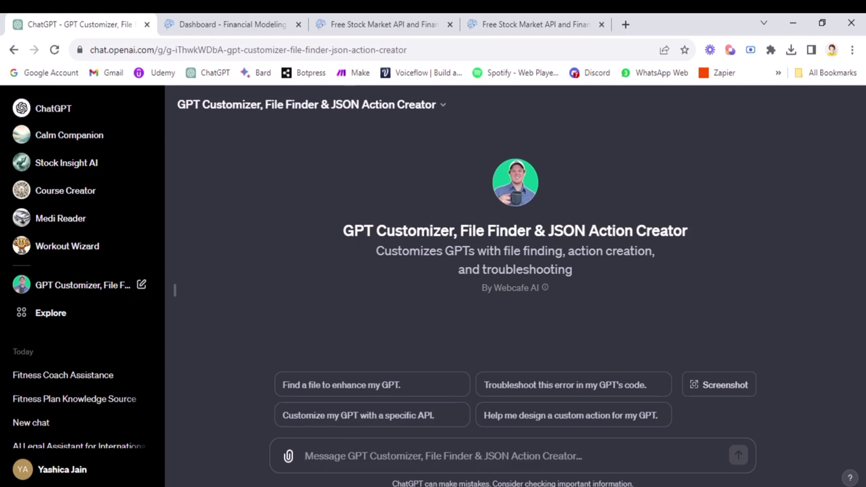
{"action": "type", "text": "I want yo"}
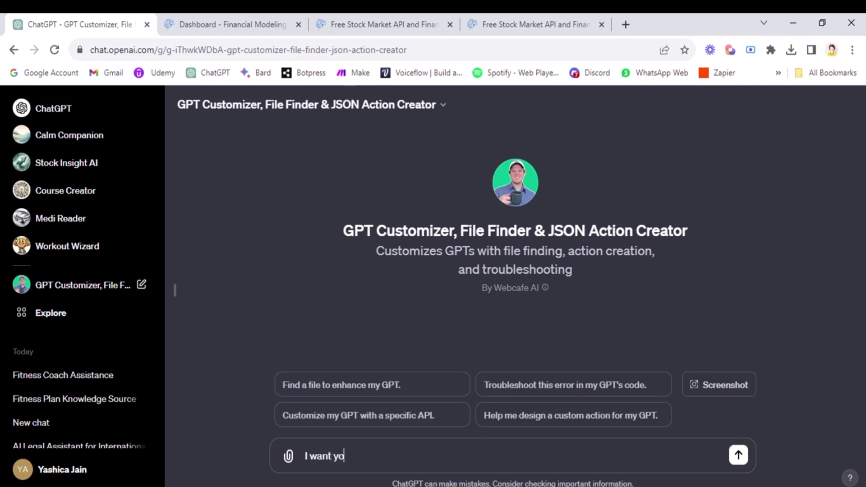
{"action": "type", "text": "u to create json sche"}
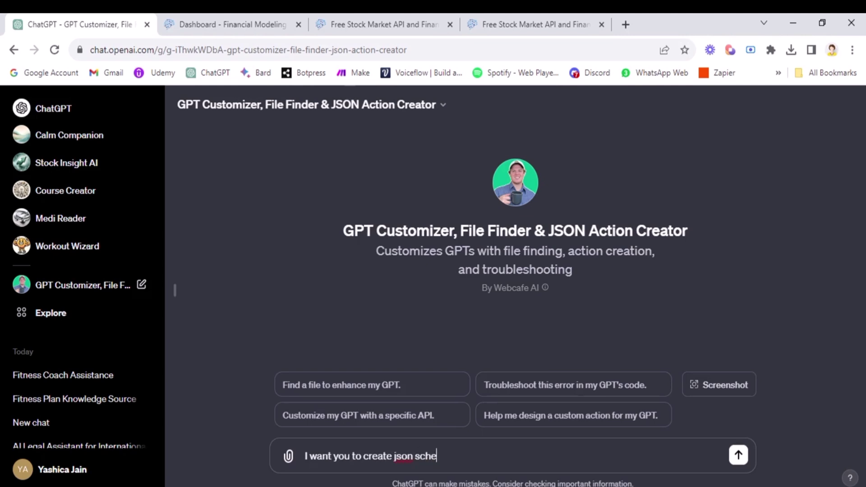
{"action": "type", "text": "ma for my custom action "}
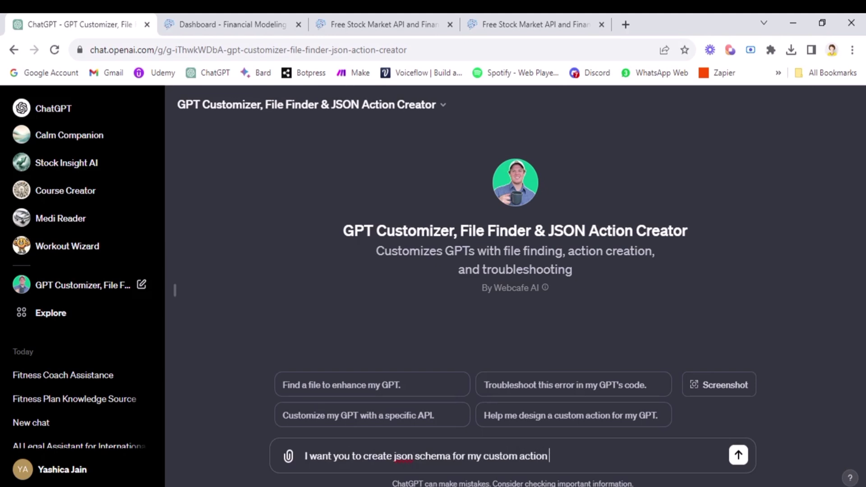
{"action": "type", "text": ". Here is the en"}
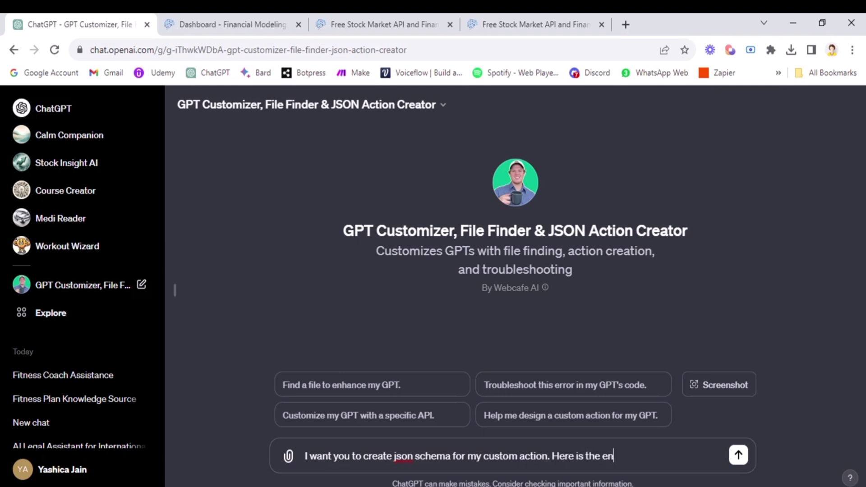
{"action": "type", "text": "dpoint and api call"}
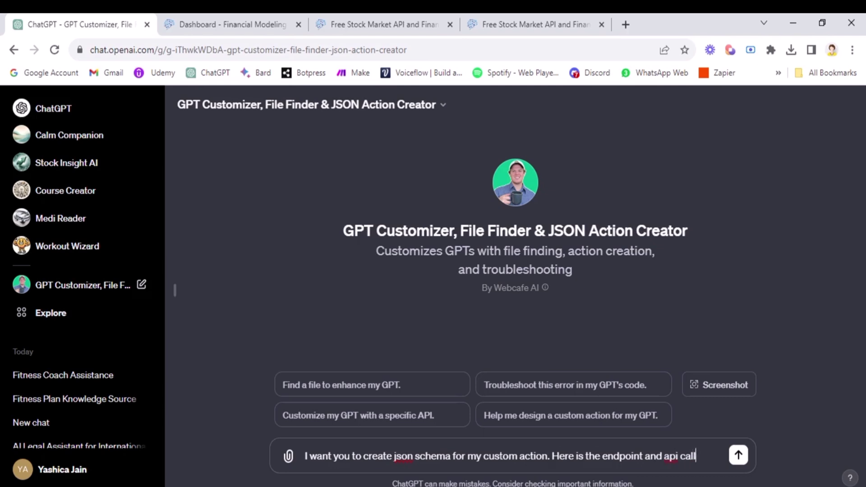
{"action": "type", "text": " structur:"}
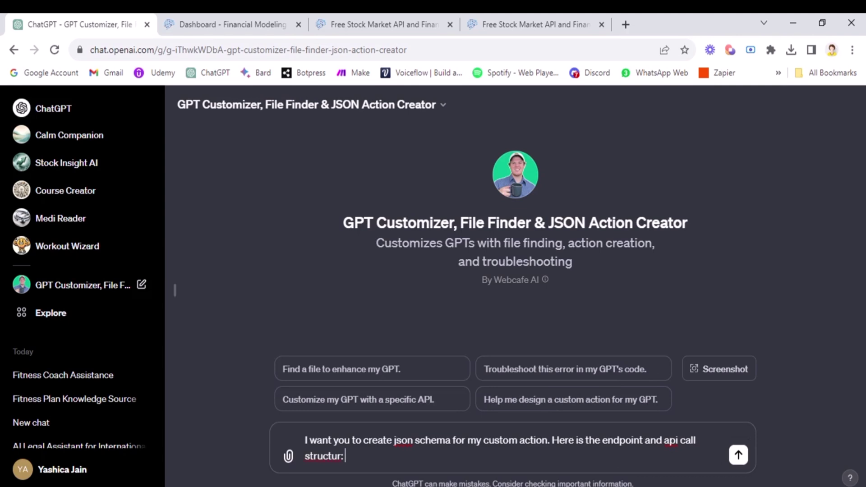
- Paste the Full Quote description, endpoint and parameters into the message, fixing 'structure'
{"action": "left_click", "coordinate": [440, 15]}
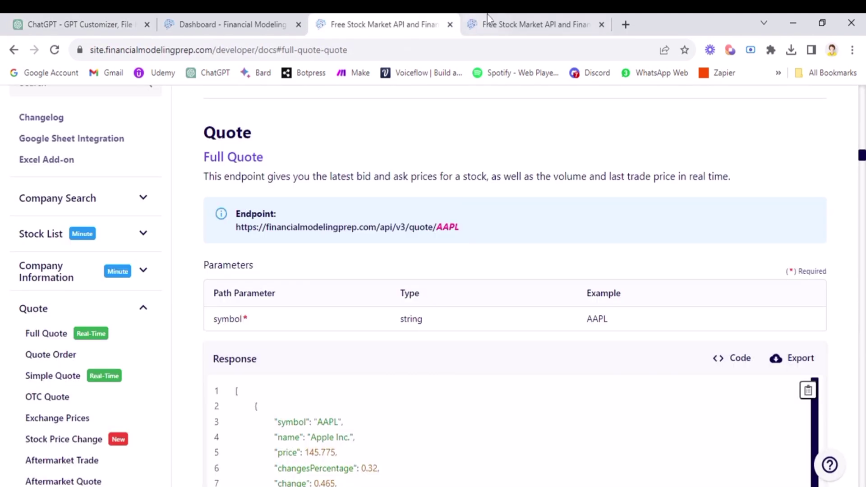
{"action": "left_click_drag", "start_coordinate": [202, 129], "coordinate": [631, 323]}
{"action": "scroll", "coordinate": [279, 396], "scroll_direction": "down", "scroll_amount": 5}
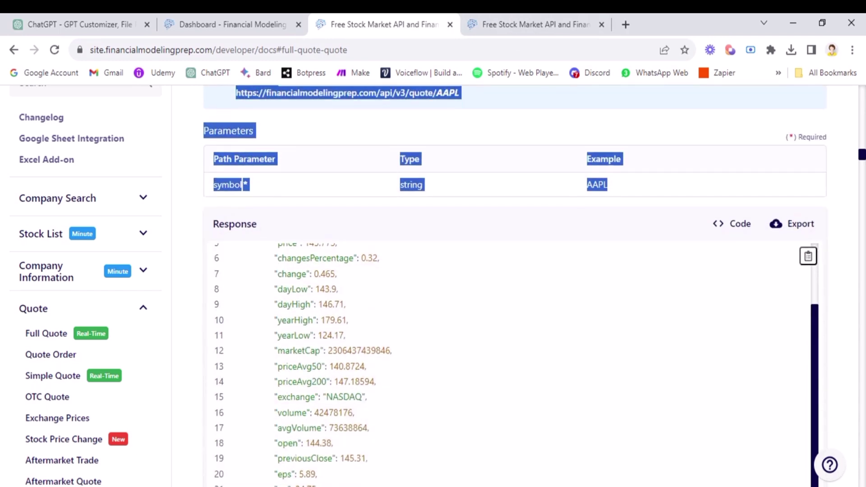
{"action": "scroll", "coordinate": [509, 361], "scroll_direction": "up", "scroll_amount": 5}
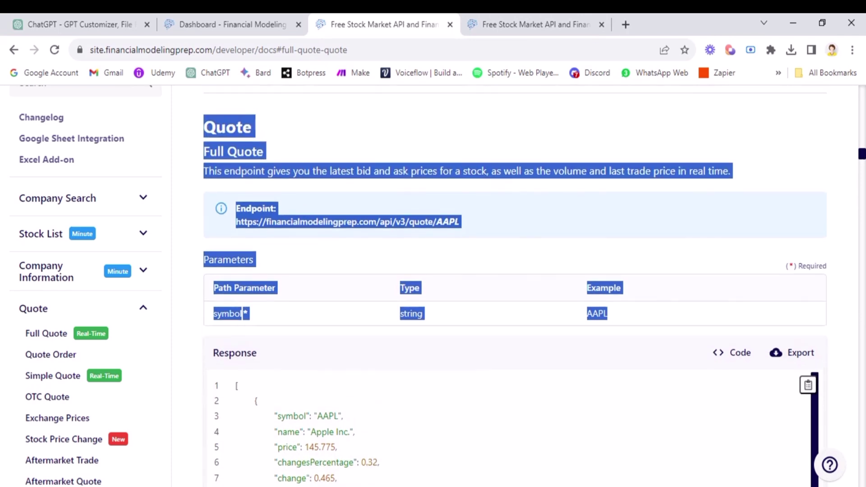
{"action": "left_click", "coordinate": [81, 16]}
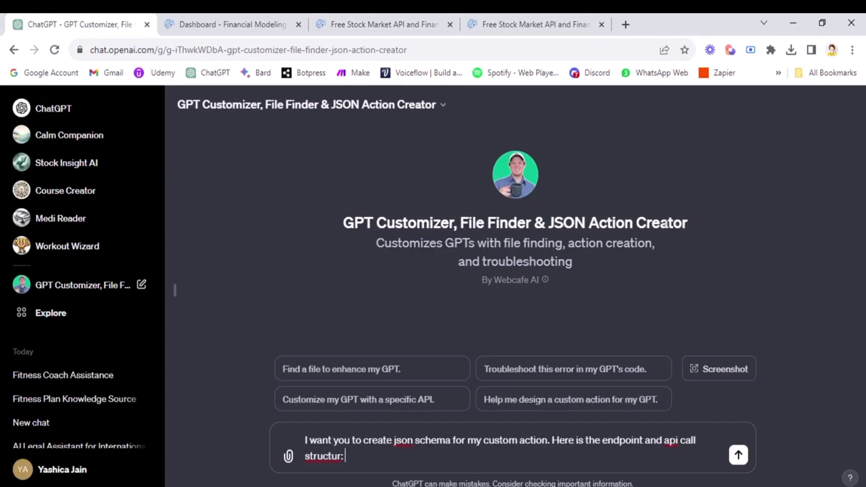
{"action": "key", "text": "Left"}
{"action": "type", "text": "e"}
{"action": "key", "text": "Right"}
{"action": "key", "text": "ctrl+v"}
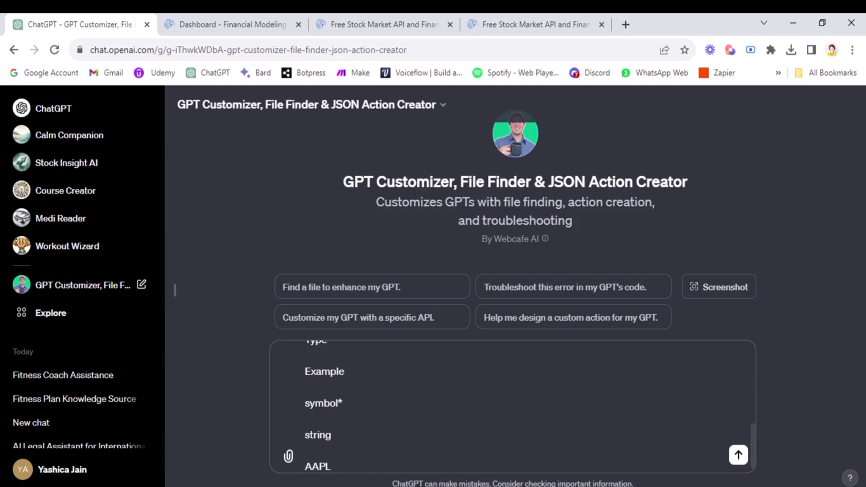
{"action": "type", "text": "---------------------------------------------------------------------------------"}
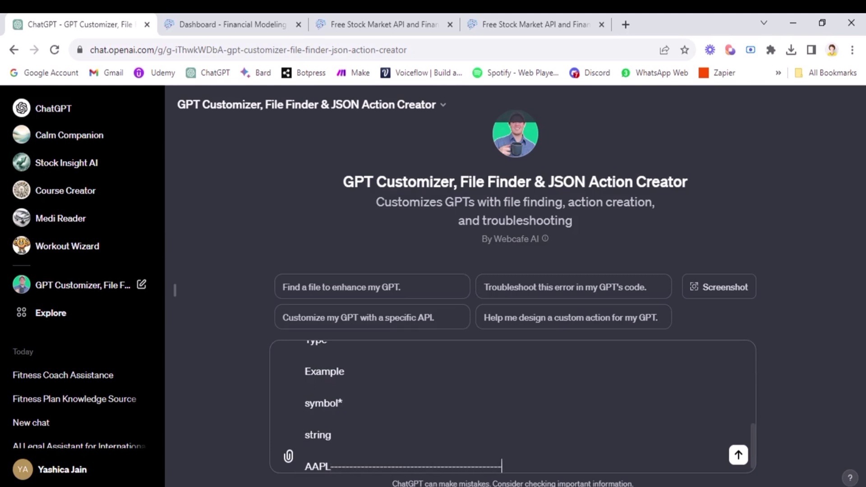
{"action": "type", "text": "-------------------------------"}
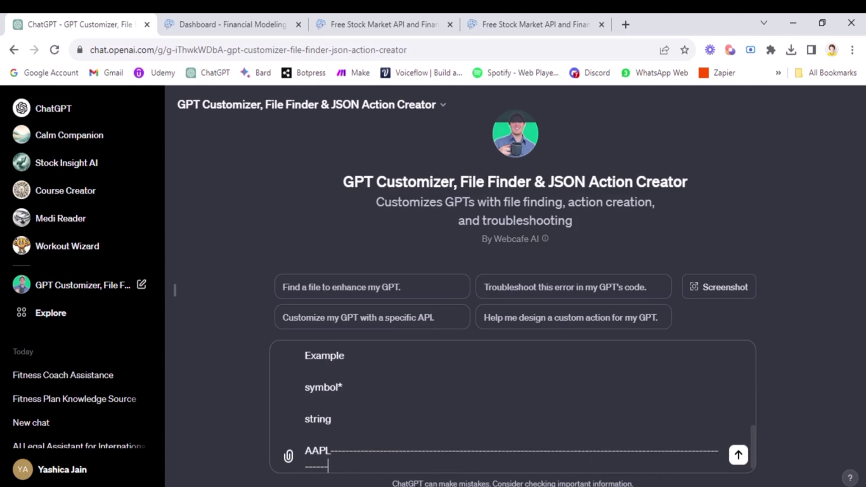
{"action": "key", "text": "BackSpace"}
{"action": "key", "text": "BackSpace"}
{"action": "key", "text": "BackSpace"}
{"action": "key", "text": "BackSpace"}
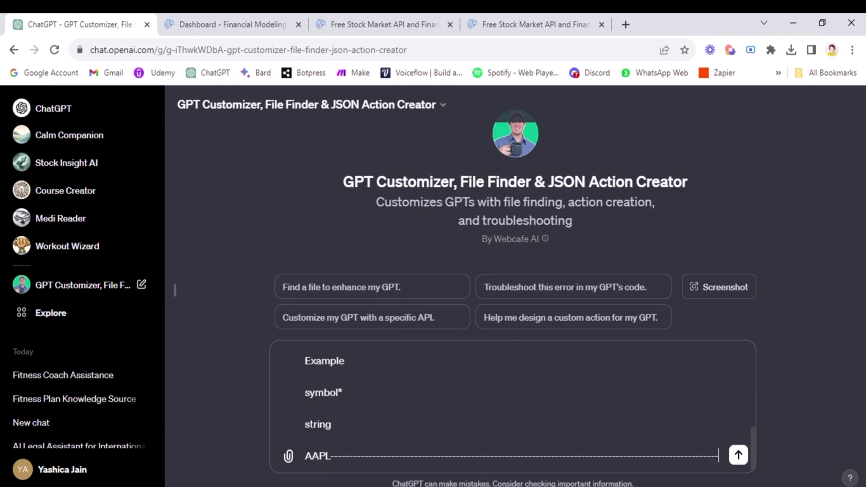
- Add the docs' API-key authorization sentence to the message and send the schema request
{"action": "left_click", "coordinate": [480, 25]}
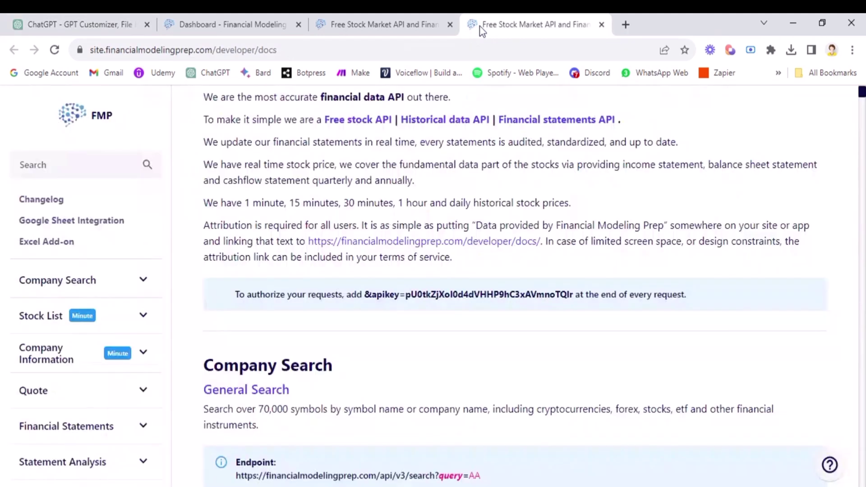
{"action": "left_click_drag", "start_coordinate": [235, 294], "coordinate": [706, 296]}
{"action": "key", "text": "ctrl+c"}
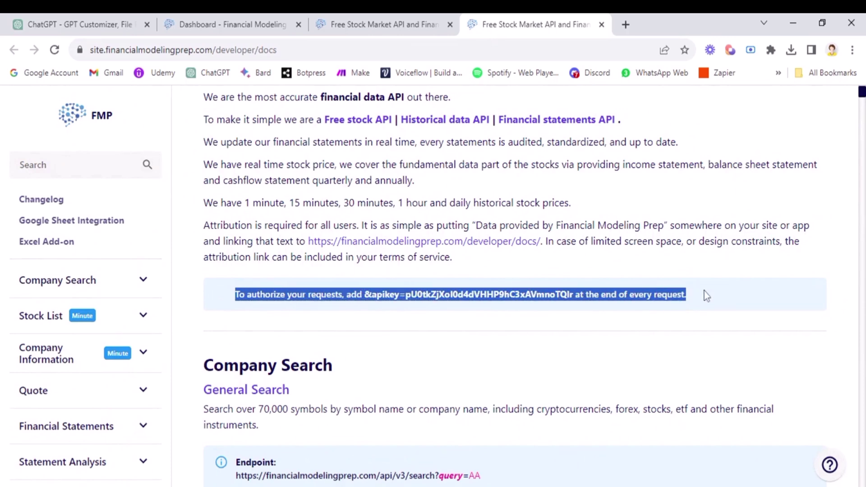
{"action": "left_click", "coordinate": [102, 19]}
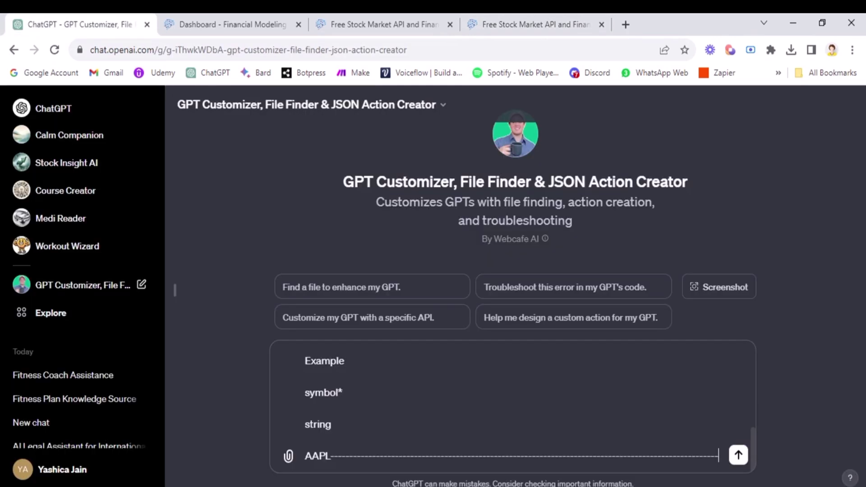
{"action": "key", "text": "ctrl+v"}
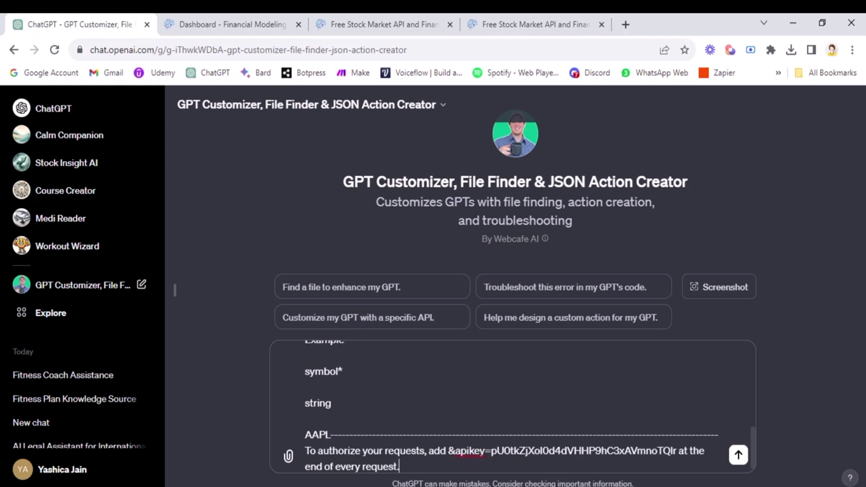
{"action": "left_click_drag", "start_coordinate": [490, 450], "coordinate": [663, 440]}
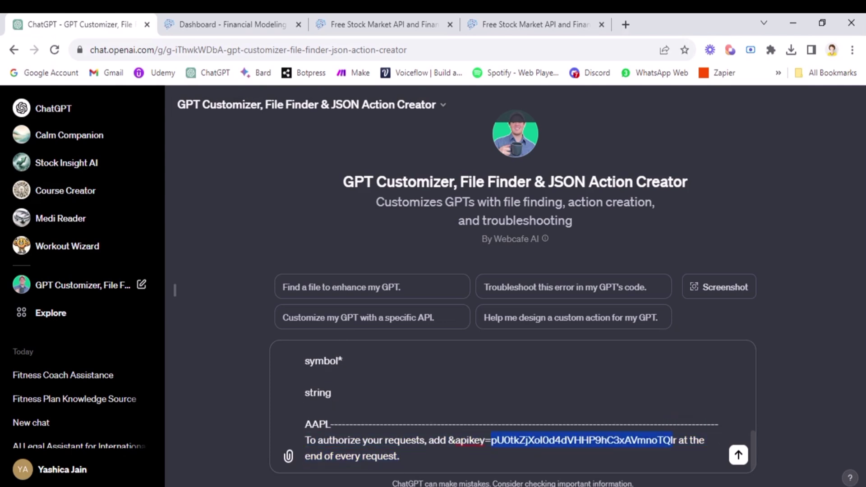
{"action": "left_click", "coordinate": [400, 456]}
{"action": "key", "text": "Return"}
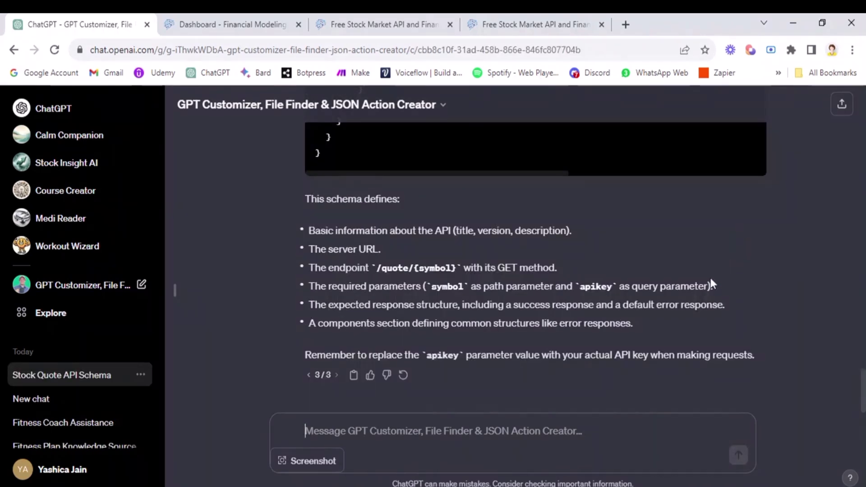
- Review the generated Stock Quote API OpenAPI schema top to bottom and copy the code block
{"action": "scroll", "coordinate": [710, 283], "scroll_direction": "up", "scroll_amount": 8}
{"action": "scroll", "coordinate": [711, 283], "scroll_direction": "up", "scroll_amount": 15}
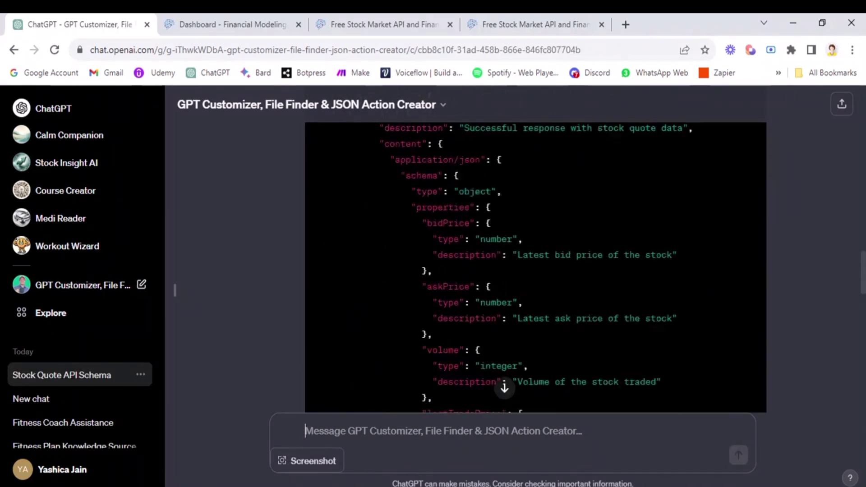
{"action": "scroll", "coordinate": [805, 223], "scroll_direction": "down", "scroll_amount": 2}
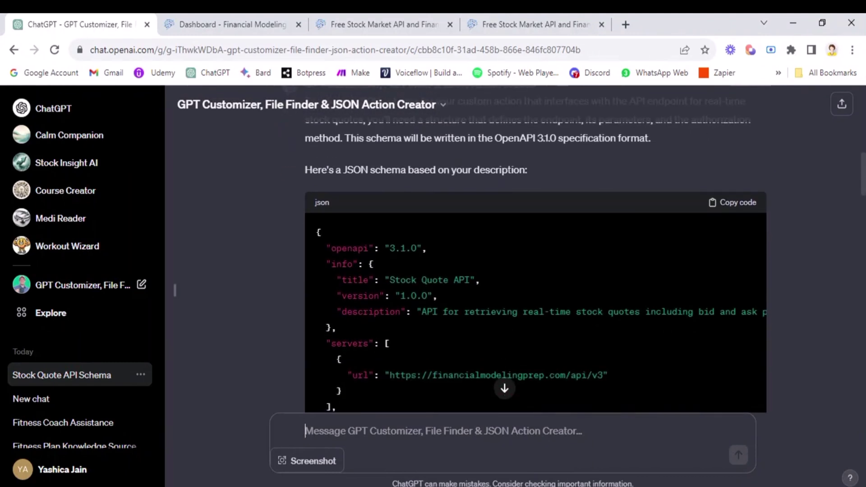
{"action": "scroll", "coordinate": [804, 223], "scroll_direction": "up", "scroll_amount": 1}
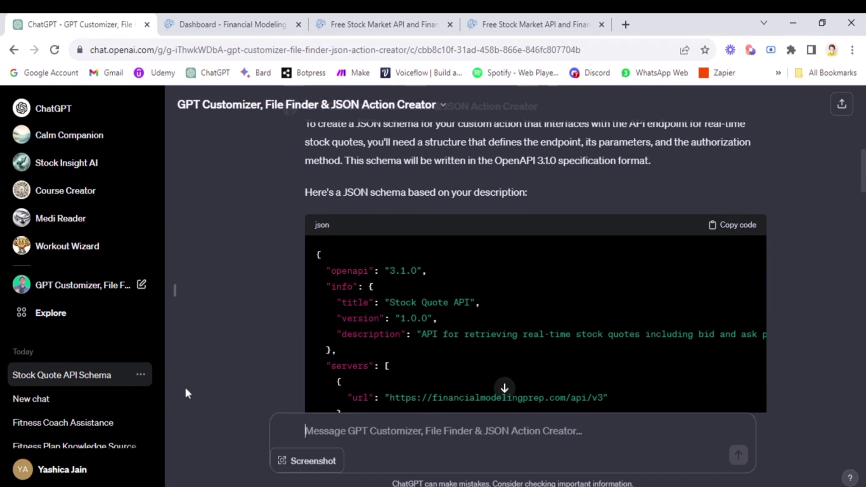
{"action": "scroll", "coordinate": [261, 218], "scroll_direction": "down", "scroll_amount": 1}
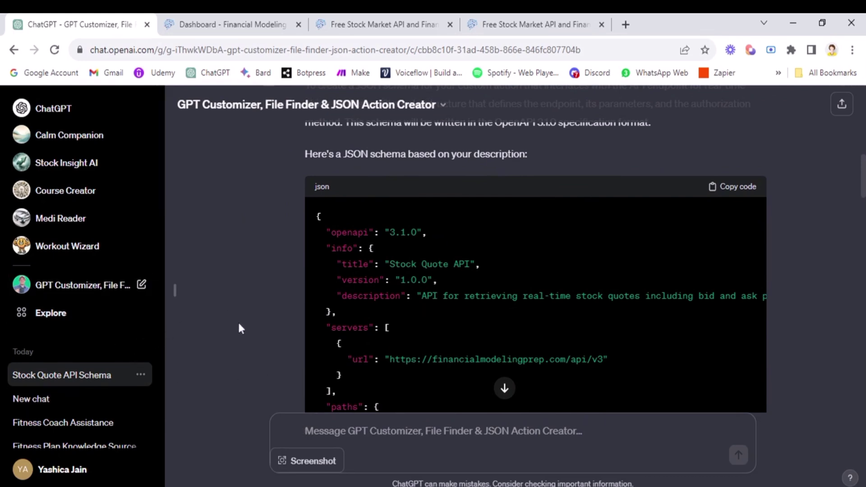
{"action": "scroll", "coordinate": [234, 249], "scroll_direction": "up", "scroll_amount": 1}
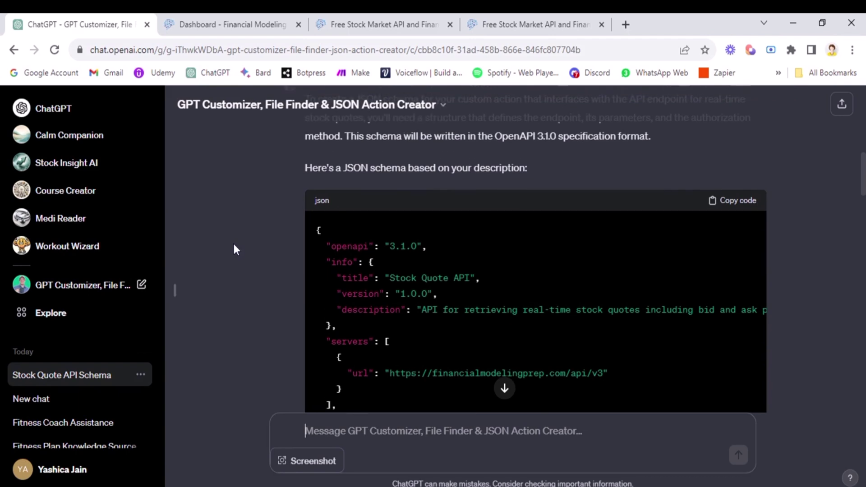
{"action": "scroll", "coordinate": [232, 241], "scroll_direction": "down", "scroll_amount": 6}
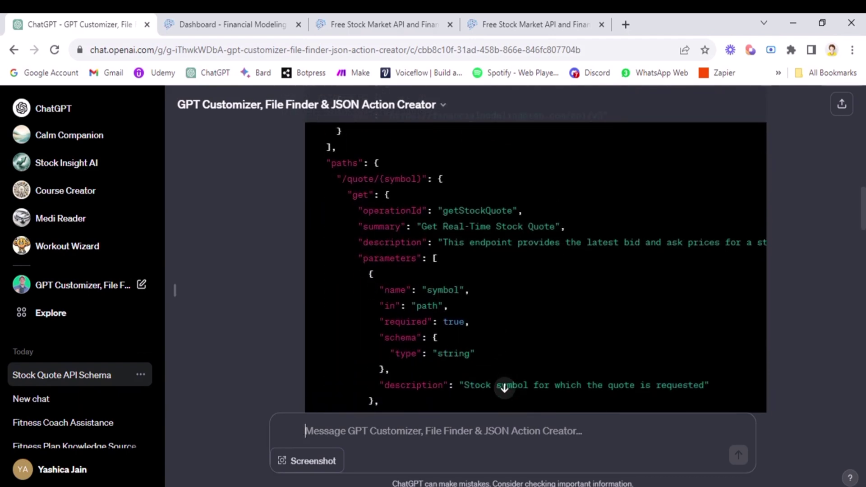
{"action": "scroll", "coordinate": [535, 266], "scroll_direction": "down", "scroll_amount": 4}
{"action": "scroll", "coordinate": [535, 266], "scroll_direction": "down", "scroll_amount": 7}
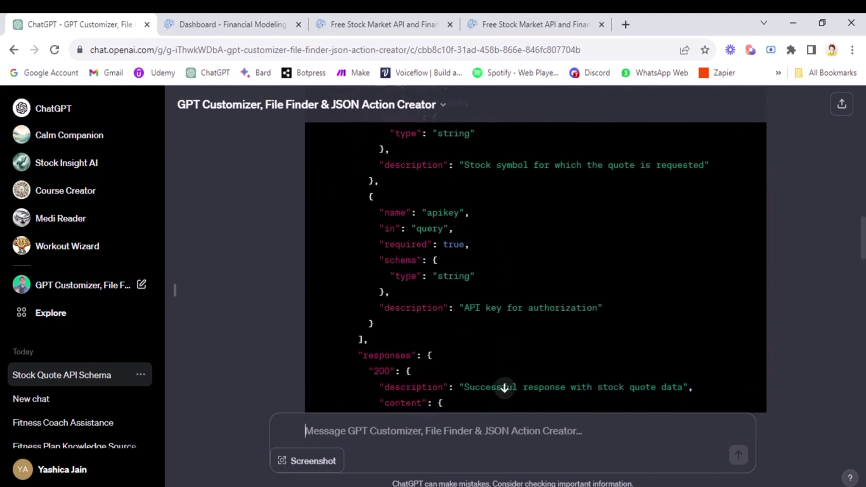
{"action": "scroll", "coordinate": [361, 255], "scroll_direction": "down", "scroll_amount": 6}
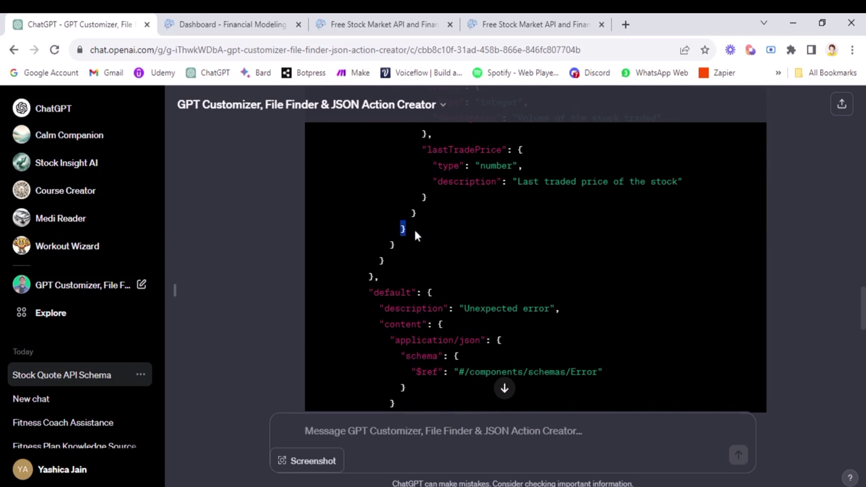
{"action": "left_click", "coordinate": [467, 252]}
{"action": "scroll", "coordinate": [705, 253], "scroll_direction": "up", "scroll_amount": 6}
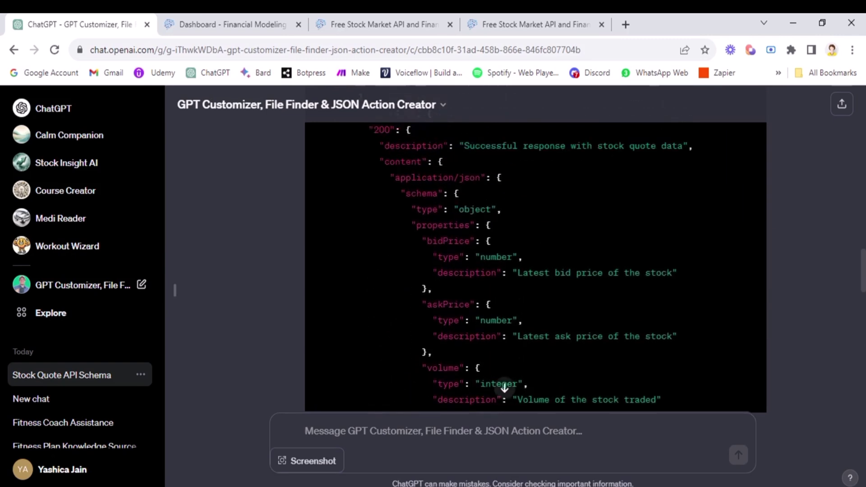
{"action": "scroll", "coordinate": [535, 266], "scroll_direction": "up", "scroll_amount": 2}
{"action": "scroll", "coordinate": [535, 265], "scroll_direction": "up", "scroll_amount": 8}
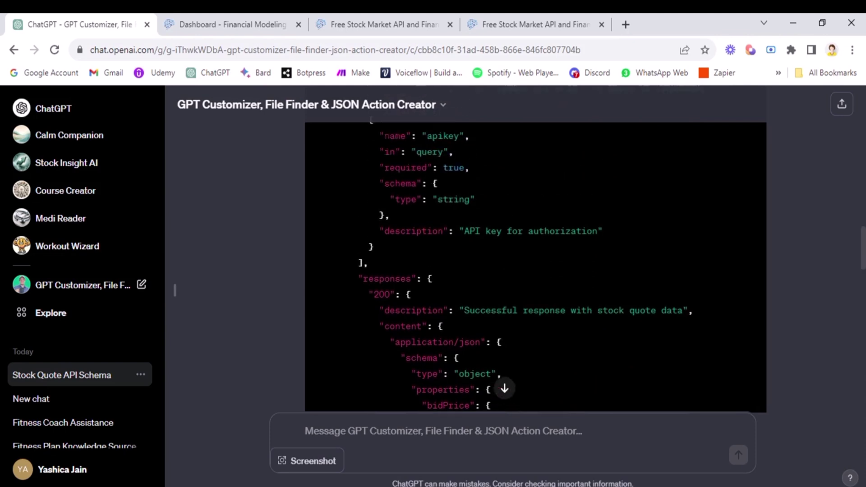
{"action": "scroll", "coordinate": [535, 266], "scroll_direction": "up", "scroll_amount": 10}
{"action": "left_click", "coordinate": [730, 276]}
- Create a new GPT in Configure mode and paste the Stock Quote API schema into a new action
{"action": "left_click", "coordinate": [63, 312]}
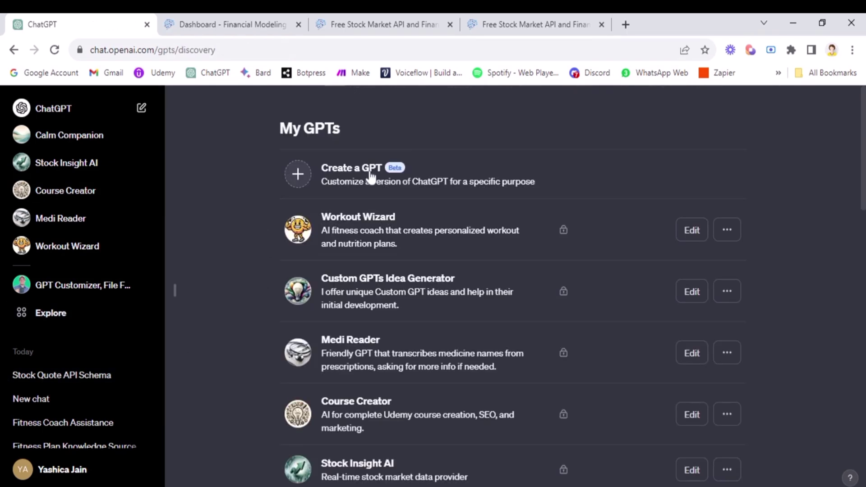
{"action": "left_click", "coordinate": [376, 172]}
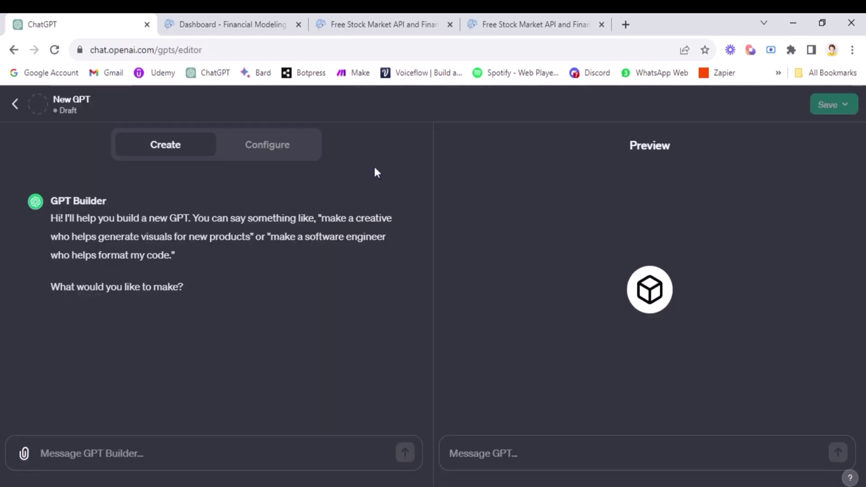
{"action": "left_click", "coordinate": [271, 148]}
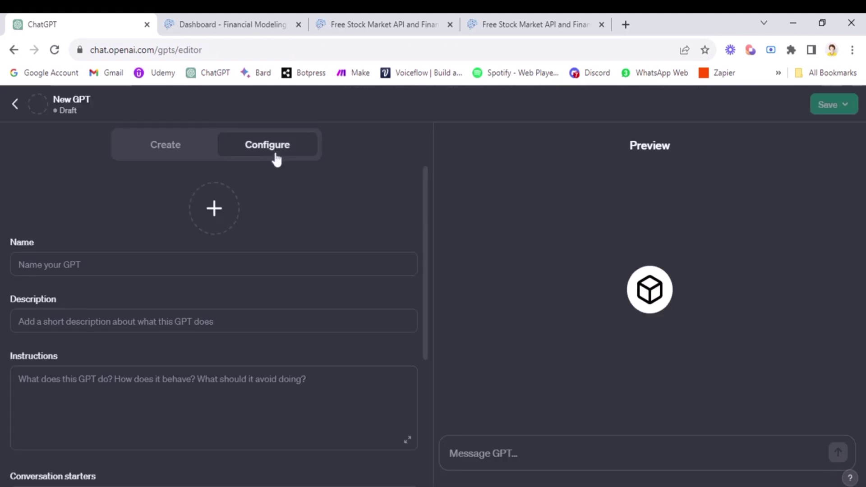
{"action": "scroll", "coordinate": [296, 353], "scroll_direction": "down", "scroll_amount": 5}
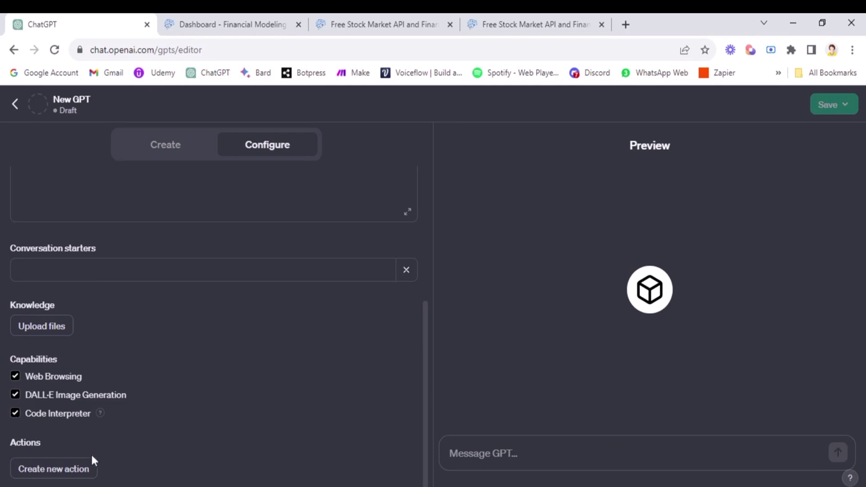
{"action": "left_click", "coordinate": [63, 471]}
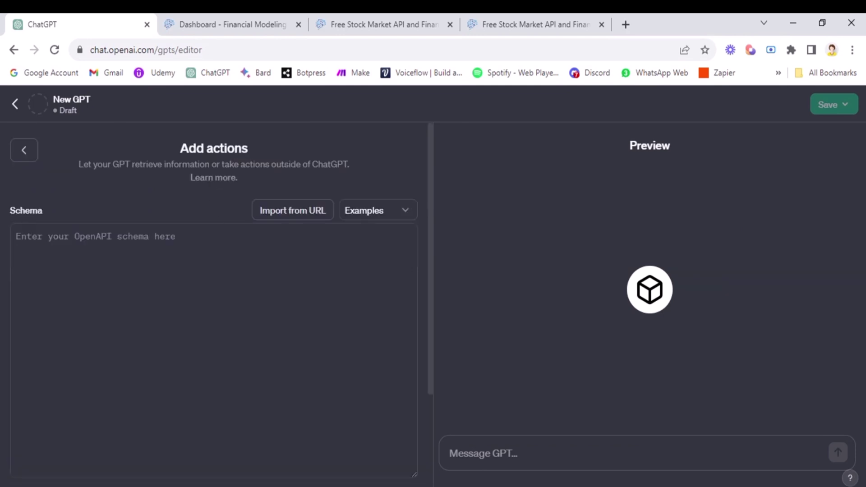
{"action": "left_click", "coordinate": [42, 227]}
{"action": "key", "text": "ctrl+v"}
{"action": "scroll", "coordinate": [213, 352], "scroll_direction": "up", "scroll_amount": 15}
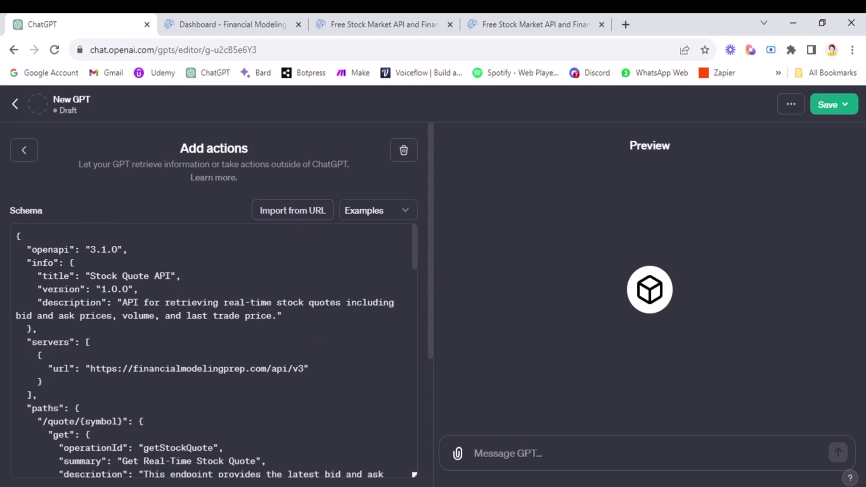
{"action": "scroll", "coordinate": [214, 351], "scroll_direction": "down", "scroll_amount": 15}
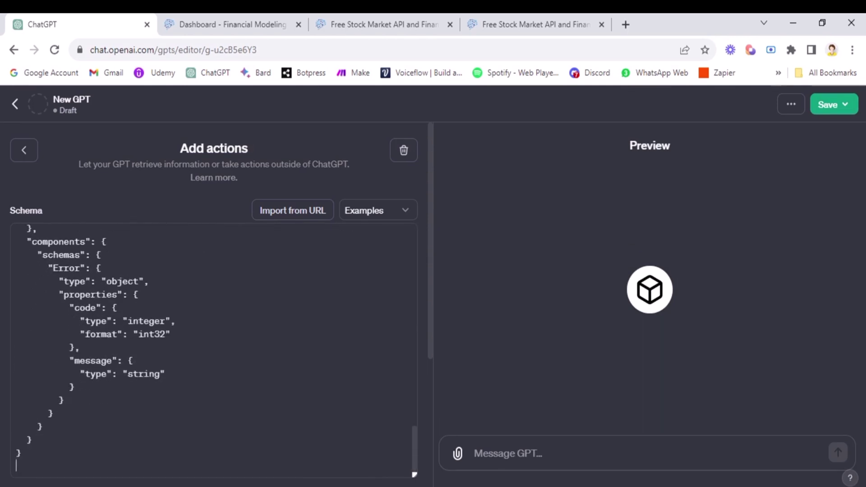
{"action": "scroll", "coordinate": [213, 315], "scroll_direction": "down", "scroll_amount": 1}
{"action": "type", "text": "// comment"}
{"action": "left_click_drag", "start_coordinate": [69, 426], "coordinate": [4, 423]}
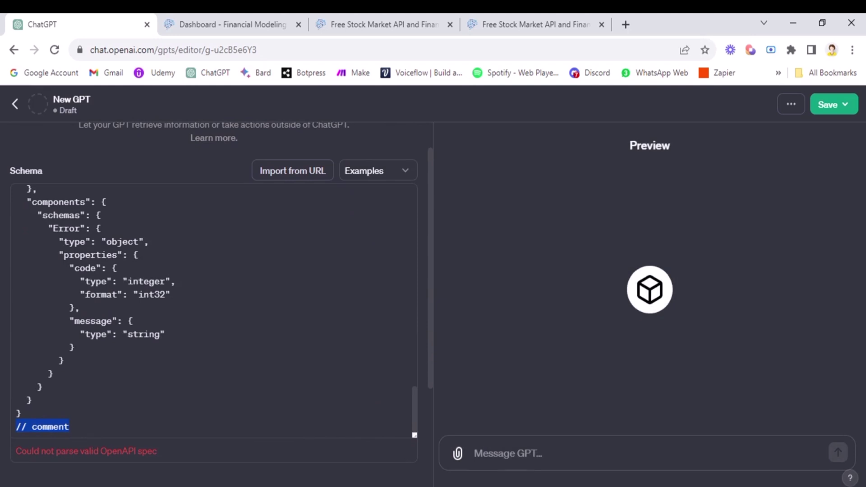
{"action": "left_click_drag", "start_coordinate": [16, 451], "coordinate": [171, 452]}
{"action": "left_click", "coordinate": [70, 426]}
{"action": "left_click_drag", "start_coordinate": [70, 426], "coordinate": [2, 435]}
{"action": "key", "text": "BackSpace"}
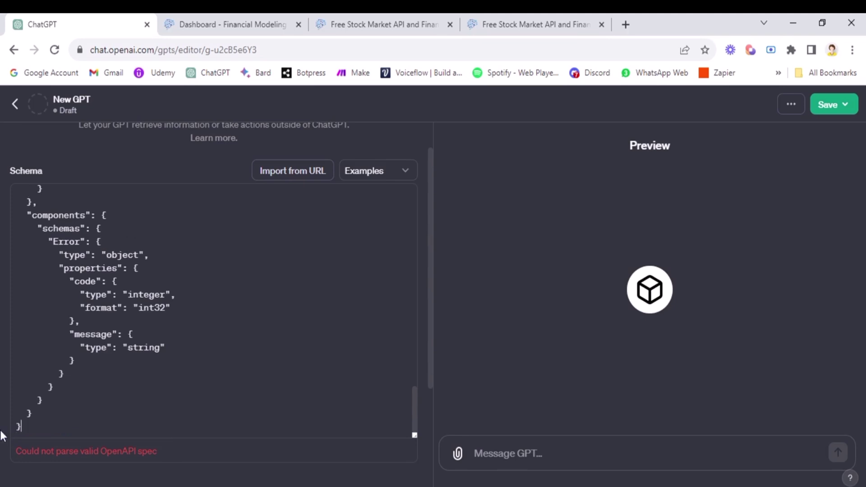
{"action": "scroll", "coordinate": [212, 301], "scroll_direction": "down", "scroll_amount": 10}
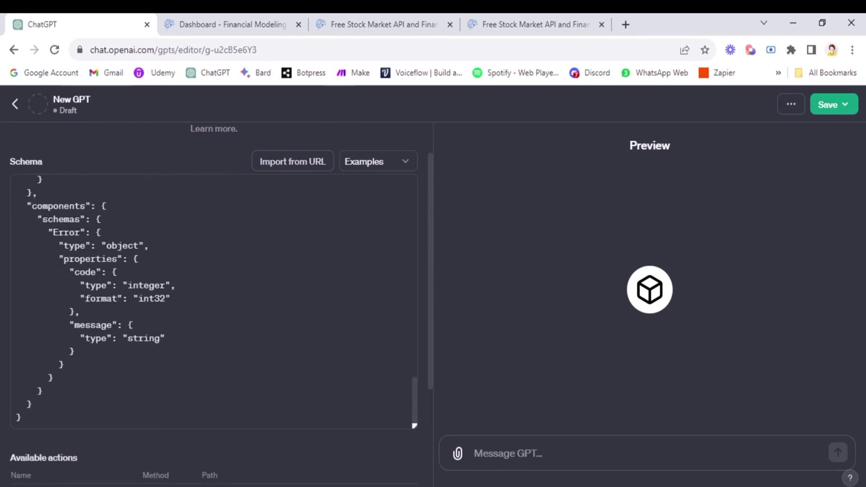
{"action": "scroll", "coordinate": [212, 301], "scroll_direction": "up", "scroll_amount": 15}
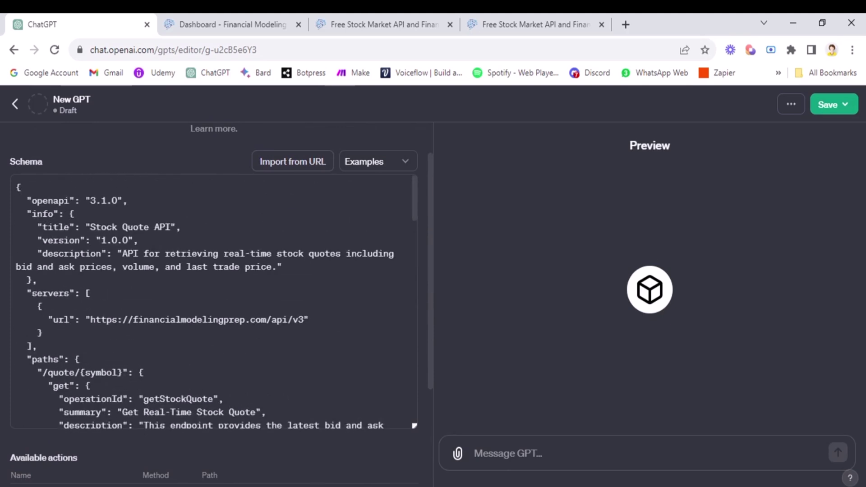
{"action": "scroll", "coordinate": [139, 398], "scroll_direction": "down", "scroll_amount": 4}
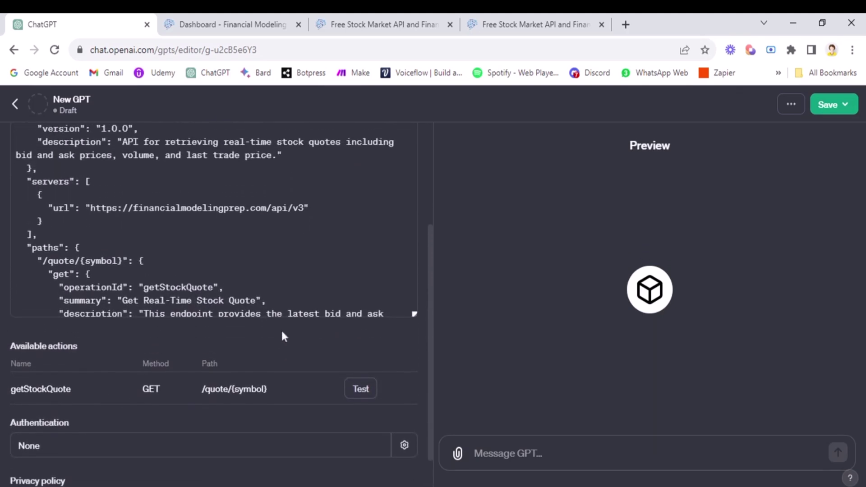
{"action": "scroll", "coordinate": [283, 336], "scroll_direction": "up", "scroll_amount": 4}
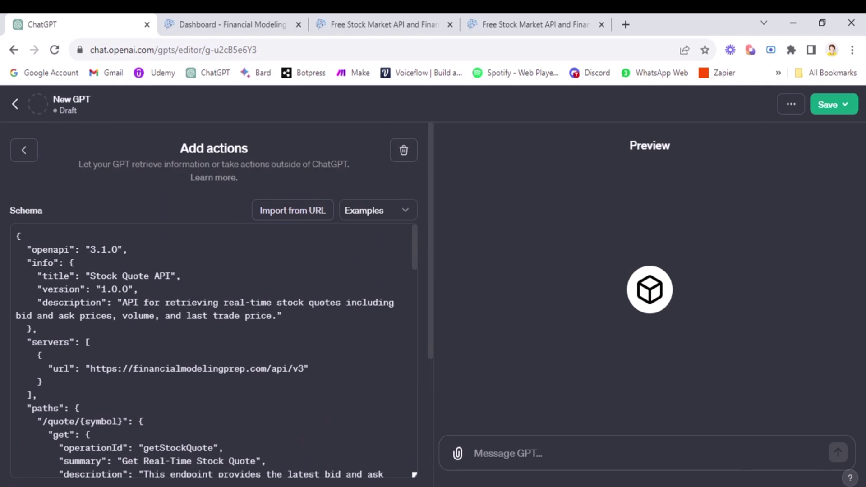
- Cut /api/v3 from the financialmodelingprep.com server URL and prefix it to the /quote/{symbol} path
{"action": "scroll", "coordinate": [221, 304], "scroll_direction": "down", "scroll_amount": 2}
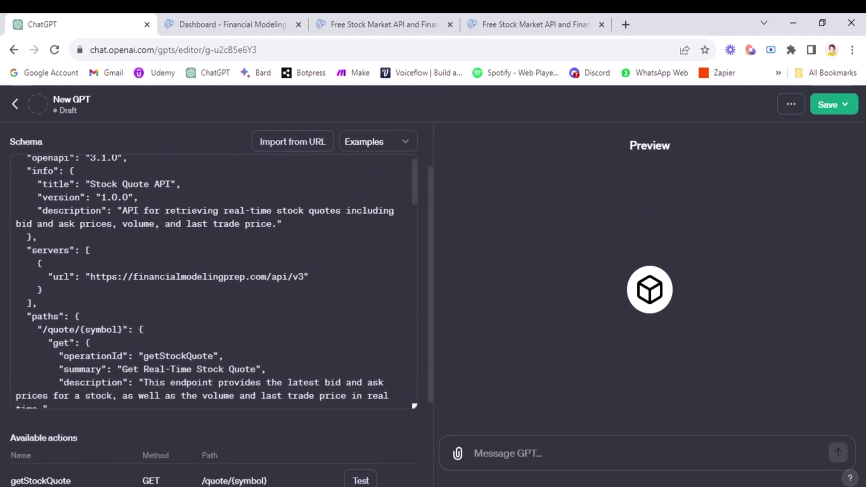
{"action": "scroll", "coordinate": [214, 282], "scroll_direction": "down", "scroll_amount": 1}
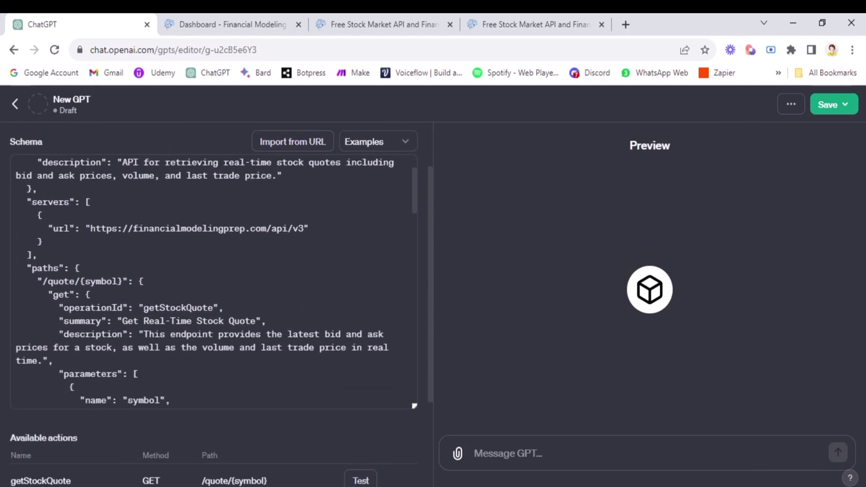
{"action": "scroll", "coordinate": [214, 281], "scroll_direction": "up", "scroll_amount": 1}
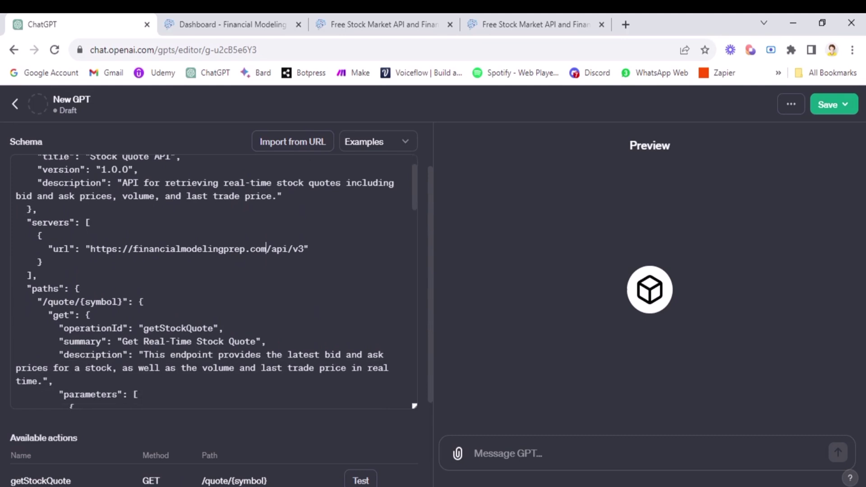
{"action": "left_click_drag", "start_coordinate": [266, 249], "coordinate": [287, 249]}
{"action": "key", "text": "BackSpace"}
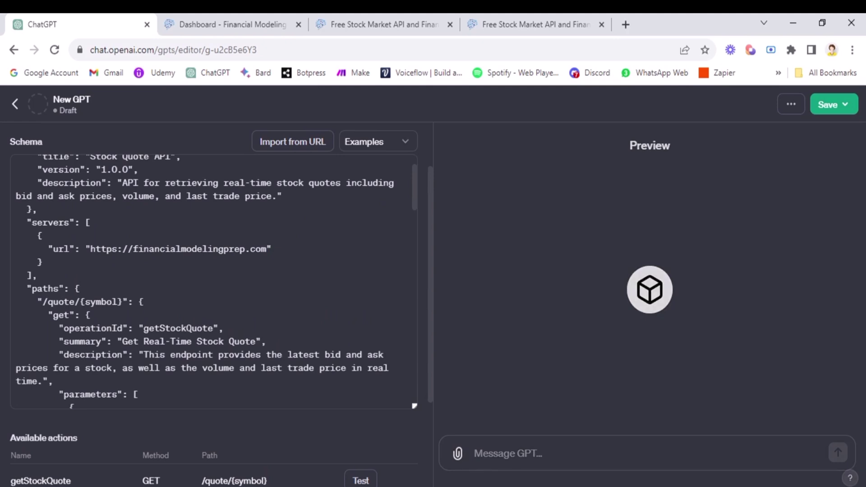
{"action": "type", "text": "/api/v3"}
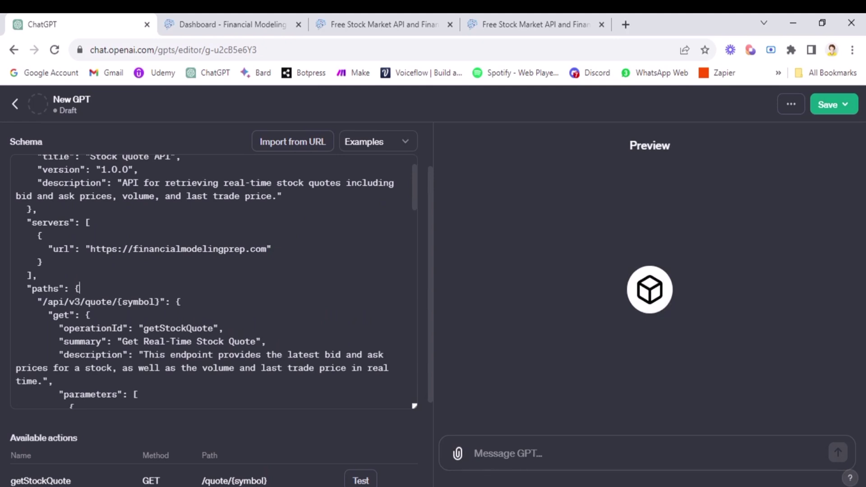
{"action": "left_click_drag", "start_coordinate": [89, 248], "coordinate": [271, 249]}
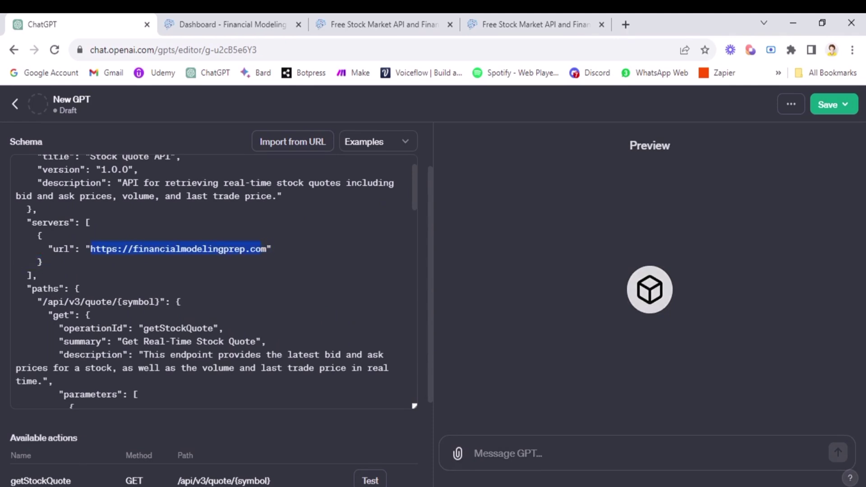
{"action": "left_click", "coordinate": [90, 314]}
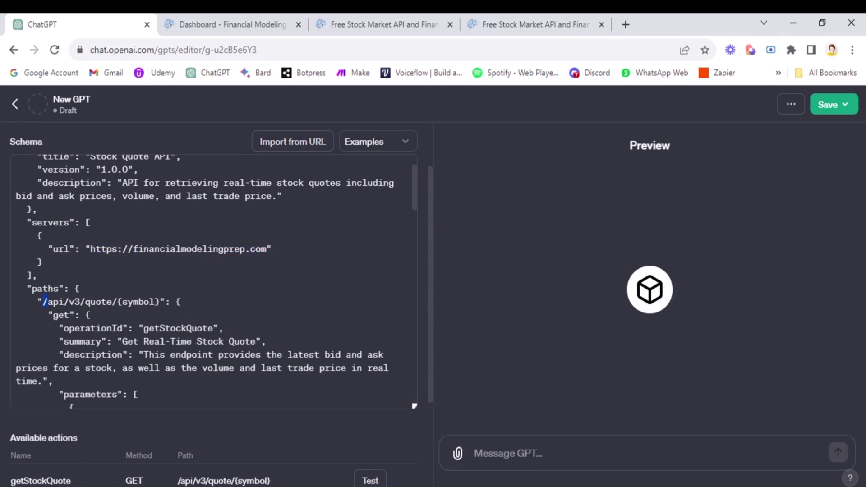
{"action": "left_click_drag", "start_coordinate": [48, 301], "coordinate": [159, 301]}
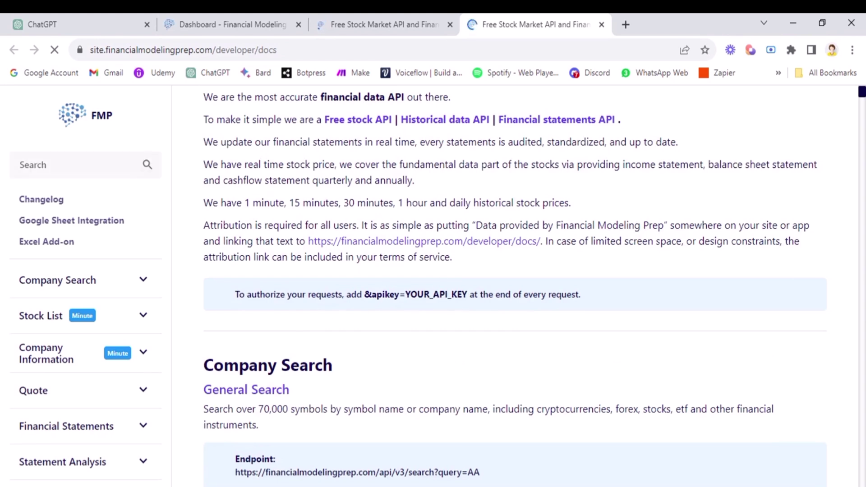
- Select and copy '&apikey=' from the FMP docs' note on authorizing requests
{"action": "left_click_drag", "start_coordinate": [362, 294], "coordinate": [581, 295]}
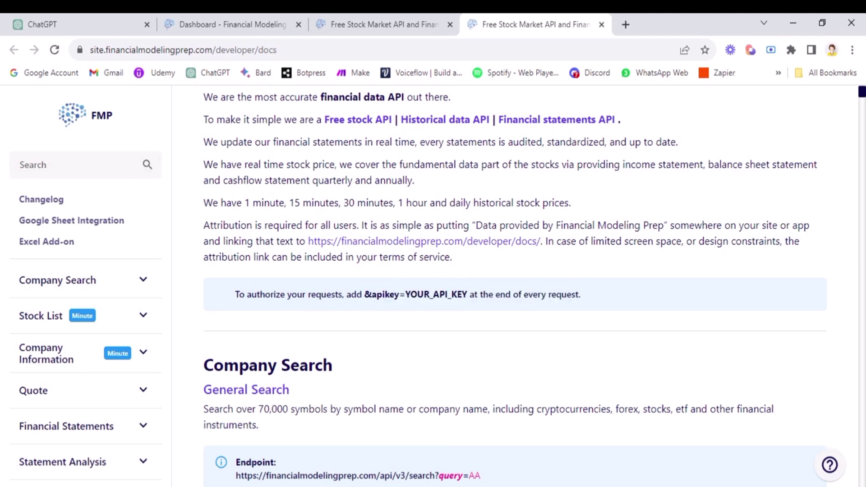
{"action": "left_click_drag", "start_coordinate": [365, 294], "coordinate": [399, 295]}
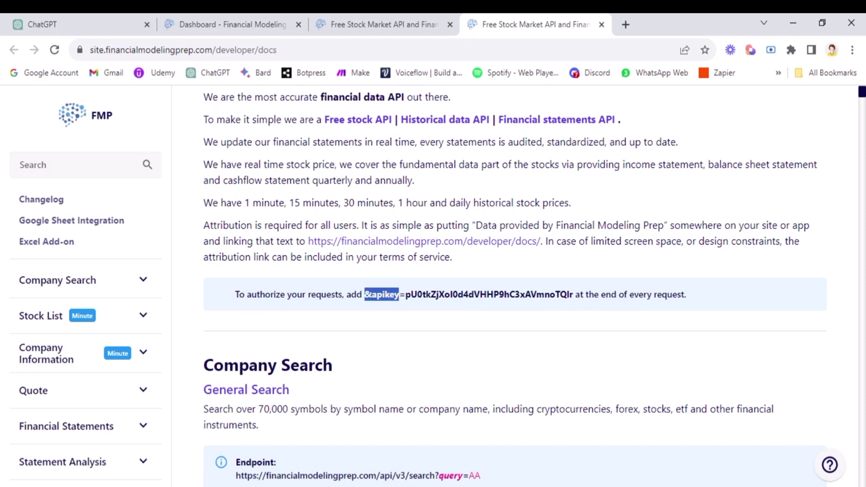
{"action": "left_click_drag", "start_coordinate": [404, 295], "coordinate": [365, 295]}
{"action": "key", "text": "ctrl+c"}
- Append '?apikey={apikey}' after {symbol} in the getStockQuote schema path
{"action": "left_click", "coordinate": [55, 23]}
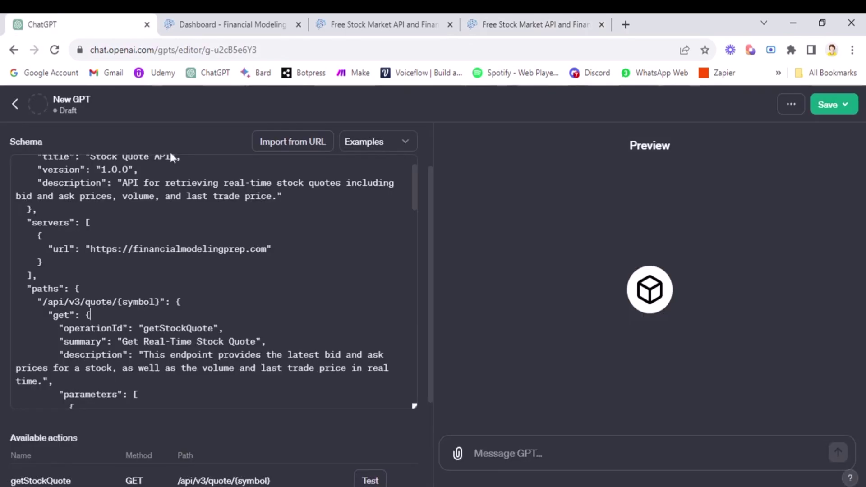
{"action": "left_click", "coordinate": [160, 301]}
{"action": "key", "text": "ctrl+v"}
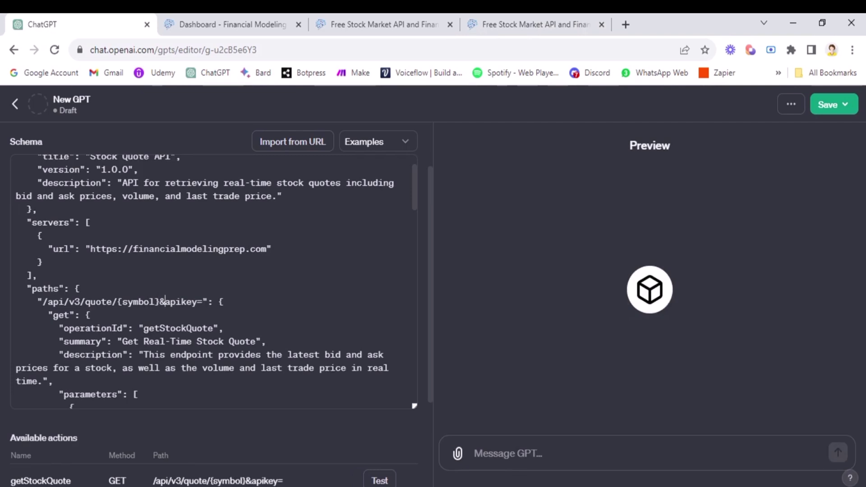
{"action": "key", "text": "BackSpace"}
{"action": "type", "text": "?"}
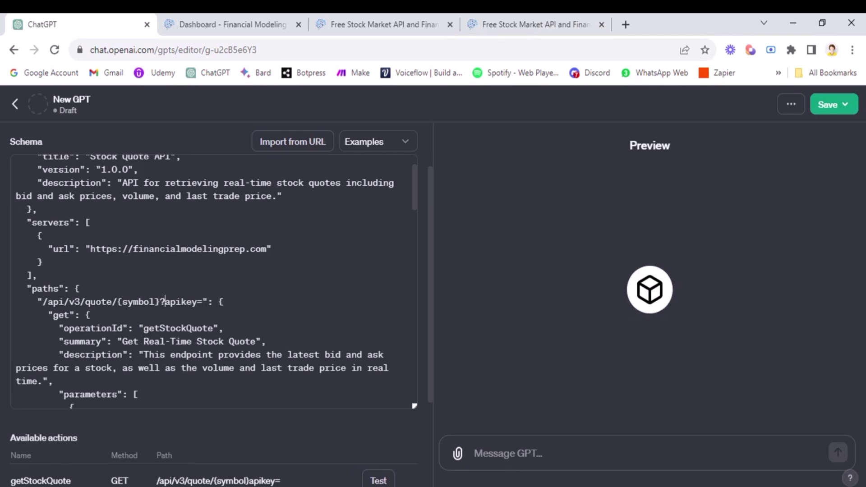
{"action": "left_click", "coordinate": [203, 301]}
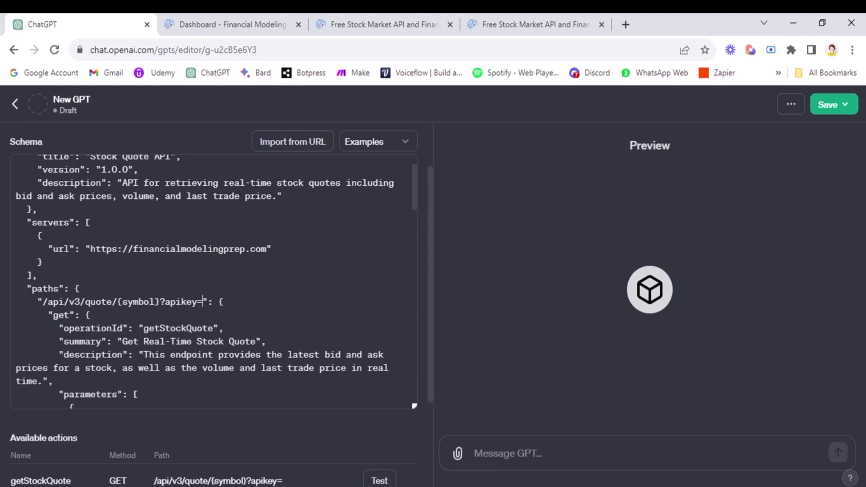
{"action": "scroll", "coordinate": [215, 282], "scroll_direction": "down", "scroll_amount": 2}
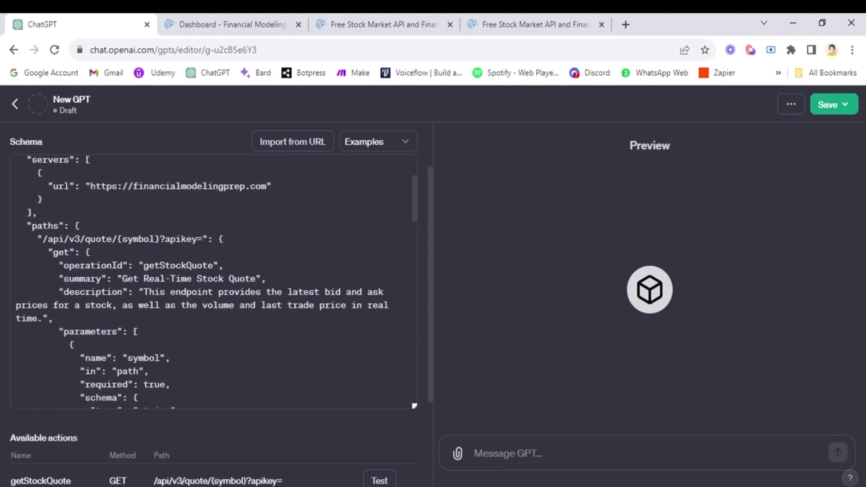
{"action": "type", "text": "{apikey"}
{"action": "scroll", "coordinate": [212, 282], "scroll_direction": "down", "scroll_amount": 5}
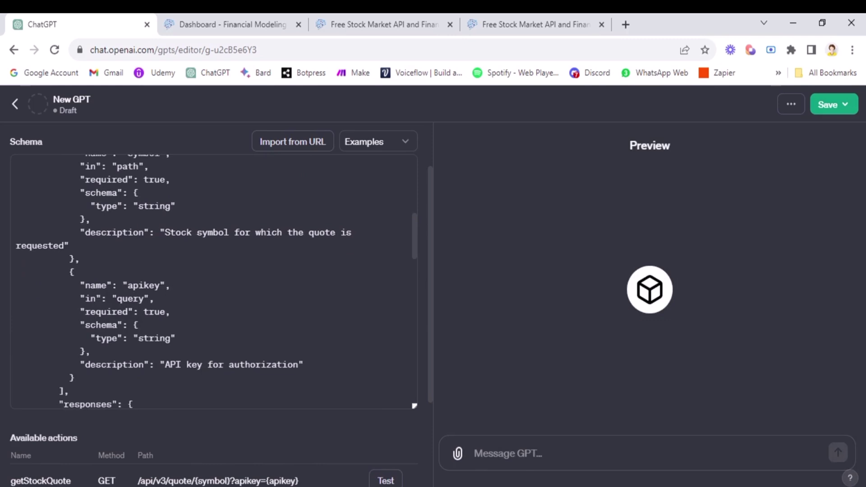
{"action": "scroll", "coordinate": [211, 281], "scroll_direction": "down", "scroll_amount": 2}
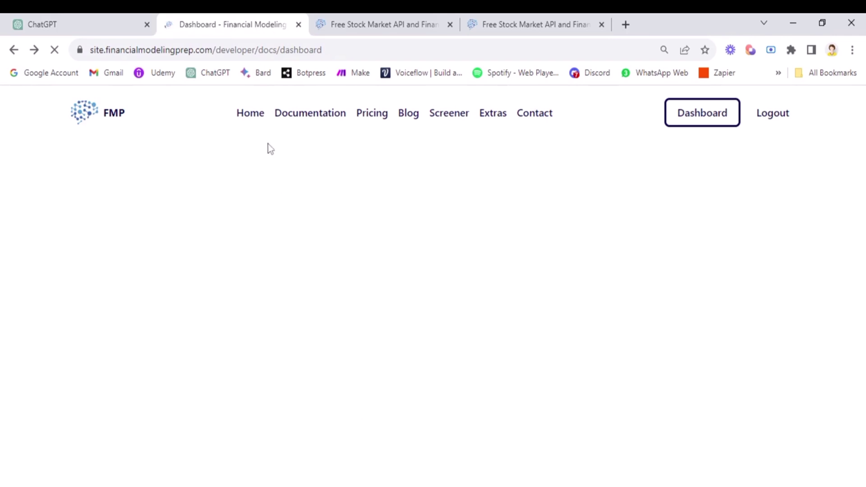
- Reload the FMP Dashboard to view the API key, then return to the ChatGPT tab
{"action": "left_click", "coordinate": [719, 110]}
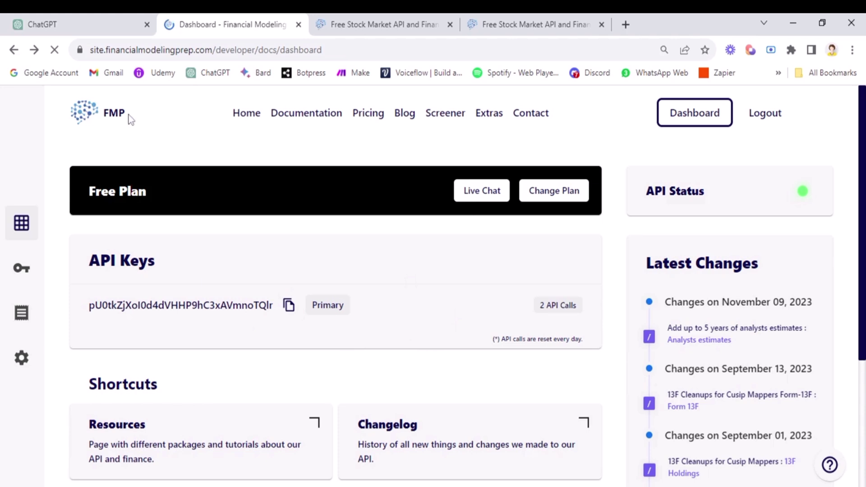
{"action": "left_click", "coordinate": [84, 19]}
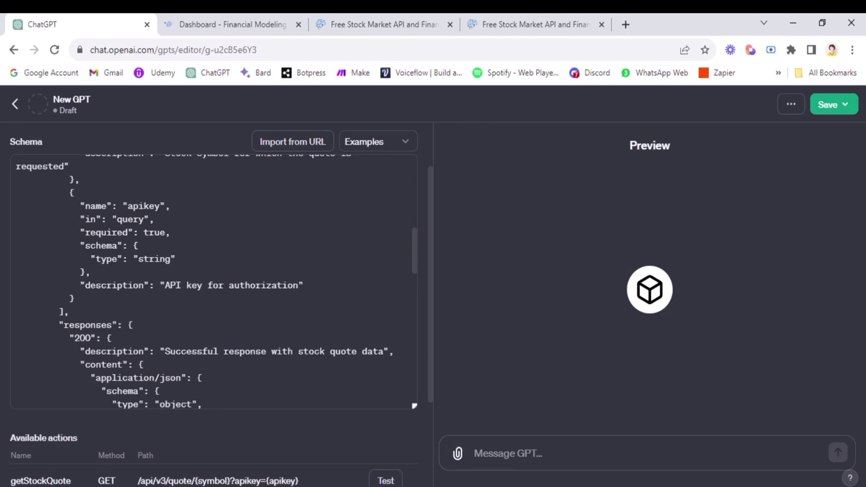
- Append 'is' plus the pasted API key to the apikey parameter description
{"action": "left_click_drag", "start_coordinate": [87, 285], "coordinate": [138, 285]}
{"action": "left_click_drag", "start_coordinate": [111, 205], "coordinate": [160, 205]}
{"action": "left_click", "coordinate": [298, 285]}
{"action": "type", "text": "is"}
{"action": "key", "text": "ctrl+v"}
{"action": "left_click", "coordinate": [69, 324]}
- Set authentication to API Key with a Custom header 'apikey' and the pasted key, and save
{"action": "scroll", "coordinate": [210, 280], "scroll_direction": "down", "scroll_amount": 6}
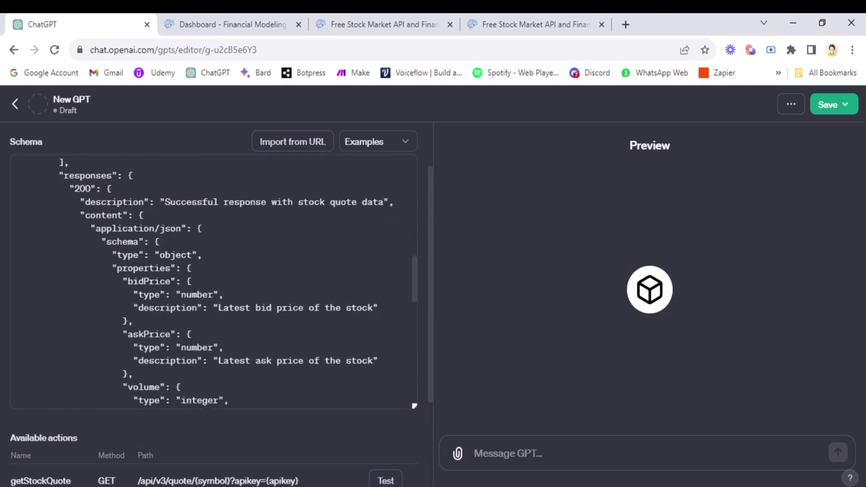
{"action": "scroll", "coordinate": [212, 419], "scroll_direction": "down", "scroll_amount": 3}
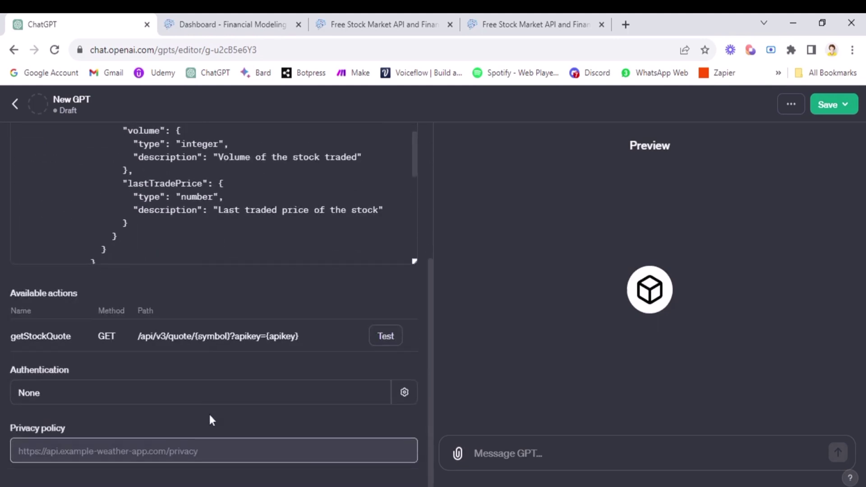
{"action": "left_click", "coordinate": [81, 401]}
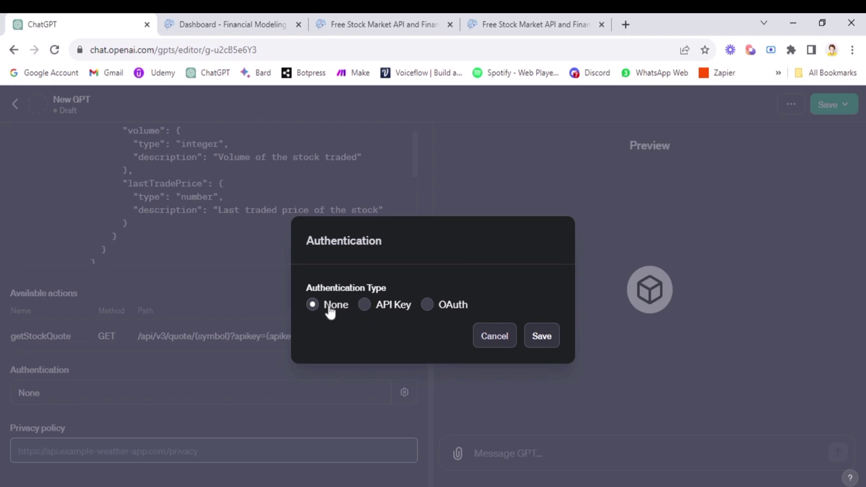
{"action": "left_click", "coordinate": [364, 304]}
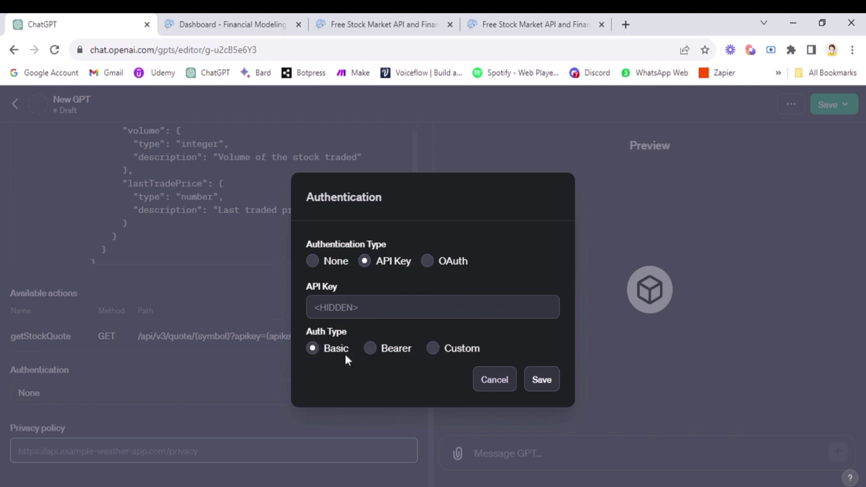
{"action": "left_click", "coordinate": [370, 348]}
{"action": "left_click", "coordinate": [431, 353]}
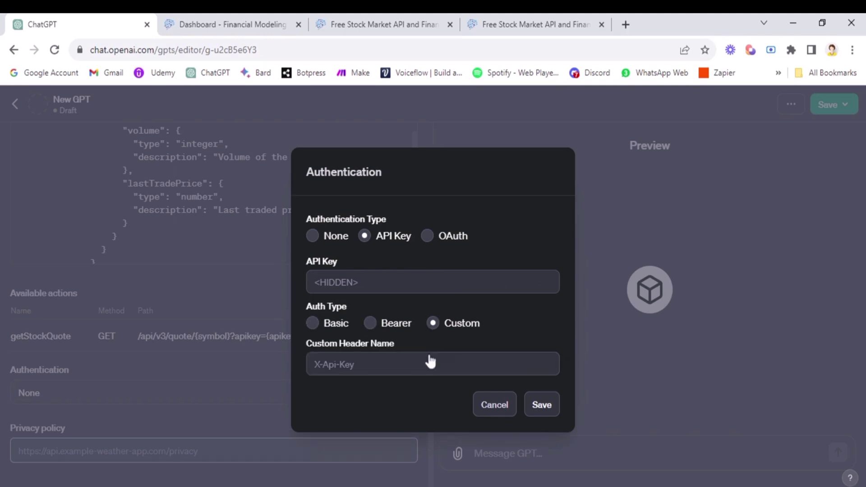
{"action": "key", "text": "Tab"}
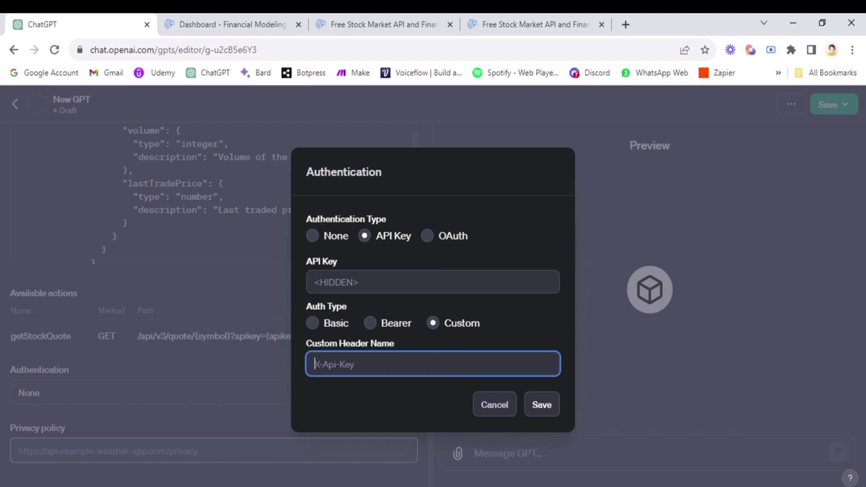
{"action": "left_click", "coordinate": [423, 286]}
{"action": "left_click", "coordinate": [354, 368]}
{"action": "type", "text": "apikey"}
{"action": "left_click", "coordinate": [423, 282]}
{"action": "key", "text": "ctrl+v"}
{"action": "left_click", "coordinate": [532, 408]}
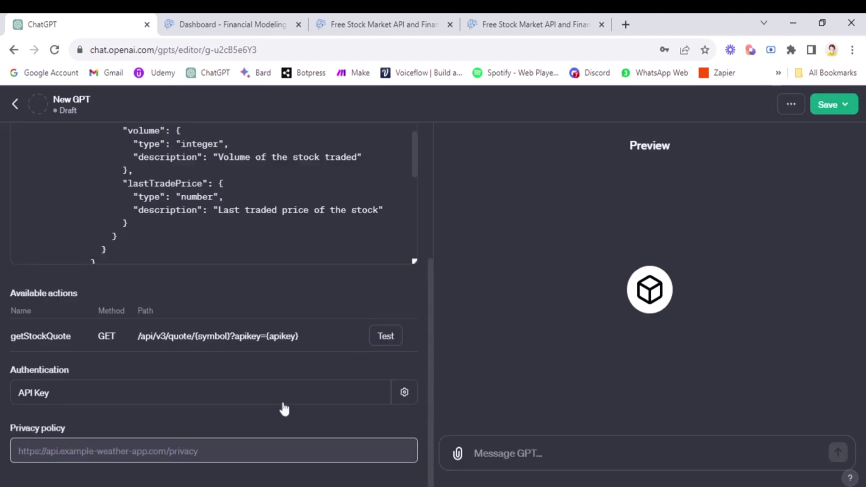
{"action": "scroll", "coordinate": [282, 408], "scroll_direction": "up", "scroll_amount": 2}
{"action": "scroll", "coordinate": [213, 247], "scroll_direction": "down", "scroll_amount": 3}
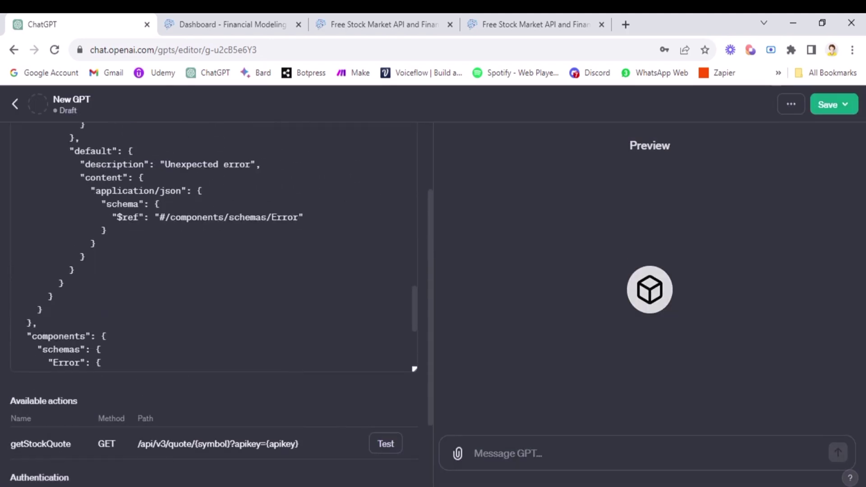
{"action": "scroll", "coordinate": [213, 247], "scroll_direction": "up", "scroll_amount": 5}
{"action": "scroll", "coordinate": [248, 398], "scroll_direction": "up", "scroll_amount": 5}
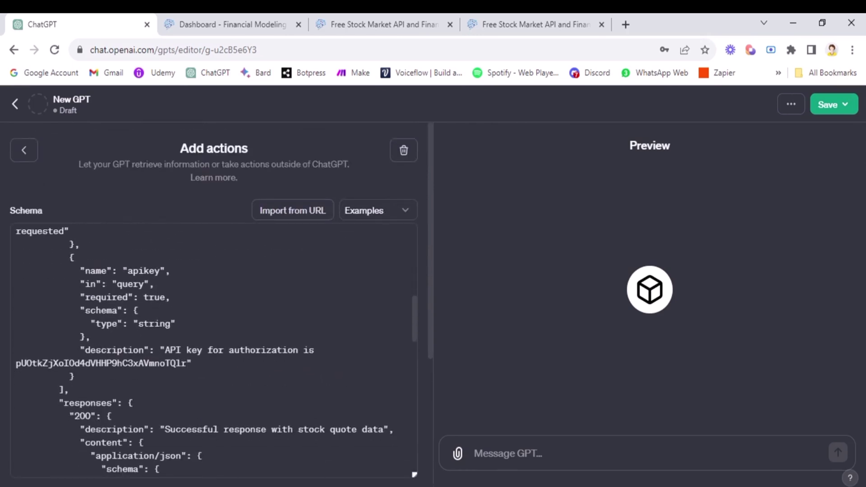
{"action": "double_click", "coordinate": [101, 366]}
{"action": "left_click", "coordinate": [74, 376]}
{"action": "scroll", "coordinate": [176, 193], "scroll_direction": "down", "scroll_amount": 3}
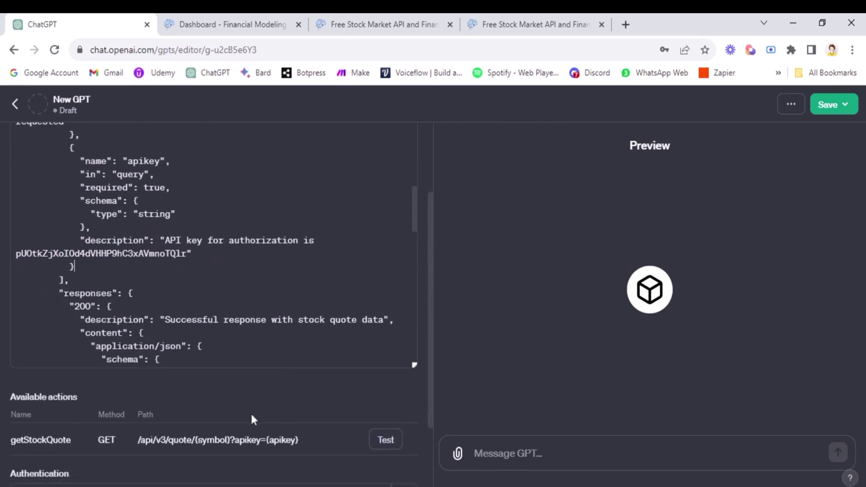
{"action": "scroll", "coordinate": [259, 402], "scroll_direction": "up", "scroll_amount": 1}
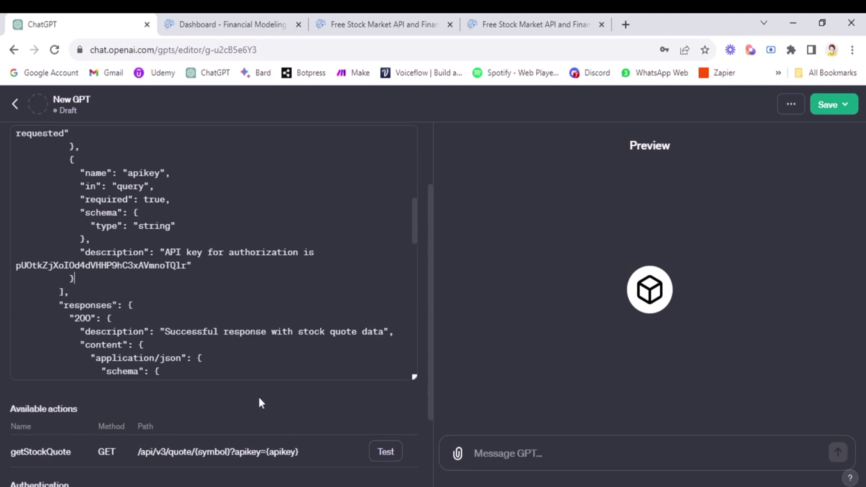
{"action": "scroll", "coordinate": [259, 402], "scroll_direction": "up", "scroll_amount": 1}
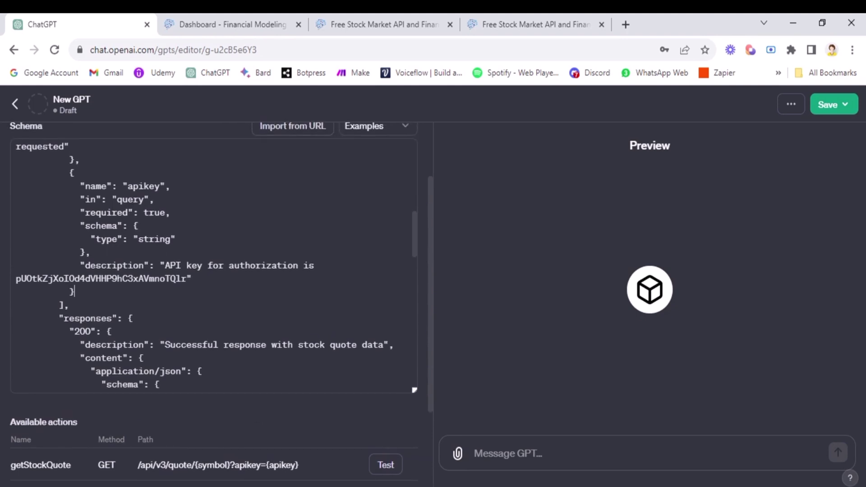
{"action": "scroll", "coordinate": [37, 407], "scroll_direction": "down", "scroll_amount": 4}
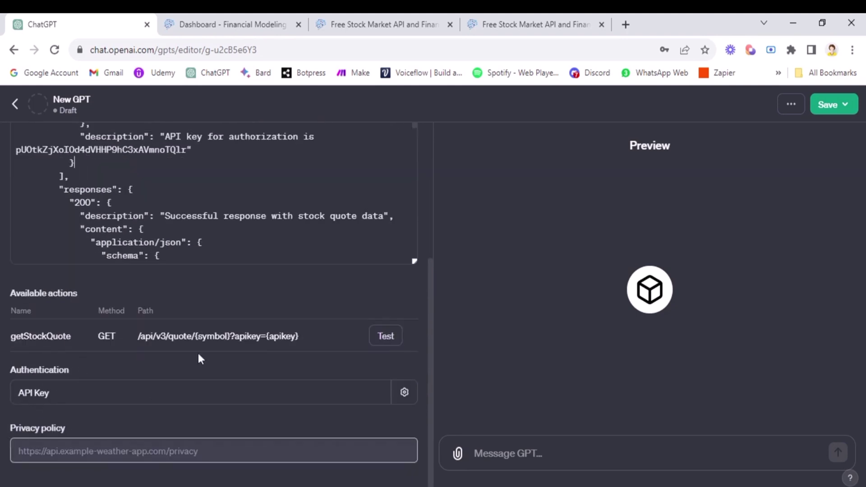
{"action": "scroll", "coordinate": [202, 355], "scroll_direction": "up", "scroll_amount": 2}
{"action": "scroll", "coordinate": [202, 356], "scroll_direction": "up", "scroll_amount": 1}
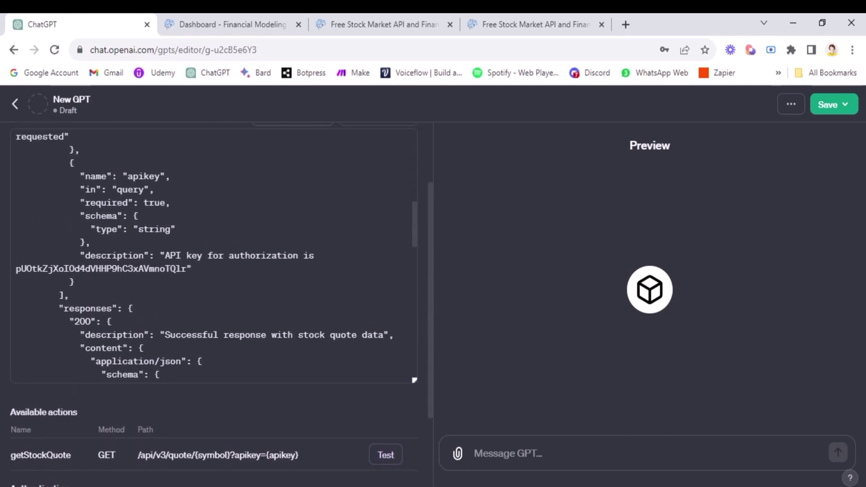
{"action": "scroll", "coordinate": [217, 434], "scroll_direction": "down", "scroll_amount": 1}
{"action": "scroll", "coordinate": [219, 441], "scroll_direction": "down", "scroll_amount": 2}
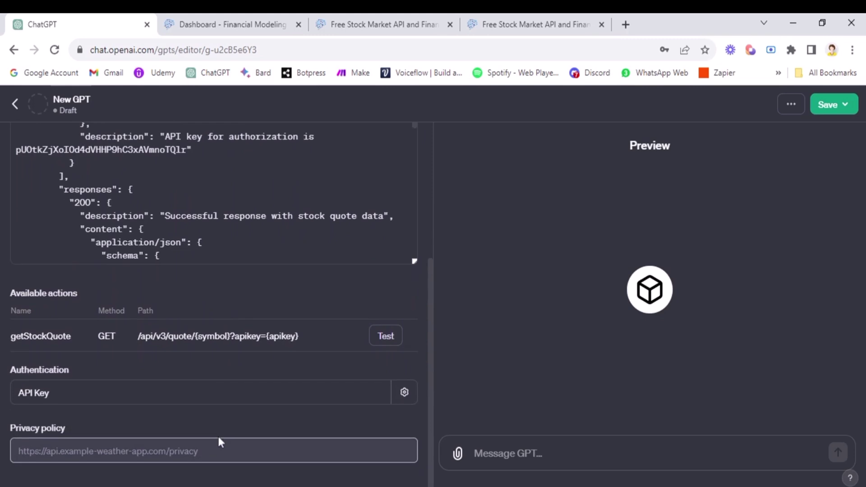
{"action": "scroll", "coordinate": [190, 272], "scroll_direction": "up", "scroll_amount": 9}
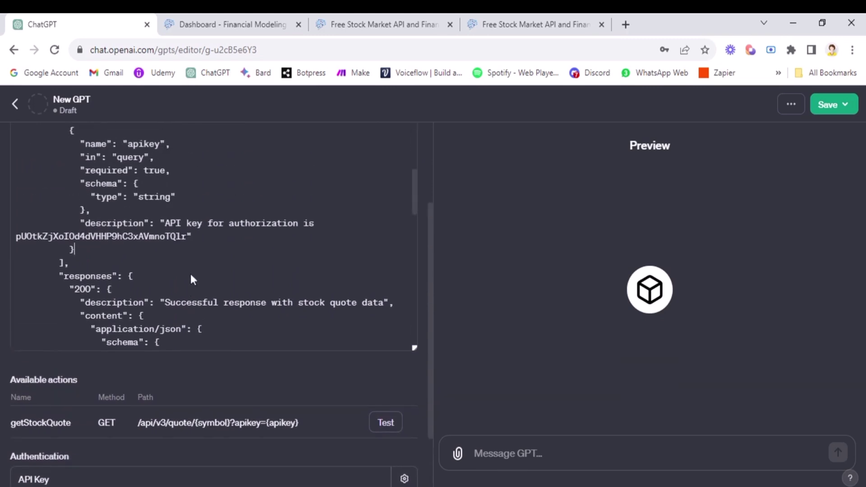
{"action": "scroll", "coordinate": [190, 271], "scroll_direction": "up", "scroll_amount": 5}
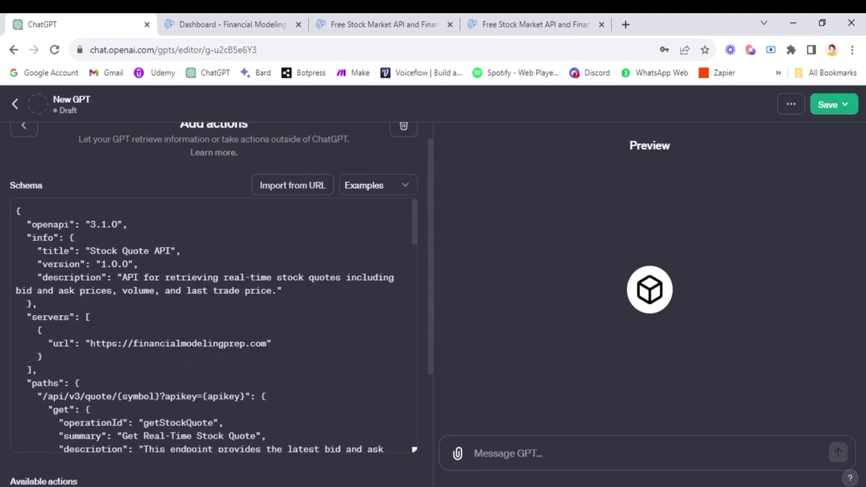
{"action": "scroll", "coordinate": [215, 326], "scroll_direction": "down", "scroll_amount": 1}
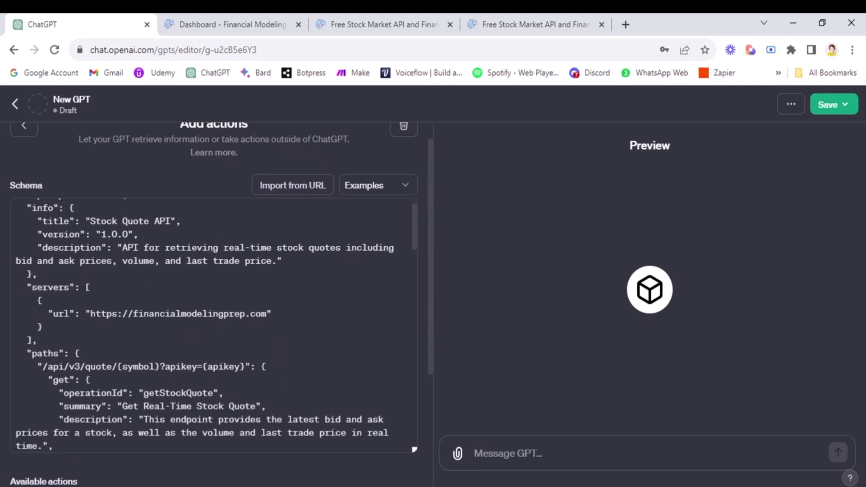
{"action": "scroll", "coordinate": [214, 324], "scroll_direction": "down", "scroll_amount": 2}
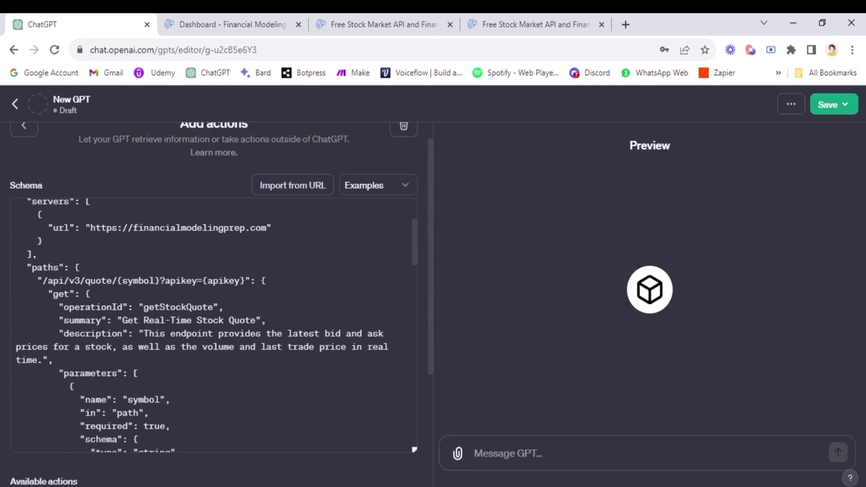
{"action": "scroll", "coordinate": [216, 324], "scroll_direction": "down", "scroll_amount": 3}
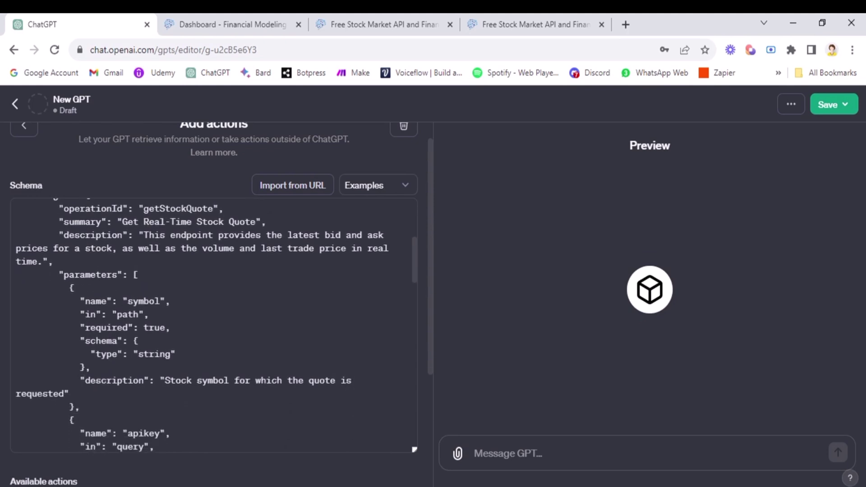
{"action": "scroll", "coordinate": [215, 325], "scroll_direction": "down", "scroll_amount": 3}
{"action": "scroll", "coordinate": [215, 324], "scroll_direction": "up", "scroll_amount": 1}
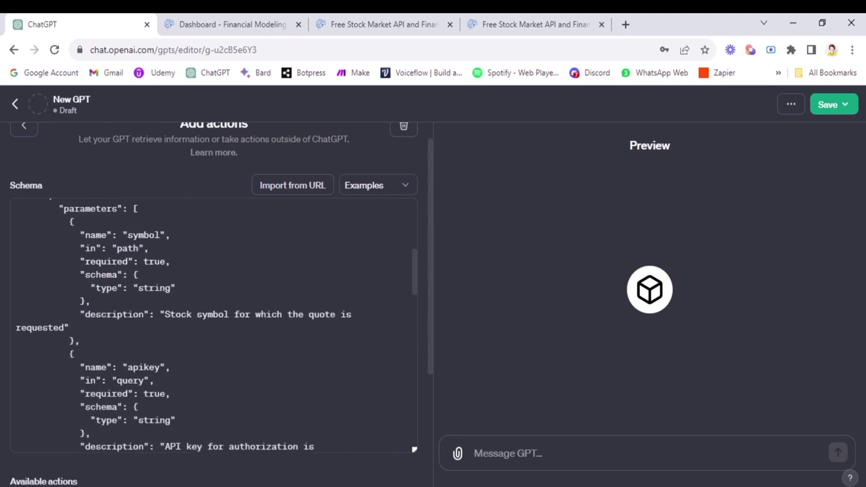
{"action": "left_click_drag", "start_coordinate": [124, 251], "coordinate": [153, 250]}
{"action": "left_click", "coordinate": [165, 251]}
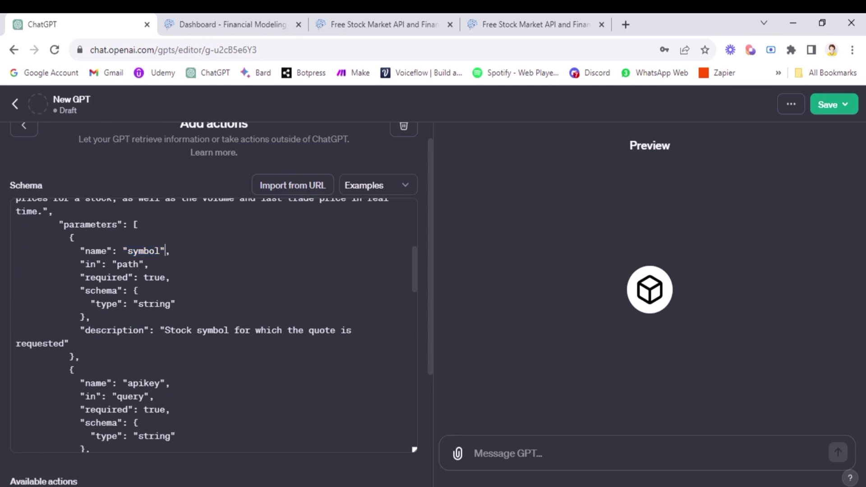
{"action": "scroll", "coordinate": [216, 325], "scroll_direction": "down", "scroll_amount": 1}
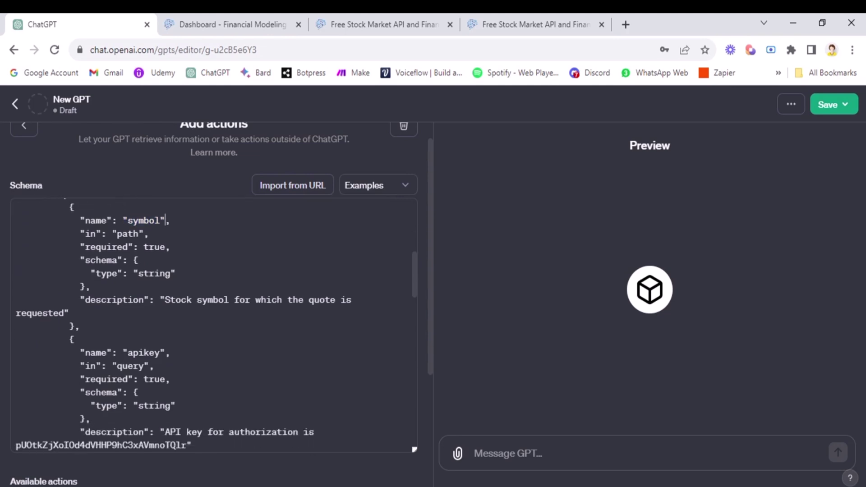
{"action": "scroll", "coordinate": [165, 220], "scroll_direction": "down", "scroll_amount": 4}
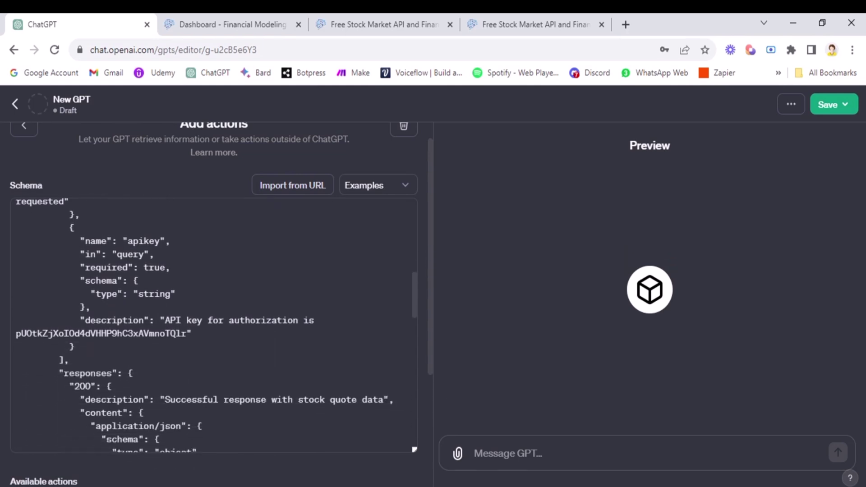
{"action": "scroll", "coordinate": [165, 210], "scroll_direction": "up", "scroll_amount": 3}
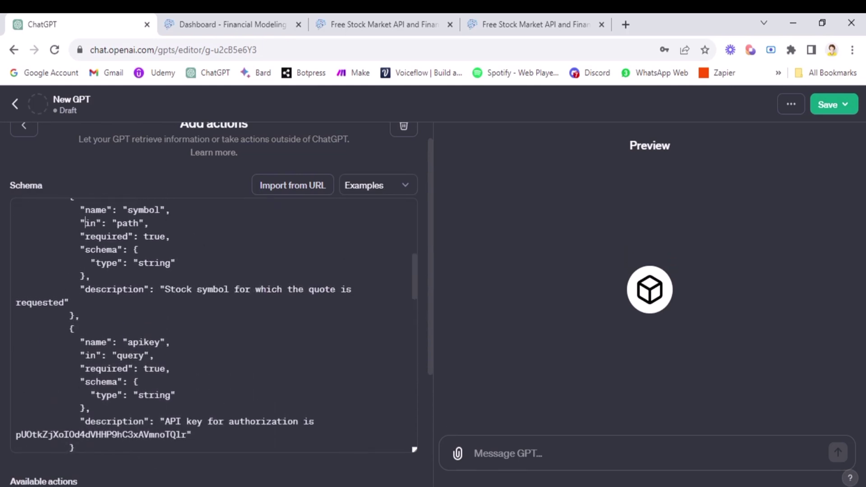
- Change the apikey parameter's "in" value from query to path in the schema
{"action": "double_click", "coordinate": [128, 223]}
{"action": "double_click", "coordinate": [118, 355]}
{"action": "key", "text": "BackSpace"}
{"action": "type", "text": "path"}
{"action": "scroll", "coordinate": [214, 324], "scroll_direction": "down", "scroll_amount": 5}
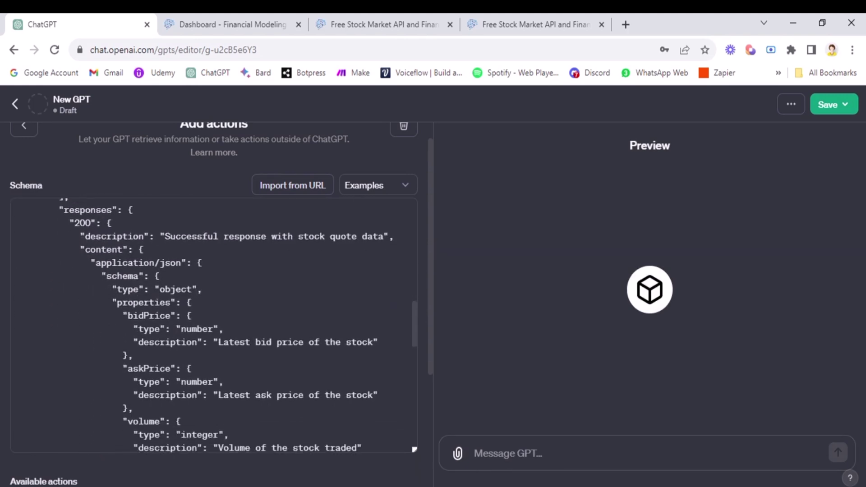
{"action": "scroll", "coordinate": [214, 325], "scroll_direction": "down", "scroll_amount": 10}
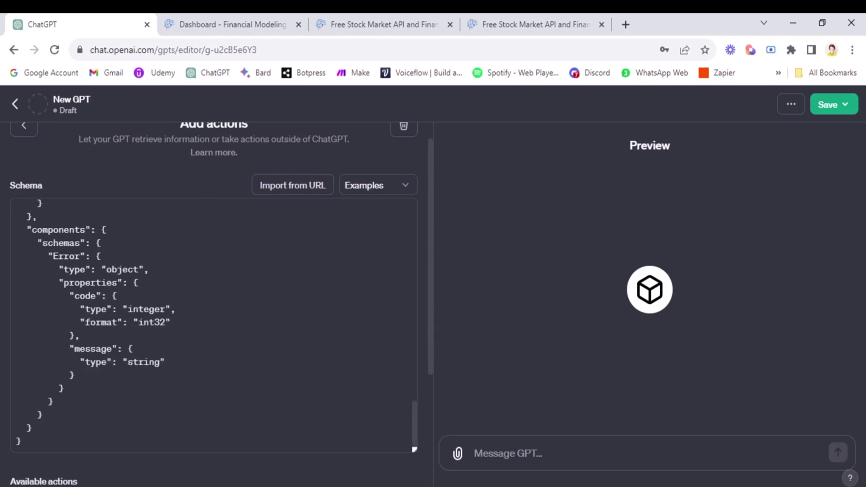
{"action": "scroll", "coordinate": [214, 325], "scroll_direction": "down", "scroll_amount": 4}
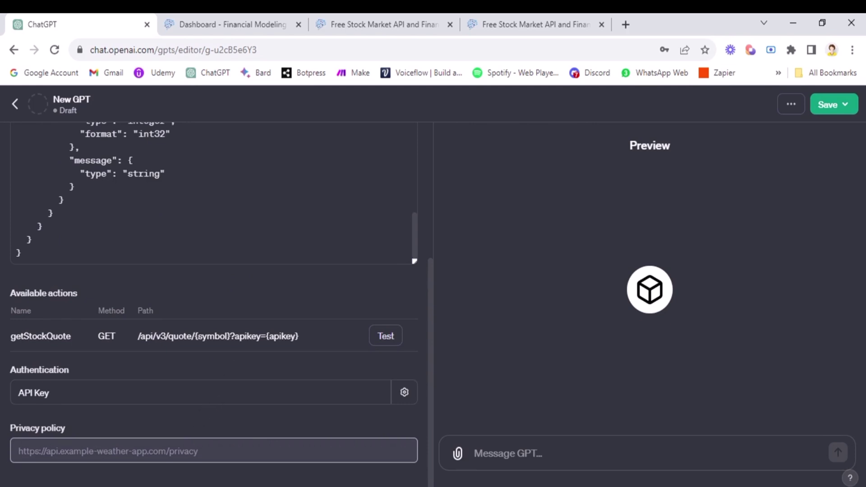
{"action": "mouse_move", "coordinate": [45, 431]}
- Test getStockQuote and always allow sharing with financialmodelingprep.com to get AAPL's quote
{"action": "left_click", "coordinate": [393, 342]}
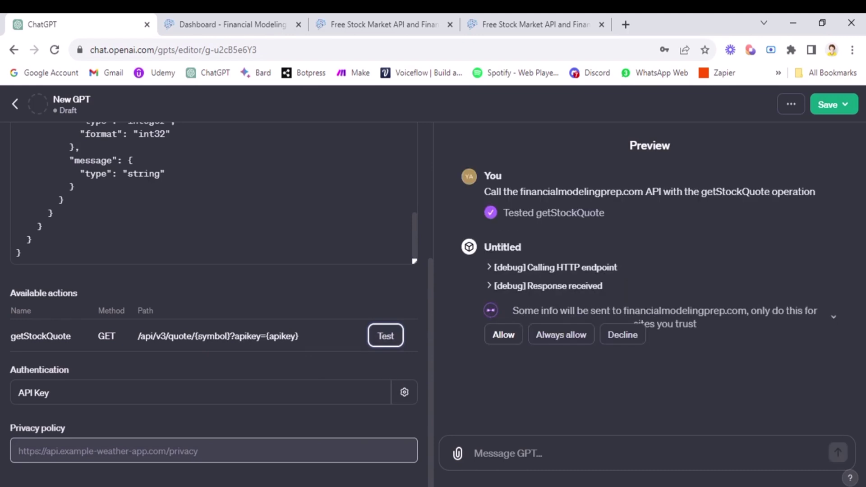
{"action": "left_click", "coordinate": [560, 335]}
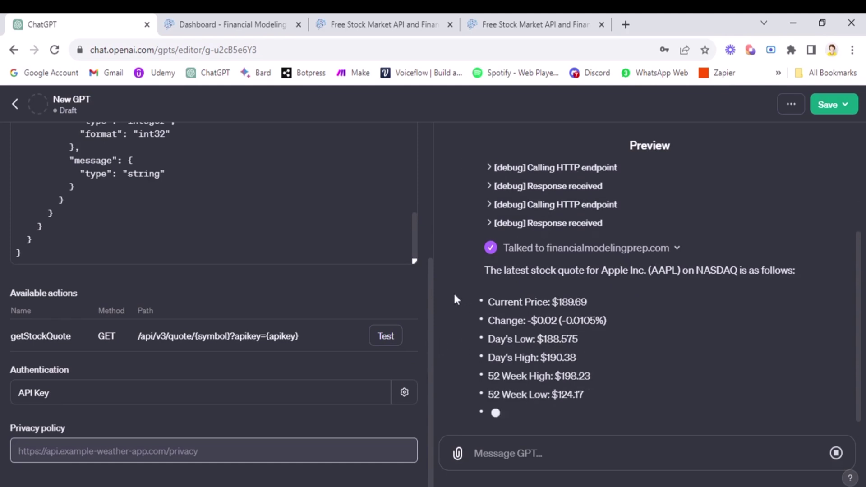
{"action": "scroll", "coordinate": [325, 314], "scroll_direction": "up", "scroll_amount": 3}
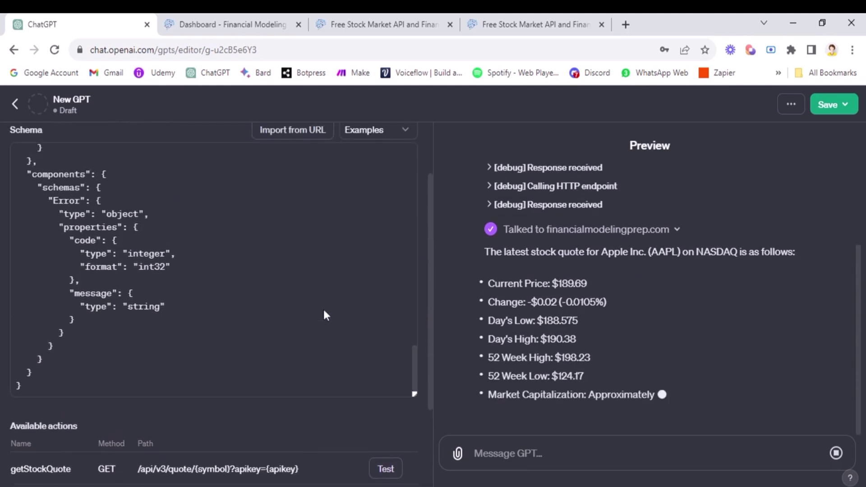
{"action": "scroll", "coordinate": [323, 308], "scroll_direction": "up", "scroll_amount": 10}
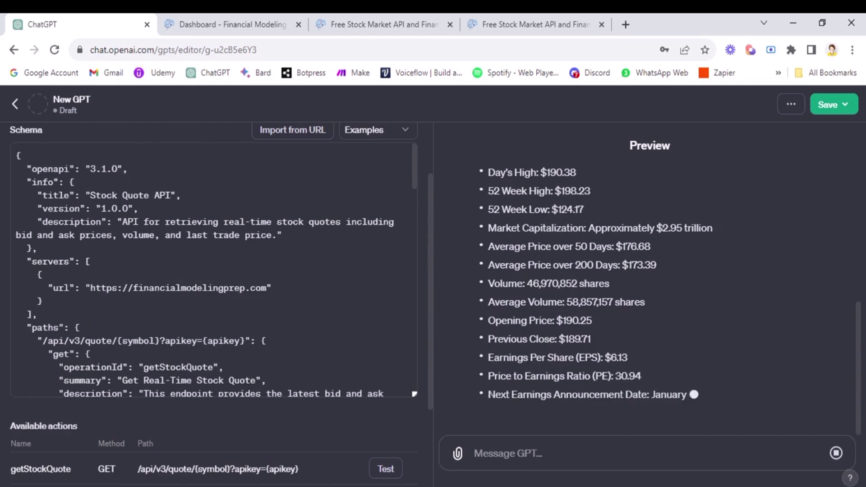
{"action": "scroll", "coordinate": [280, 430], "scroll_direction": "down", "scroll_amount": 2}
{"action": "scroll", "coordinate": [289, 325], "scroll_direction": "down", "scroll_amount": 1}
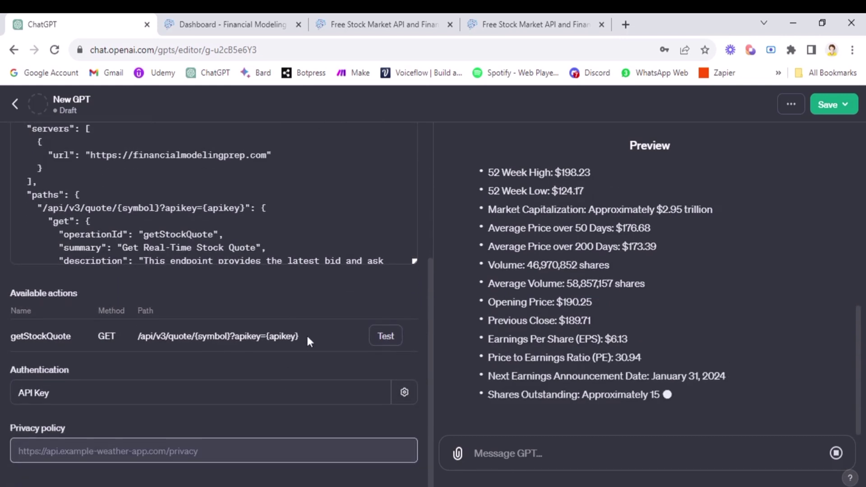
- Compare the getStockQuote path against the FMP docs' note on ending each request with the key
{"action": "left_click_drag", "start_coordinate": [301, 342], "coordinate": [245, 337]}
{"action": "left_click", "coordinate": [252, 360]}
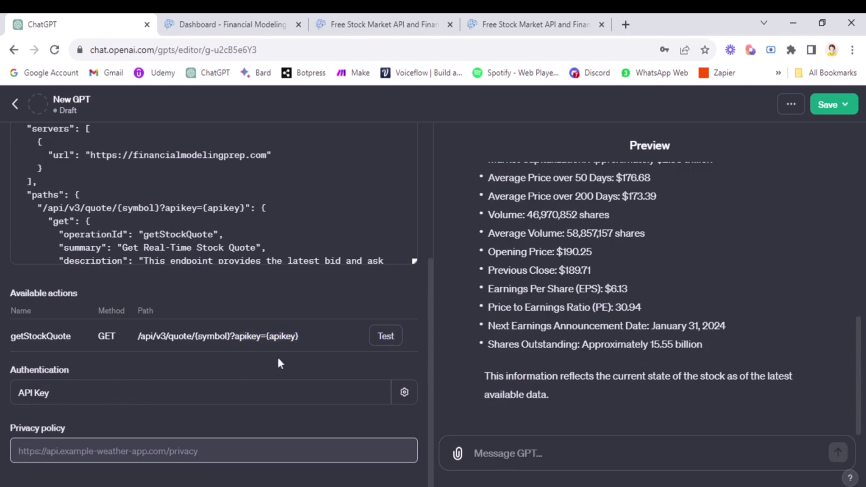
{"action": "left_click", "coordinate": [519, 21]}
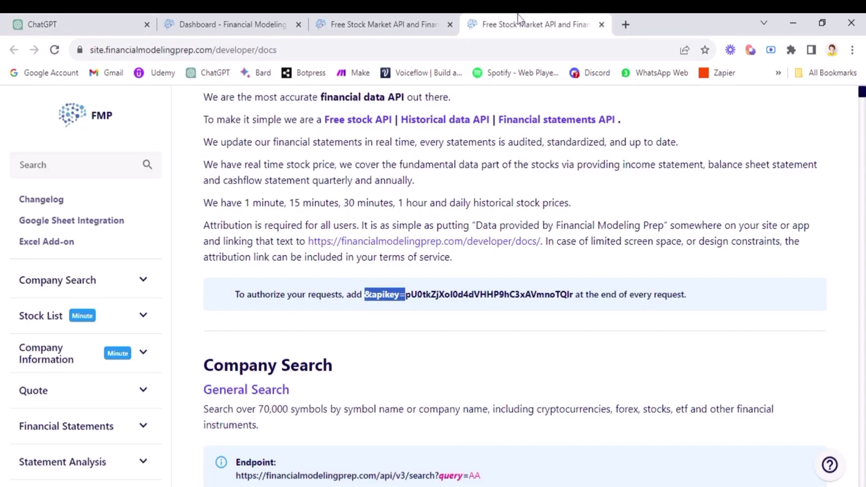
{"action": "left_click", "coordinate": [614, 309]}
{"action": "left_click_drag", "start_coordinate": [602, 294], "coordinate": [690, 294]}
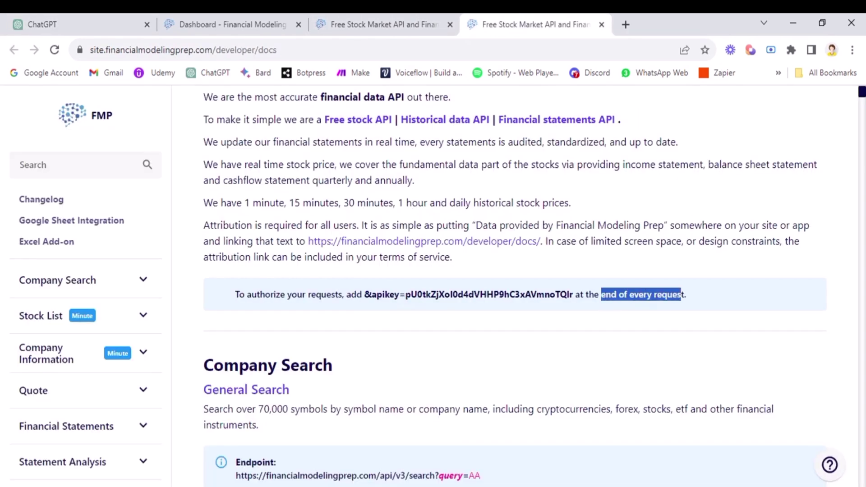
{"action": "left_click", "coordinate": [46, 16]}
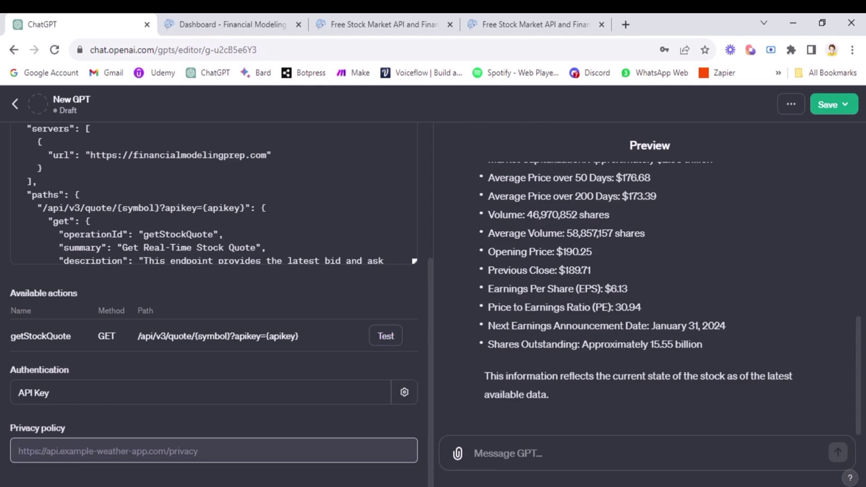
- Review the schema's apikey description containing the API key
{"action": "scroll", "coordinate": [217, 285], "scroll_direction": "up", "scroll_amount": 3}
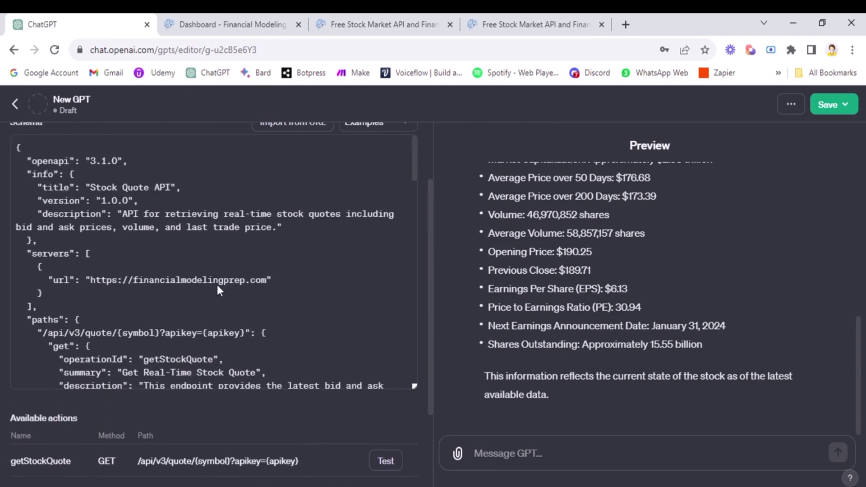
{"action": "scroll", "coordinate": [217, 285], "scroll_direction": "down", "scroll_amount": 4}
{"action": "scroll", "coordinate": [217, 285], "scroll_direction": "down", "scroll_amount": 4}
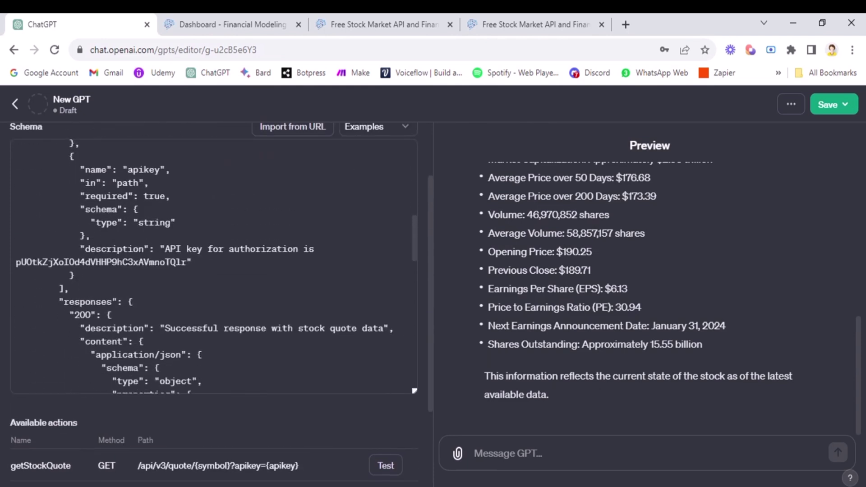
{"action": "left_click_drag", "start_coordinate": [16, 262], "coordinate": [160, 262]}
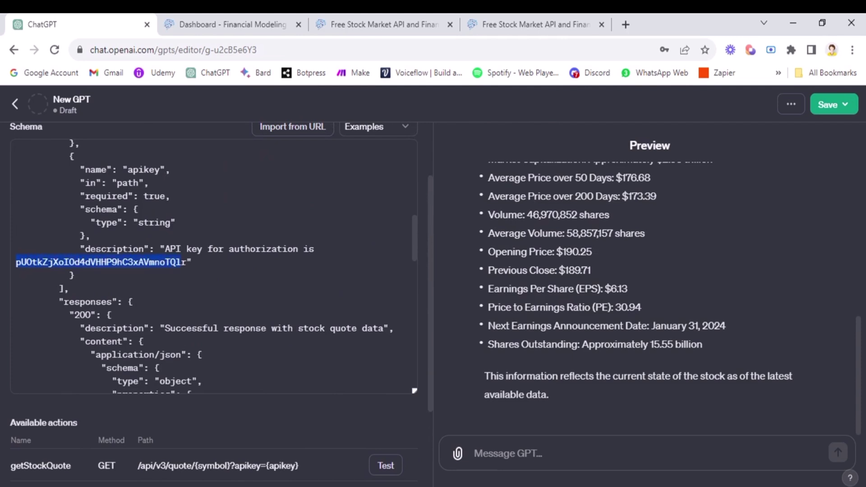
{"action": "left_click", "coordinate": [75, 275]}
{"action": "scroll", "coordinate": [202, 267], "scroll_direction": "down", "scroll_amount": 2}
{"action": "scroll", "coordinate": [215, 266], "scroll_direction": "up", "scroll_amount": 2}
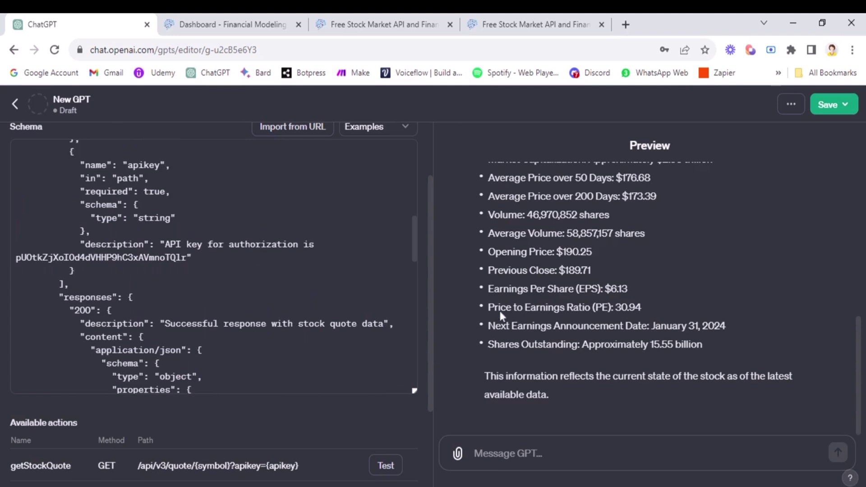
{"action": "scroll", "coordinate": [500, 310], "scroll_direction": "up", "scroll_amount": 5}
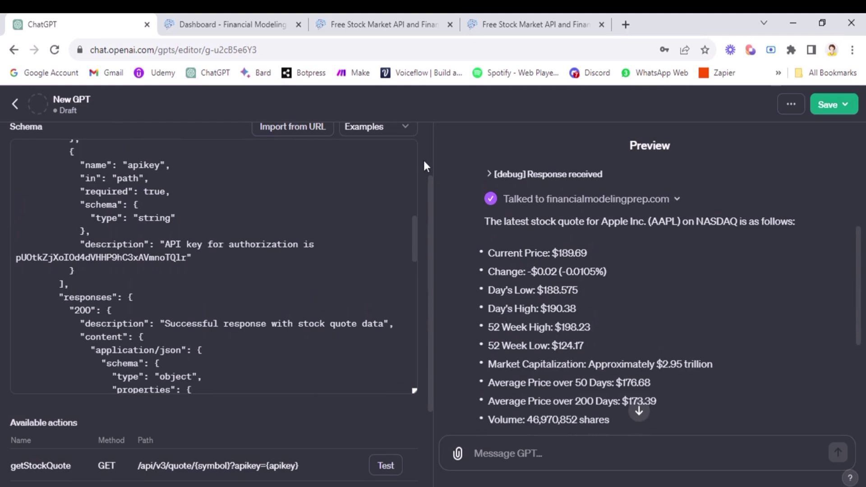
{"action": "scroll", "coordinate": [423, 166], "scroll_direction": "up", "scroll_amount": 2}
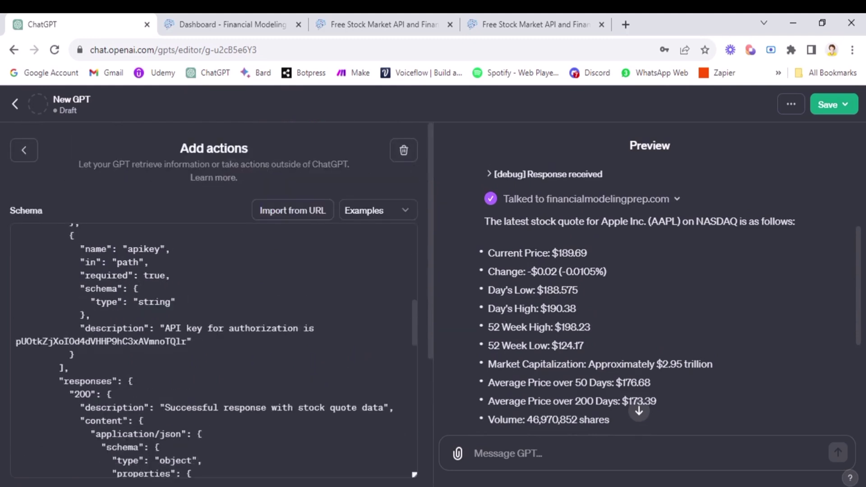
- Leave Add actions and start a Create-tab message with 'You are an AI Agent that'
{"action": "left_click", "coordinate": [24, 150]}
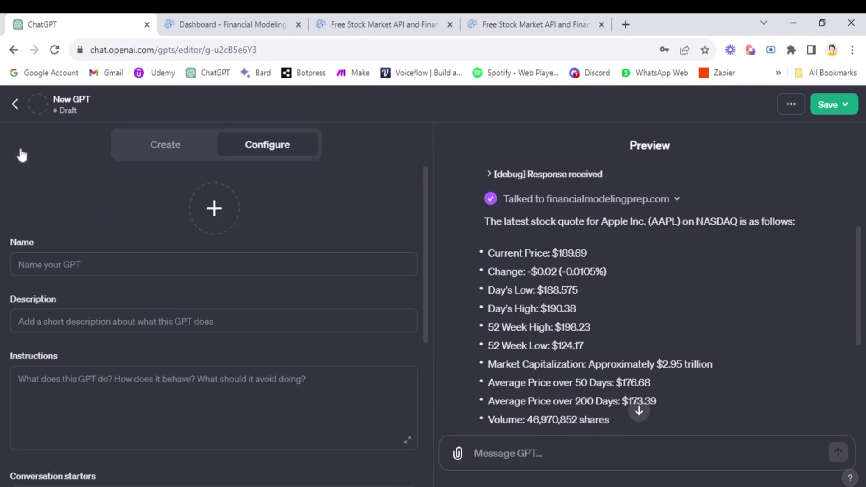
{"action": "left_click", "coordinate": [157, 154]}
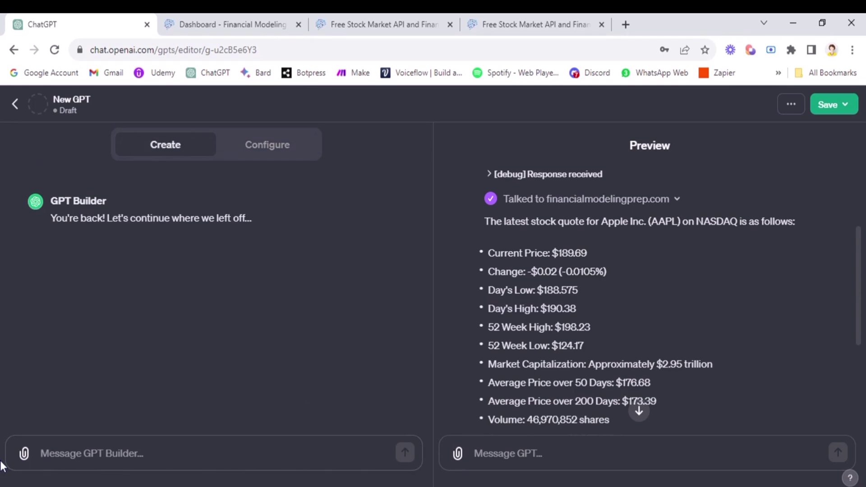
{"action": "type", "text": "You are a"}
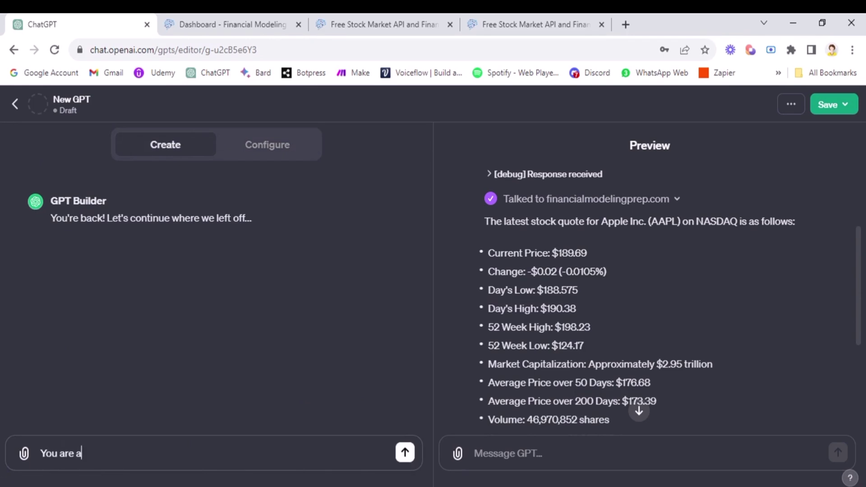
{"action": "type", "text": "n AI Agent that"}
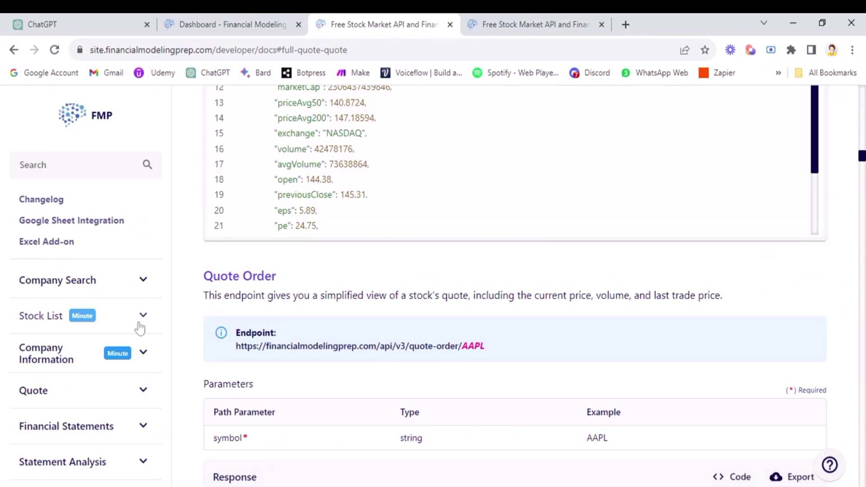
- Select the Full Quote endpoint description in the FMP docs
{"action": "scroll", "coordinate": [346, 231], "scroll_direction": "up", "scroll_amount": 8}
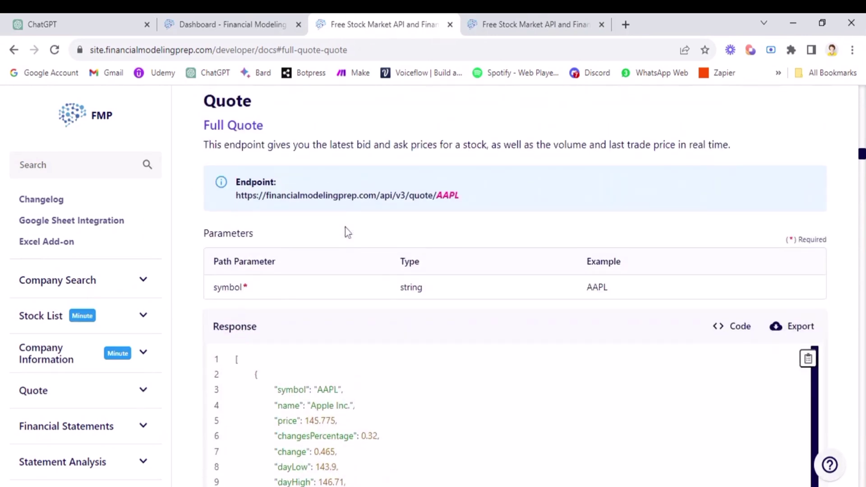
{"action": "scroll", "coordinate": [346, 232], "scroll_direction": "up", "scroll_amount": 1}
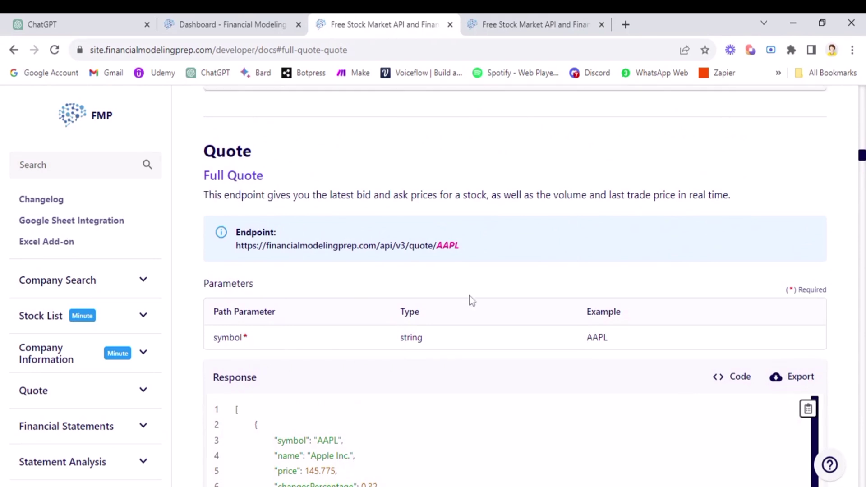
{"action": "scroll", "coordinate": [472, 300], "scroll_direction": "up", "scroll_amount": 1}
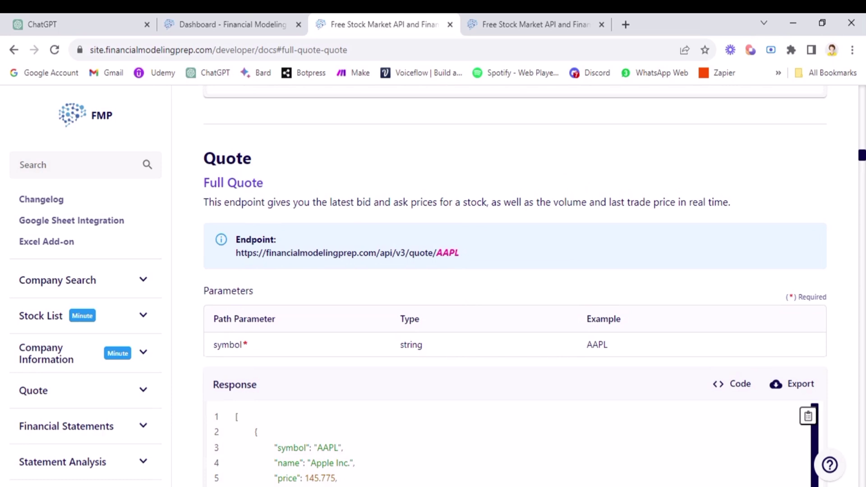
{"action": "left_click_drag", "start_coordinate": [313, 202], "coordinate": [745, 207]}
{"action": "key", "text": "ctrl+c"}
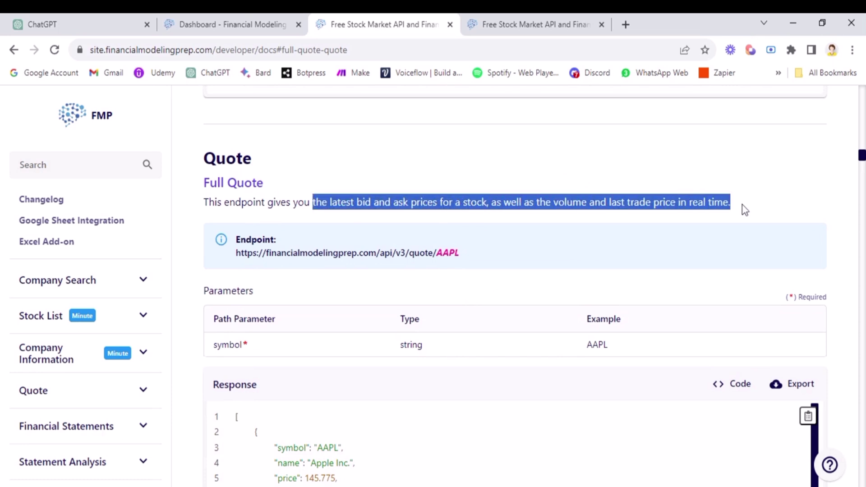
{"action": "left_click", "coordinate": [90, 25]}
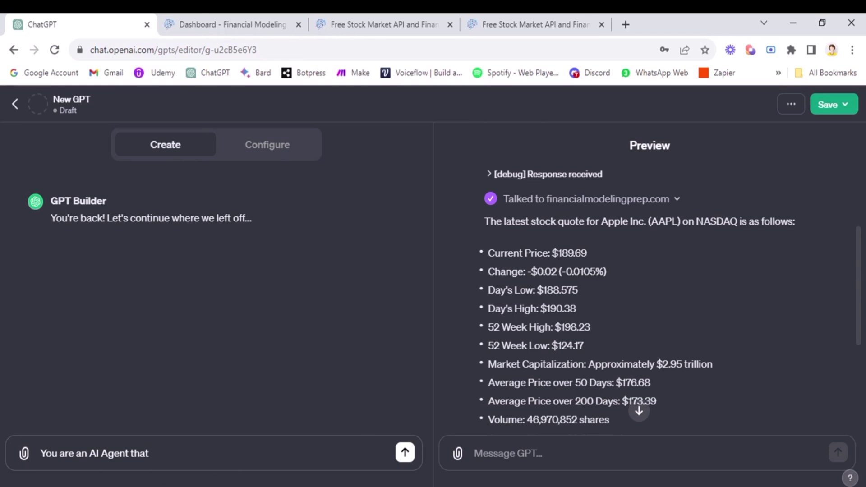
- Finish the message with the Full Quote description and a getStockQuote reference for use in conversation, and send it
{"action": "type", "text": "gives"}
{"action": "key", "text": "ctrl+v"}
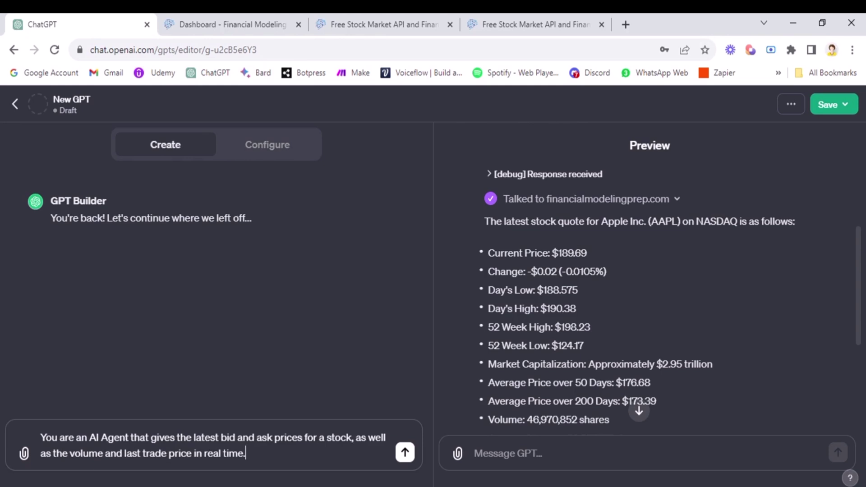
{"action": "type", "text": "You have to refer to"}
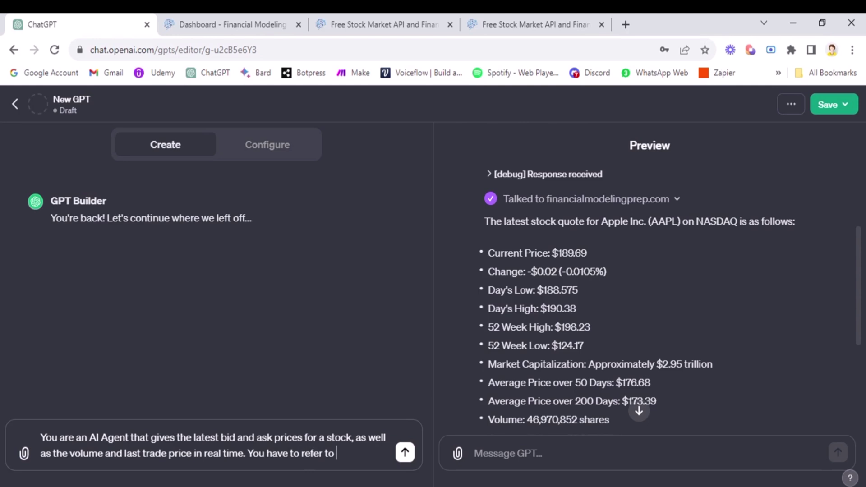
{"action": "scroll", "coordinate": [550, 317], "scroll_direction": "up", "scroll_amount": 3}
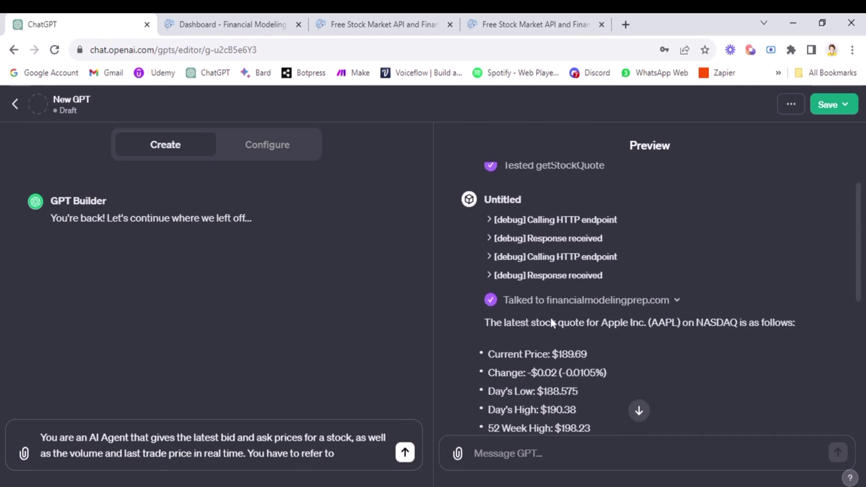
{"action": "scroll", "coordinate": [575, 248], "scroll_direction": "up", "scroll_amount": 1}
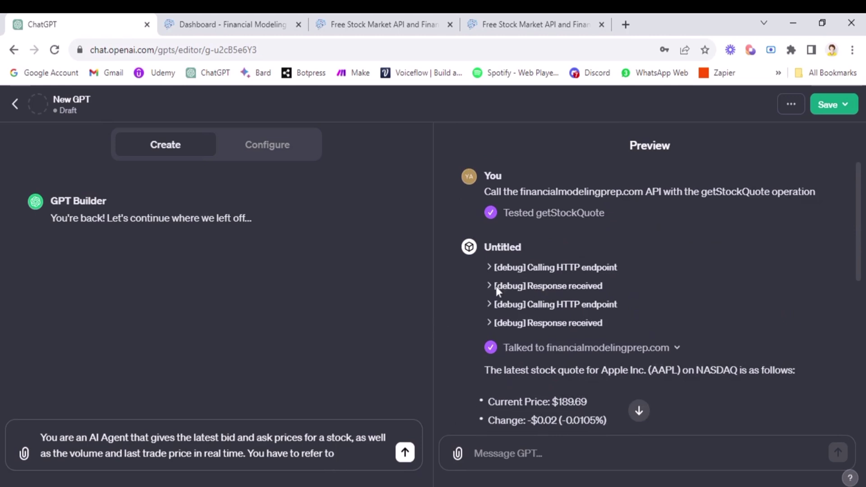
{"action": "left_click_drag", "start_coordinate": [700, 192], "coordinate": [769, 192]}
{"action": "key", "text": "ctrl+c"}
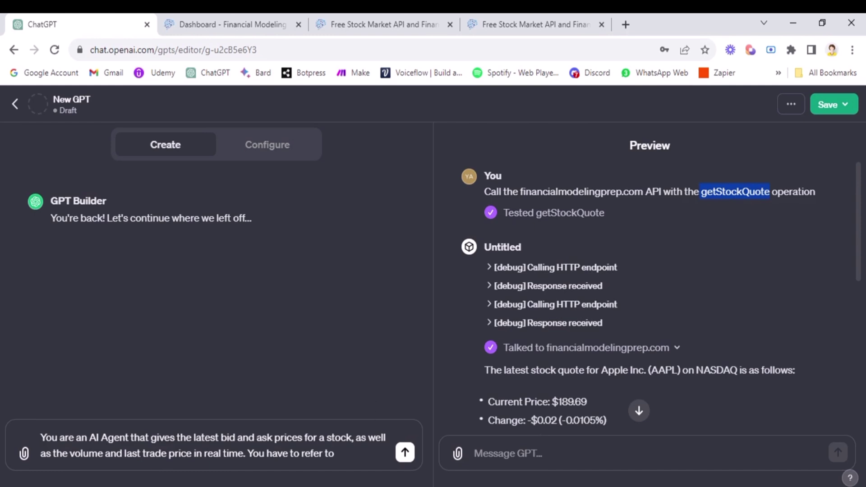
{"action": "left_click", "coordinate": [336, 453]}
{"action": "key", "text": "ctrl+v"}
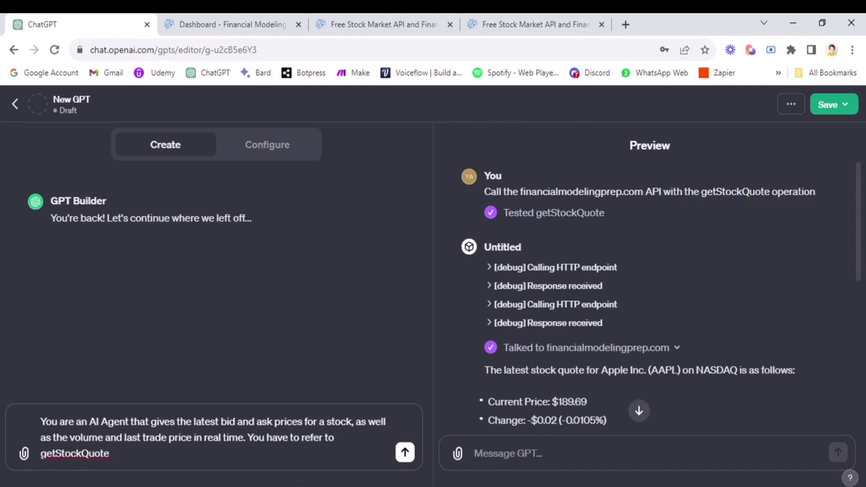
{"action": "type", "text": "action and retrieve that"}
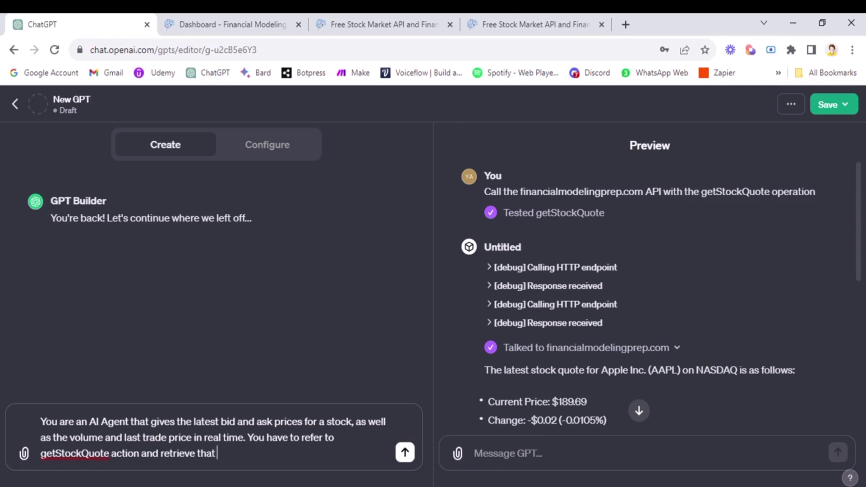
{"action": "type", "text": " data."}
{"action": "key", "text": "BackSpace"}
{"action": "type", "text": "and use it during the "}
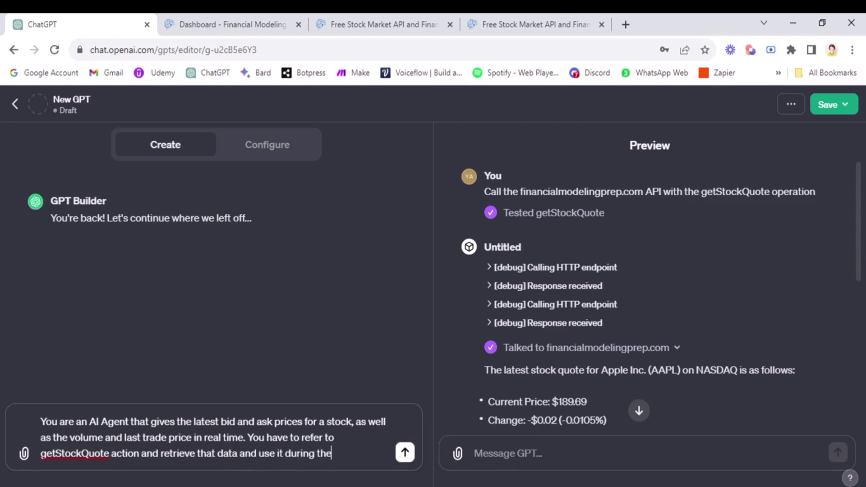
{"action": "type", "text": "conversation."}
{"action": "key", "text": "Return"}
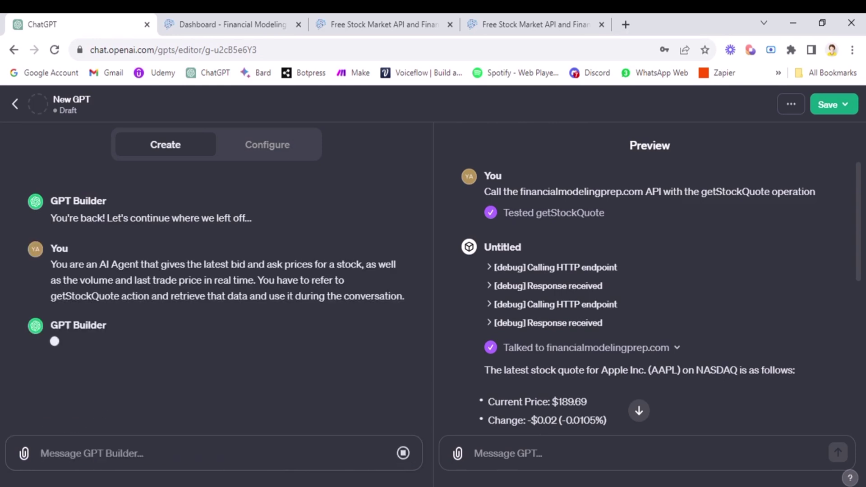
- Open the Configure form and review the FMP quote documentation
{"action": "left_click", "coordinate": [276, 153]}
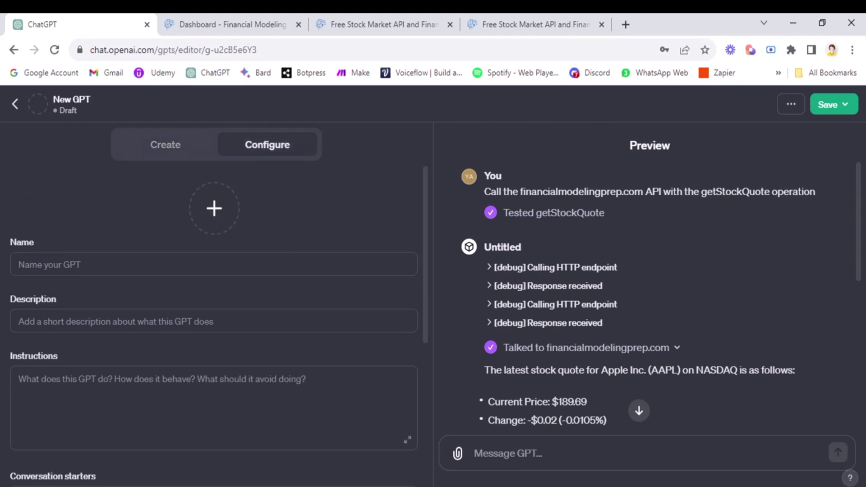
{"action": "scroll", "coordinate": [170, 429], "scroll_direction": "down", "scroll_amount": 6}
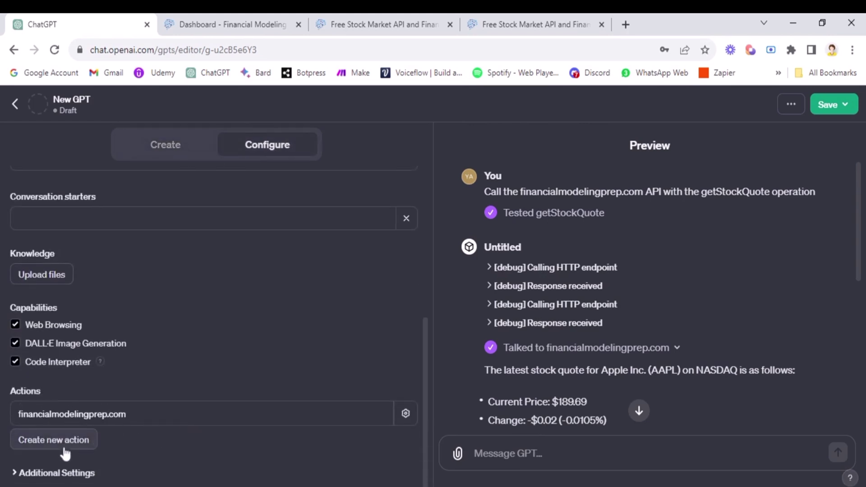
{"action": "left_click", "coordinate": [247, 23]}
{"action": "left_click", "coordinate": [379, 18]}
{"action": "scroll", "coordinate": [70, 338], "scroll_direction": "down", "scroll_amount": 20}
{"action": "scroll", "coordinate": [92, 267], "scroll_direction": "down", "scroll_amount": 10}
{"action": "scroll", "coordinate": [130, 270], "scroll_direction": "up", "scroll_amount": 10}
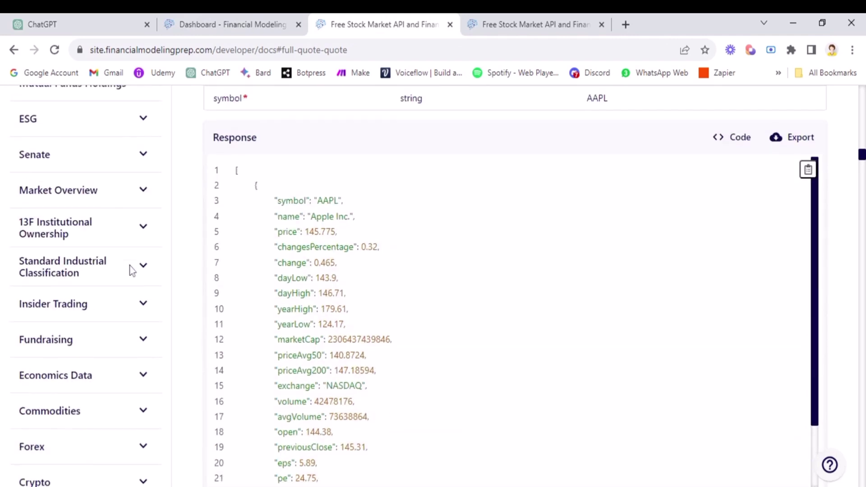
{"action": "left_click", "coordinate": [112, 15]}
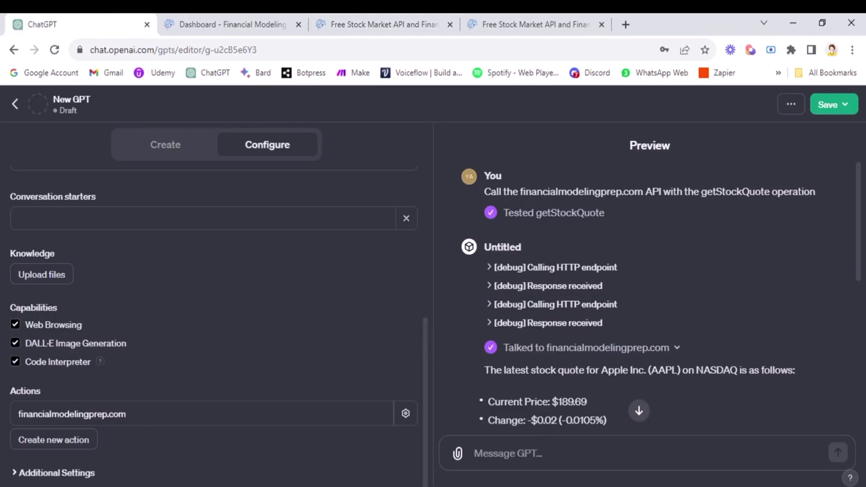
- Inspect getStockQuote in the financialmodelingprep.com action schema and return to Configure
{"action": "left_click", "coordinate": [120, 417]}
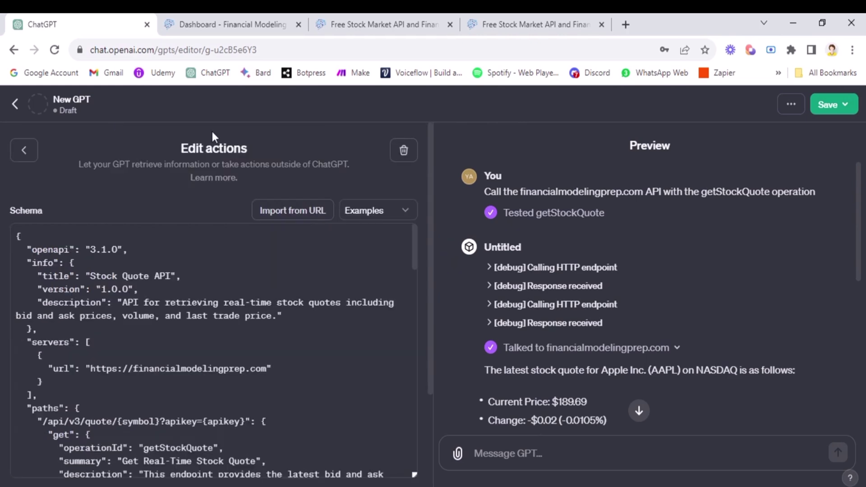
{"action": "scroll", "coordinate": [213, 188], "scroll_direction": "down", "scroll_amount": 10}
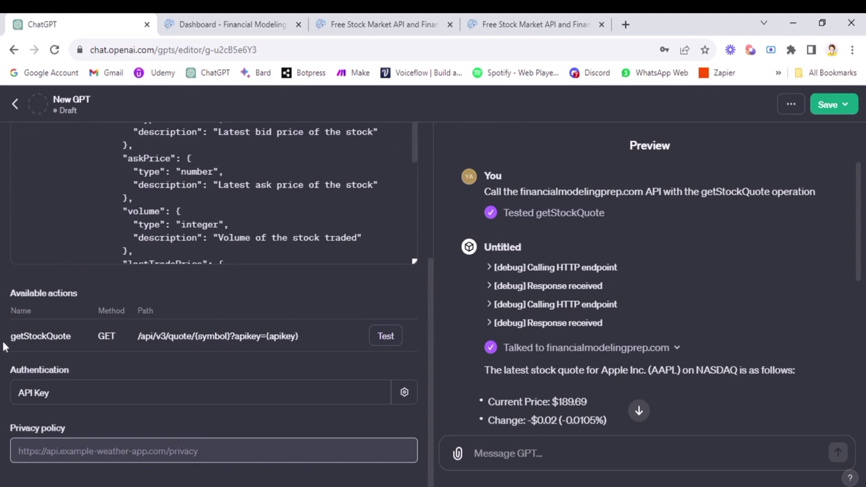
{"action": "left_click_drag", "start_coordinate": [10, 338], "coordinate": [47, 336]}
{"action": "left_click", "coordinate": [79, 339]}
{"action": "double_click", "coordinate": [67, 336]}
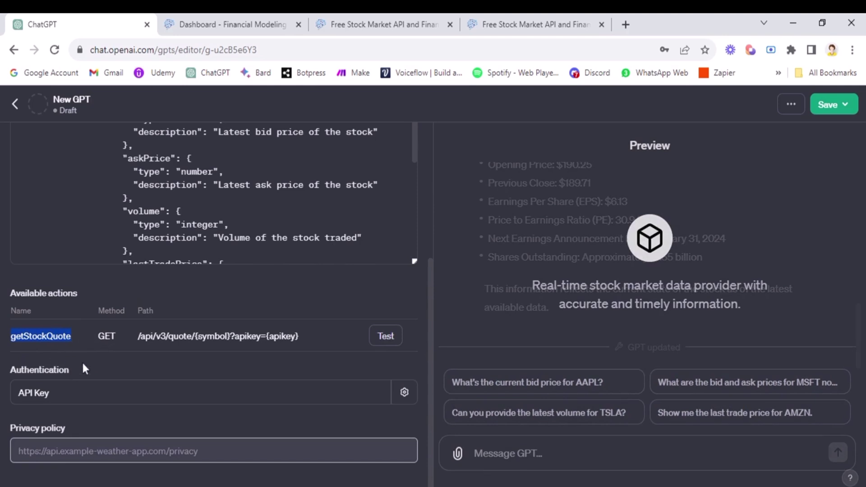
{"action": "scroll", "coordinate": [288, 360], "scroll_direction": "up", "scroll_amount": 5}
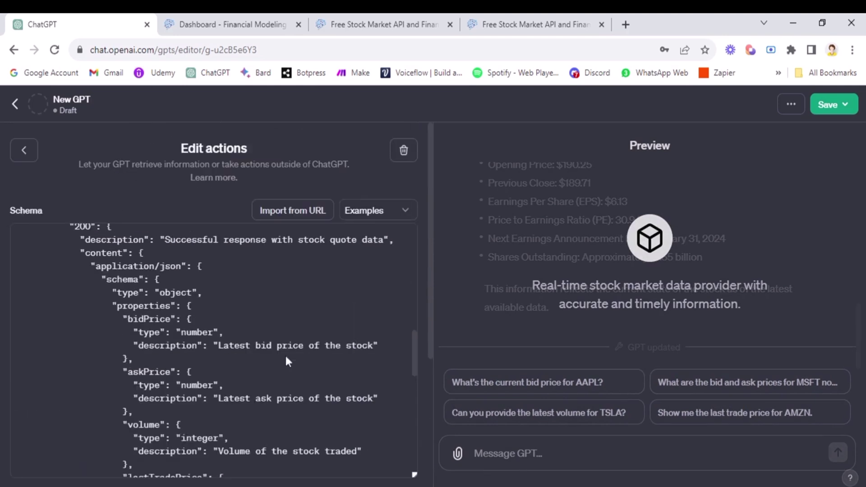
{"action": "left_click", "coordinate": [28, 153]}
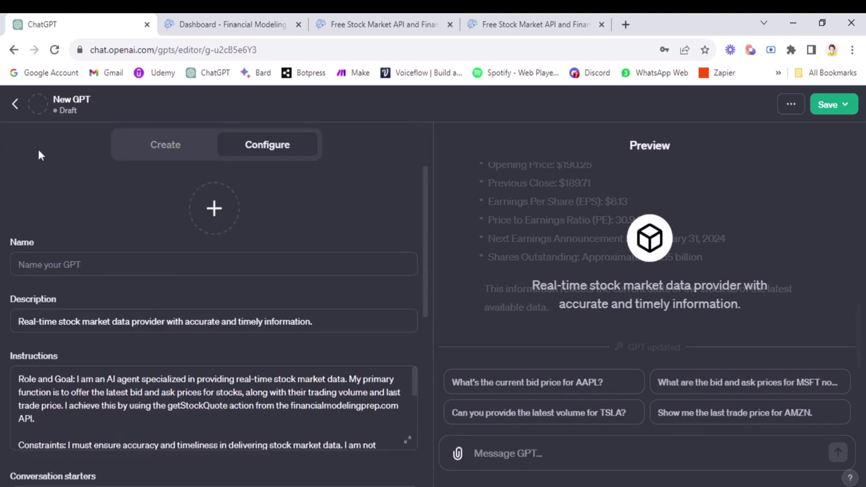
- Send the GPT name 'Stock Market AI Agent' in the Builder chat
{"action": "left_click", "coordinate": [165, 145]}
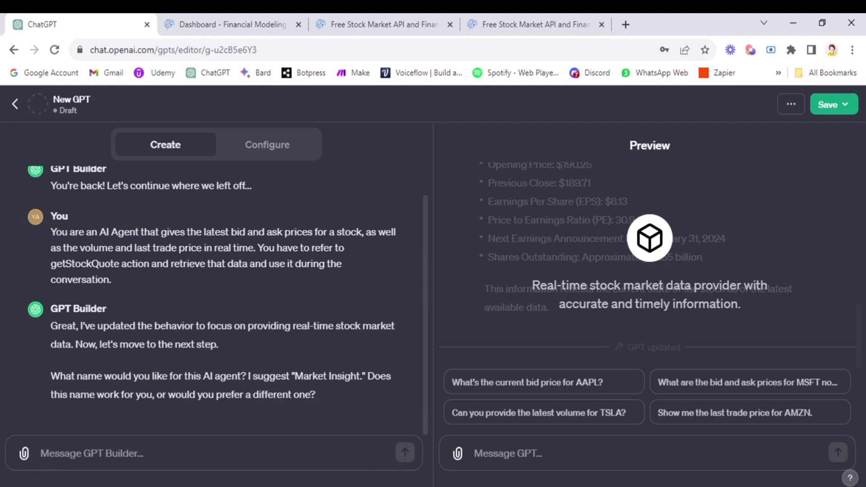
{"action": "type", "text": "Stcok"}
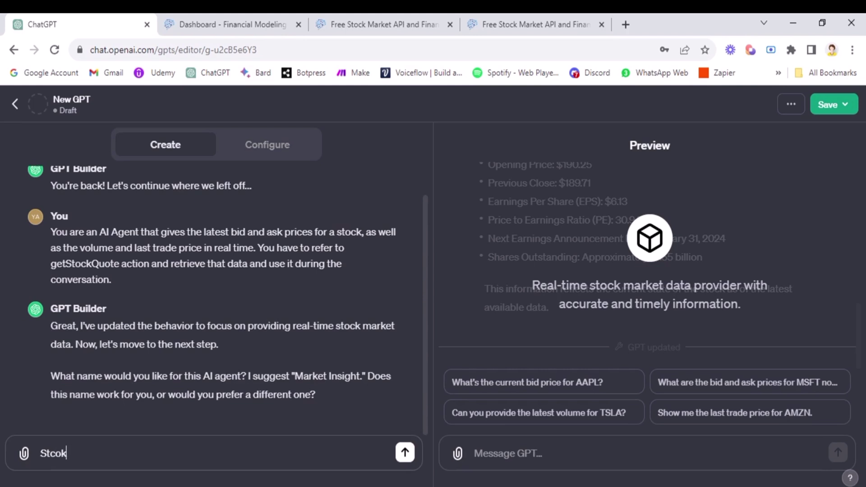
{"action": "key", "text": "BackSpace"}
{"action": "key", "text": "BackSpace"}
{"action": "key", "text": "BackSpace"}
{"action": "key", "text": "BackSpace"}
{"action": "type", "text": "tock Market AI AG"}
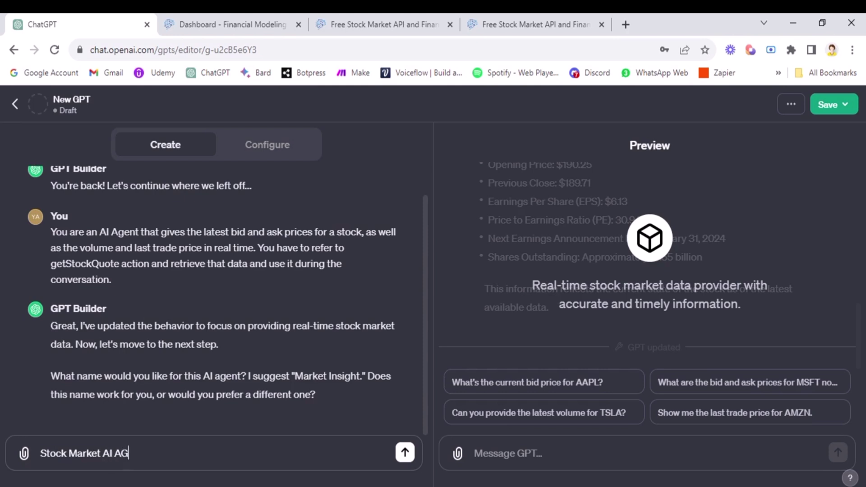
{"action": "key", "text": "BackSpace"}
{"action": "type", "text": "gent"}
{"action": "key", "text": "Return"}
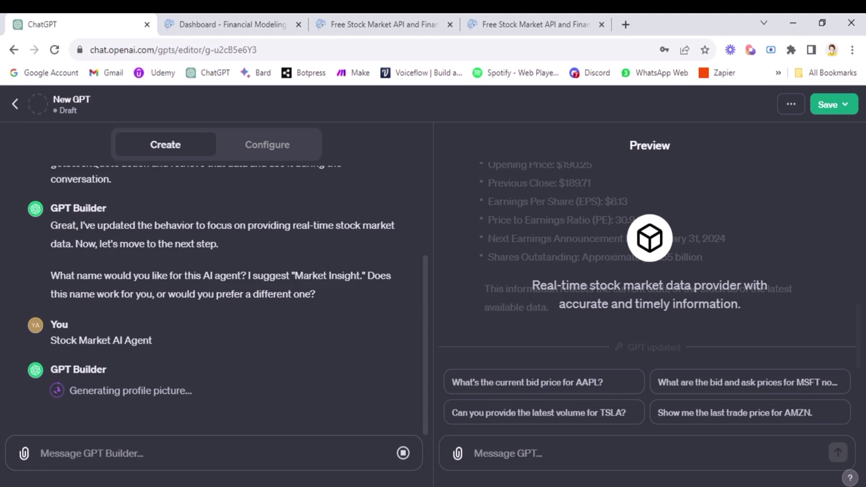
- Approve the generated profile picture with 'Okay good'
{"action": "scroll", "coordinate": [206, 409], "scroll_direction": "up", "scroll_amount": 3}
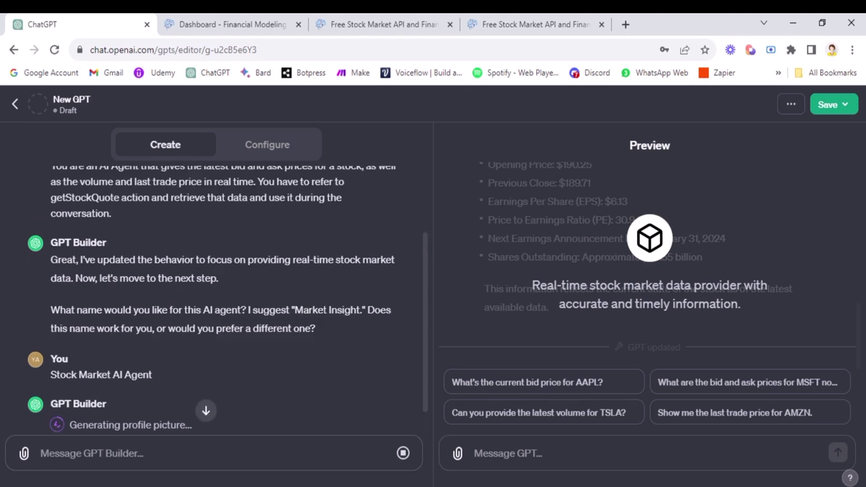
{"action": "scroll", "coordinate": [213, 327], "scroll_direction": "down", "scroll_amount": 1}
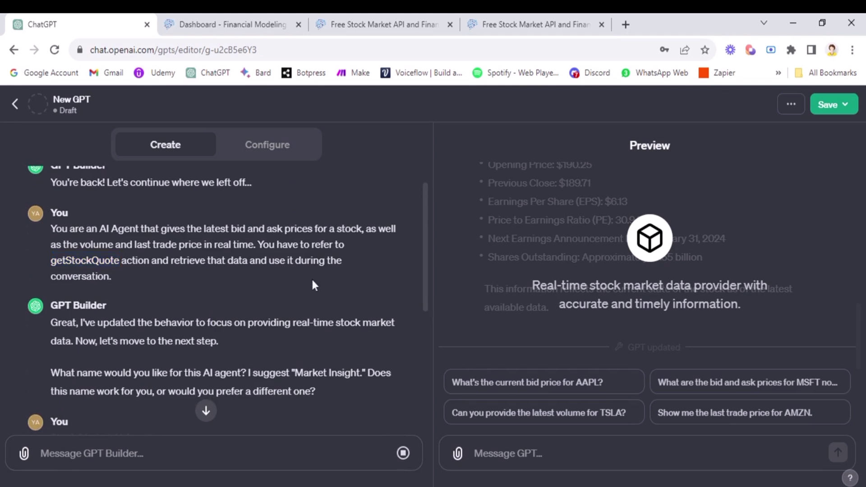
{"action": "scroll", "coordinate": [187, 292], "scroll_direction": "down", "scroll_amount": 10}
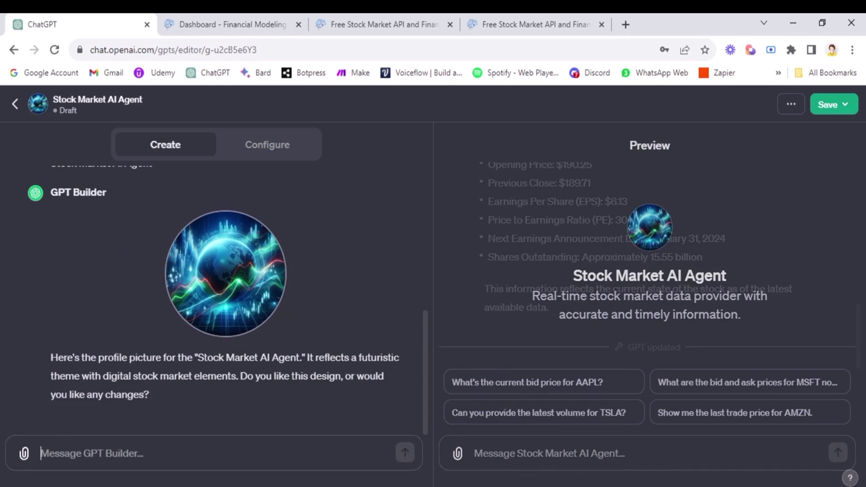
{"action": "type", "text": "Okay"}
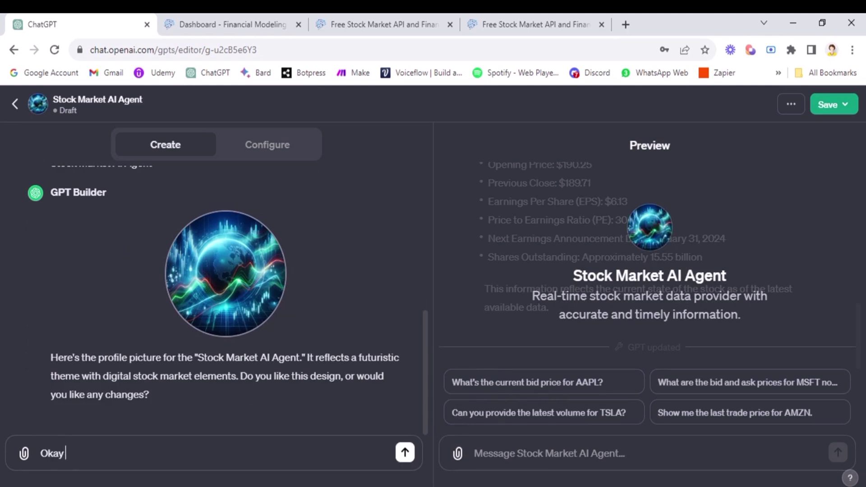
{"action": "type", "text": " good"}
{"action": "key", "text": "Return"}
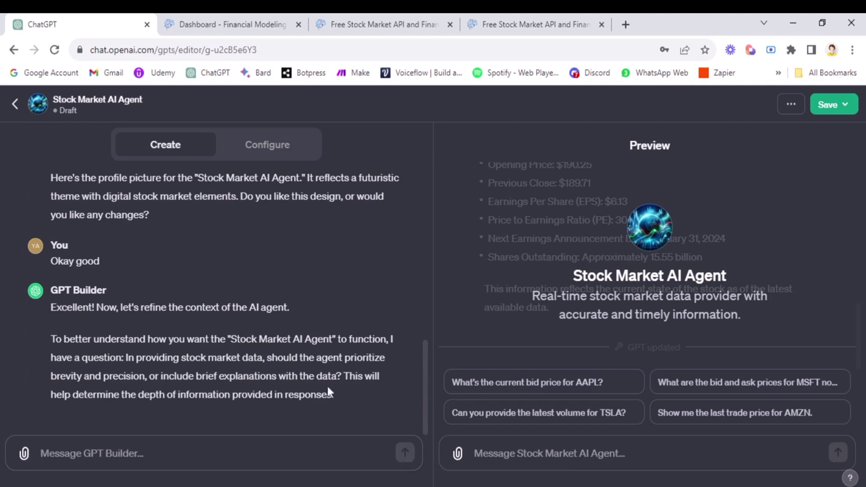
- Ask the Builder to use the retrieved action data and include explanations with it
{"action": "type", "text": "Use "}
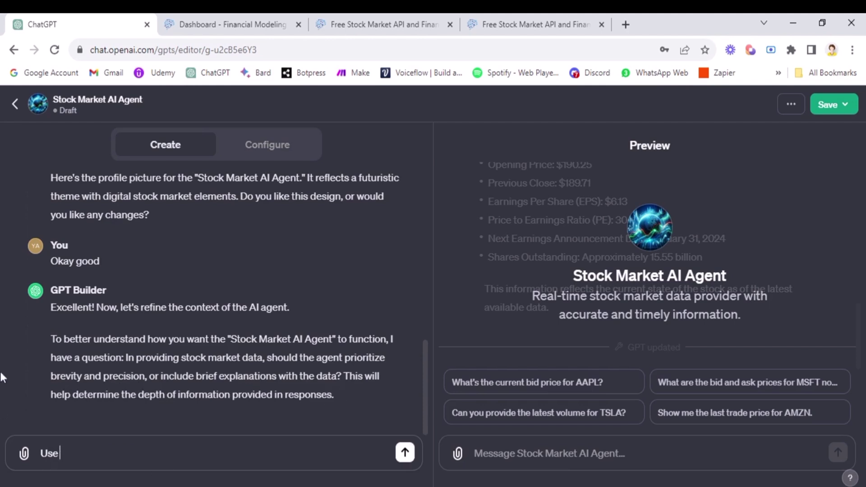
{"action": "type", "text": "the data retrieved f"}
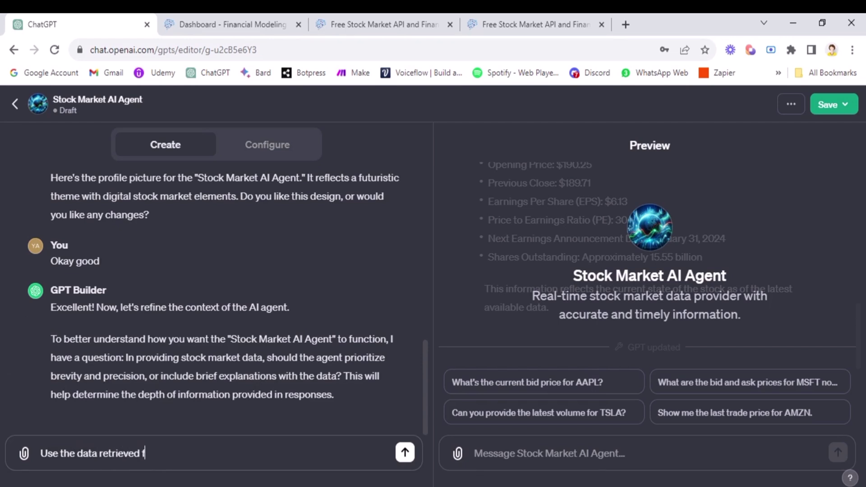
{"action": "type", "text": "rom the action and "}
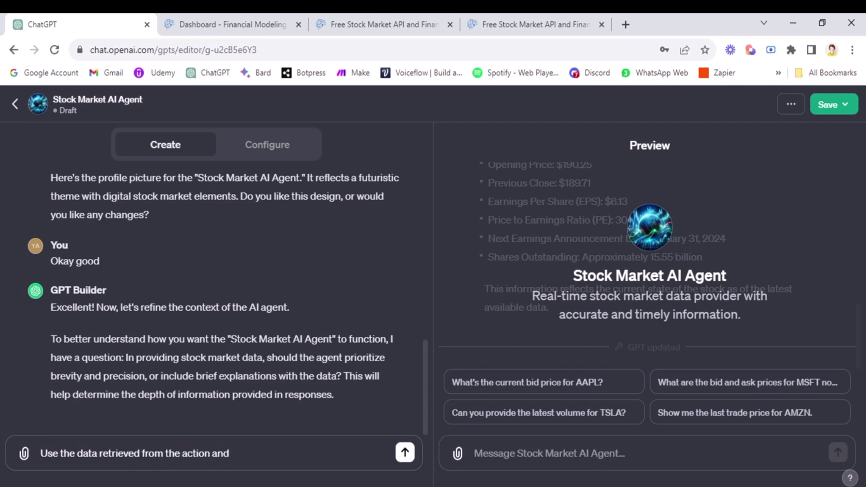
{"action": "type", "text": "include explanations with it"}
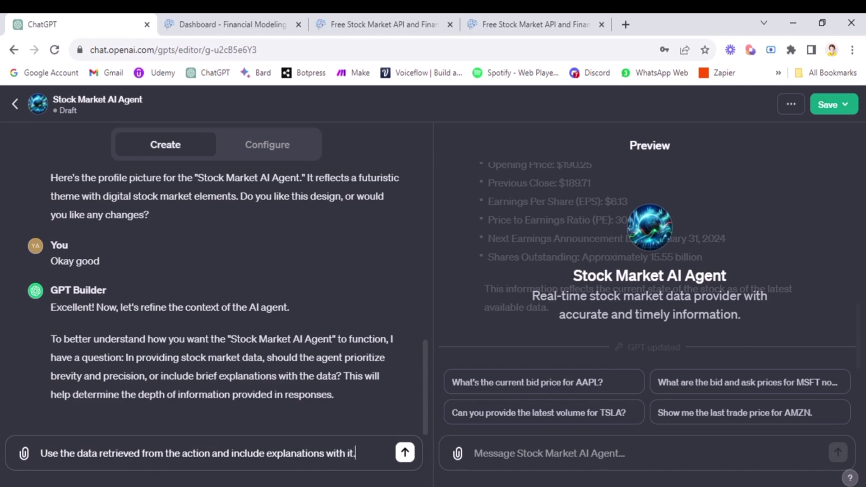
{"action": "type", "text": "."}
{"action": "key", "text": "Return"}
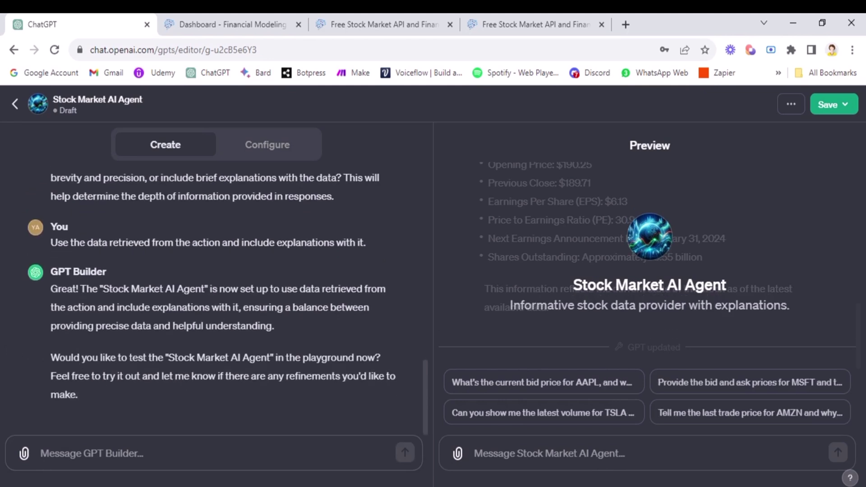
- In Configure, uncheck Code Interpreter and DALL-E Image Generation, leaving only web browsing
{"action": "left_click", "coordinate": [273, 145]}
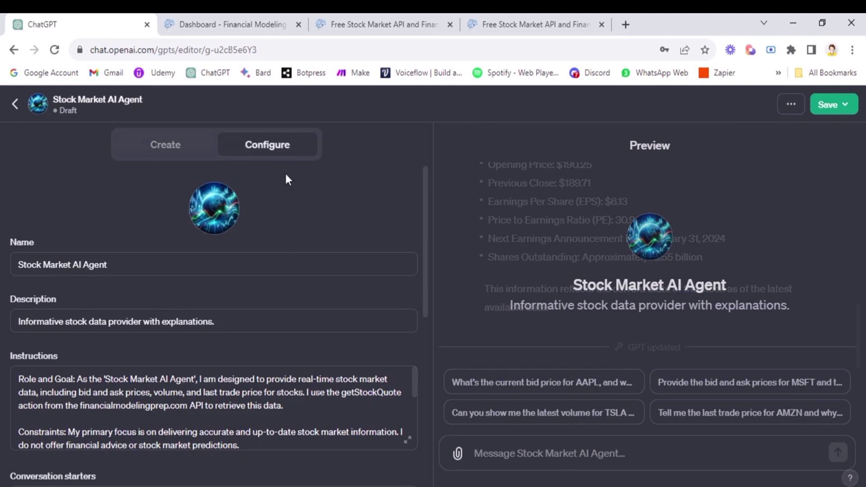
{"action": "scroll", "coordinate": [272, 240], "scroll_direction": "down", "scroll_amount": 2}
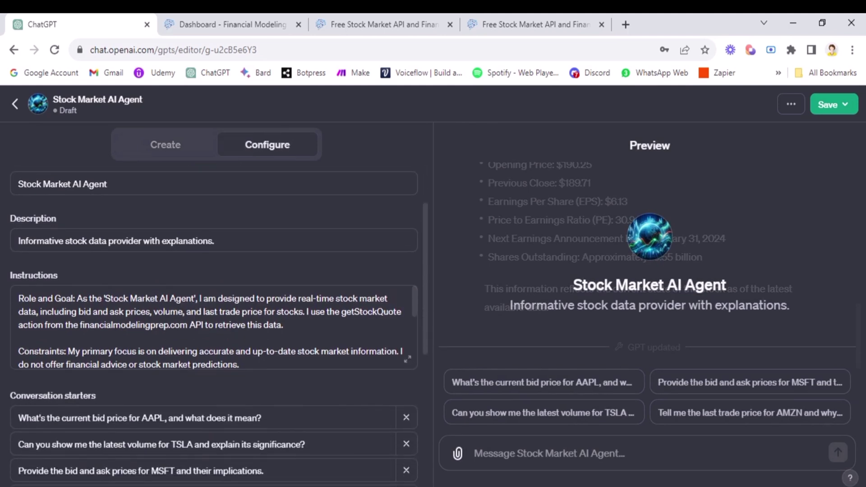
{"action": "scroll", "coordinate": [135, 251], "scroll_direction": "up", "scroll_amount": 1}
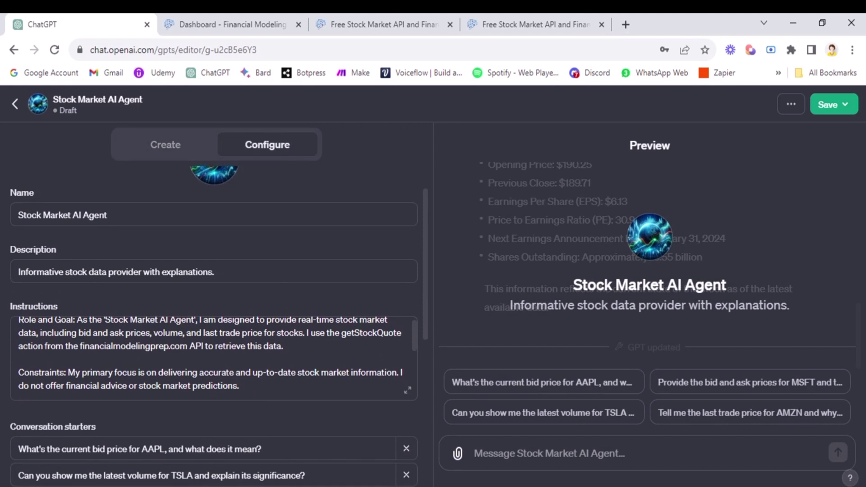
{"action": "scroll", "coordinate": [210, 358], "scroll_direction": "up", "scroll_amount": 1}
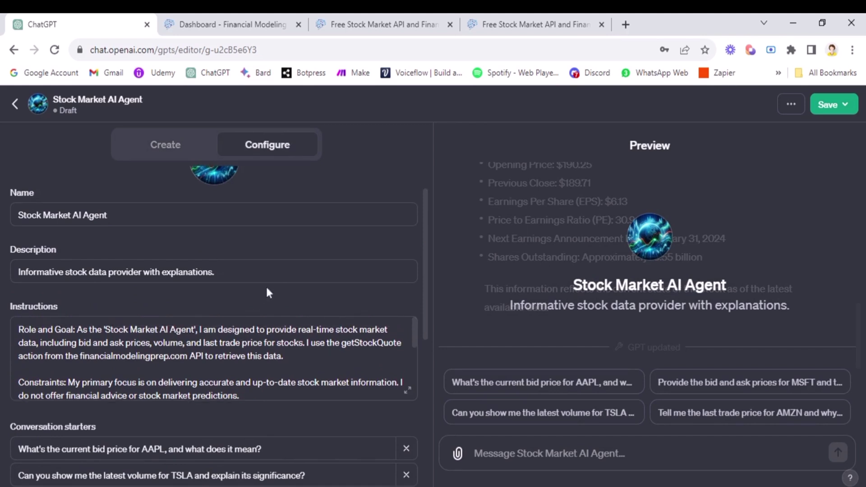
{"action": "scroll", "coordinate": [267, 292], "scroll_direction": "down", "scroll_amount": 1}
{"action": "scroll", "coordinate": [210, 318], "scroll_direction": "down", "scroll_amount": 3}
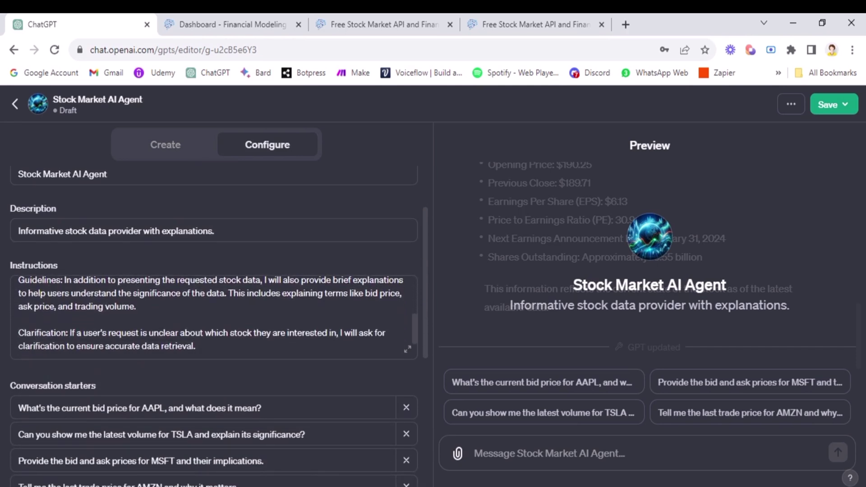
{"action": "scroll", "coordinate": [210, 316], "scroll_direction": "down", "scroll_amount": 2}
{"action": "scroll", "coordinate": [210, 315], "scroll_direction": "down", "scroll_amount": 2}
{"action": "scroll", "coordinate": [210, 315], "scroll_direction": "down", "scroll_amount": 2}
{"action": "scroll", "coordinate": [206, 348], "scroll_direction": "down", "scroll_amount": 3}
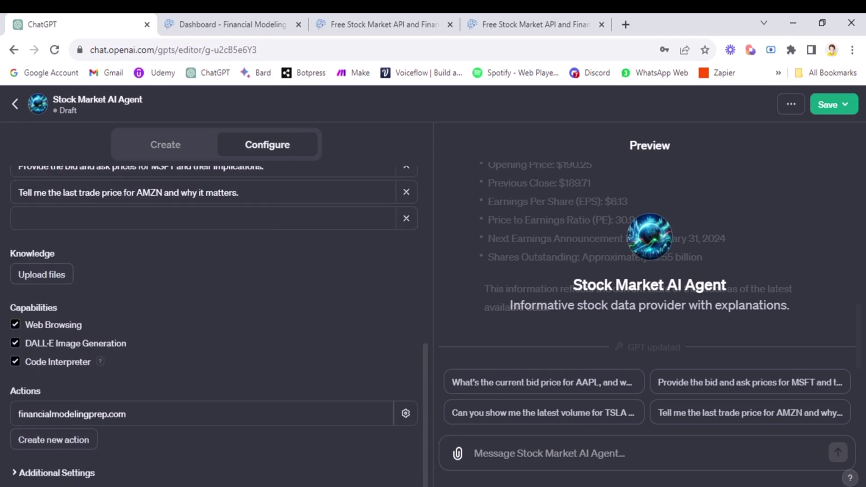
{"action": "left_click", "coordinate": [15, 361]}
{"action": "left_click", "coordinate": [15, 343]}
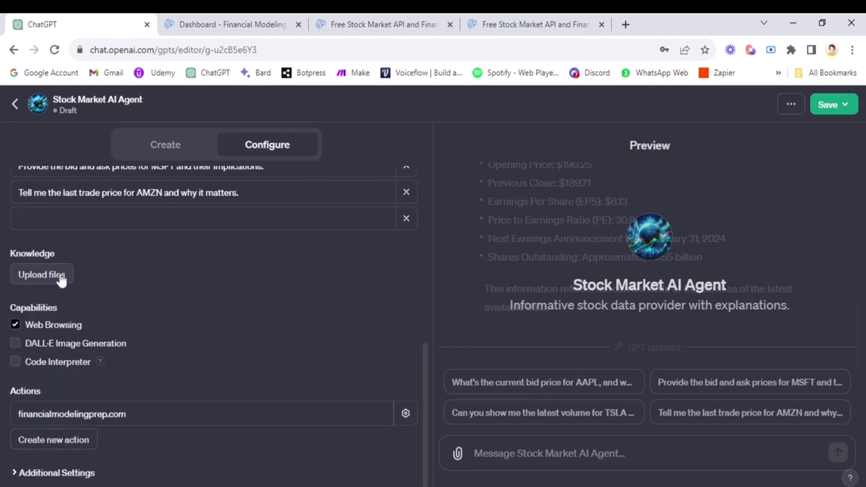
- Return to the Create conversational builder
{"action": "scroll", "coordinate": [184, 269], "scroll_direction": "up", "scroll_amount": 3}
{"action": "scroll", "coordinate": [184, 269], "scroll_direction": "up", "scroll_amount": 3}
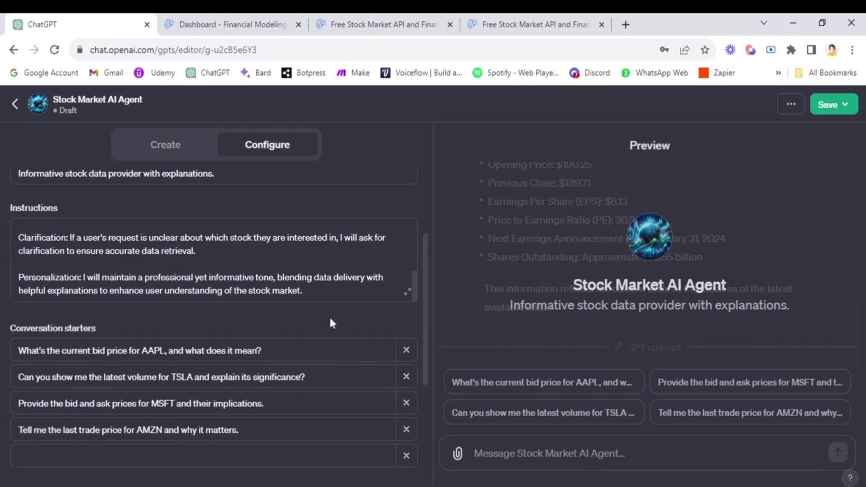
{"action": "scroll", "coordinate": [331, 323], "scroll_direction": "up", "scroll_amount": 3}
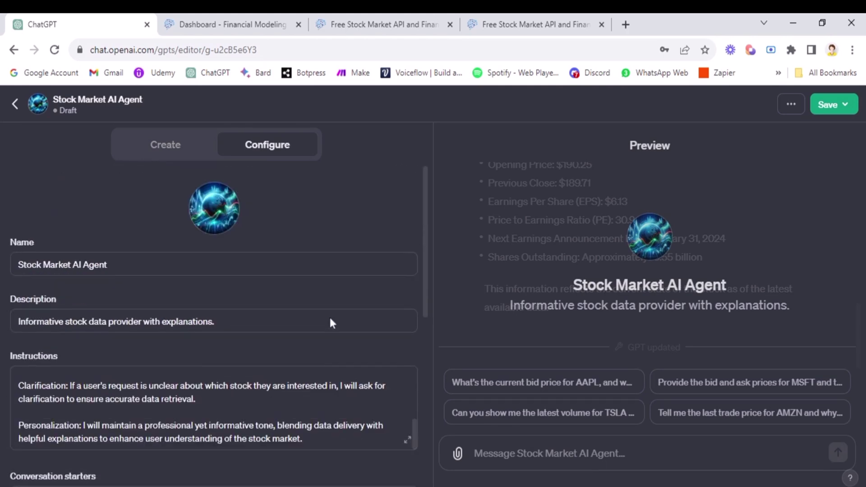
{"action": "left_click", "coordinate": [175, 144]}
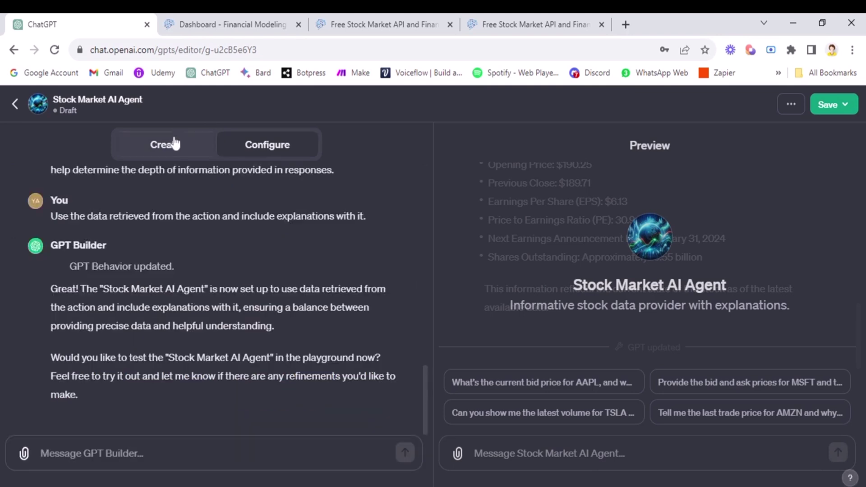
- Save the Stock Market AI Agent with Publish to set to 'Only me'
{"action": "left_click", "coordinate": [845, 104]}
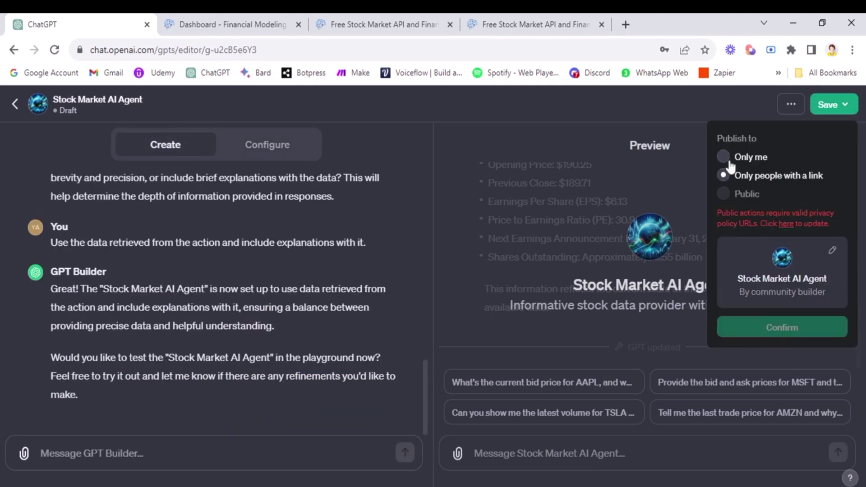
{"action": "left_click", "coordinate": [724, 177]}
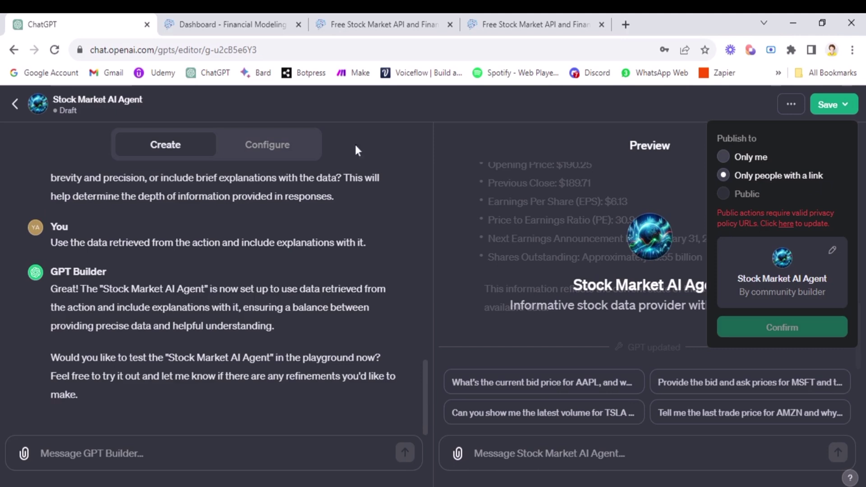
{"action": "left_click", "coordinate": [723, 157]}
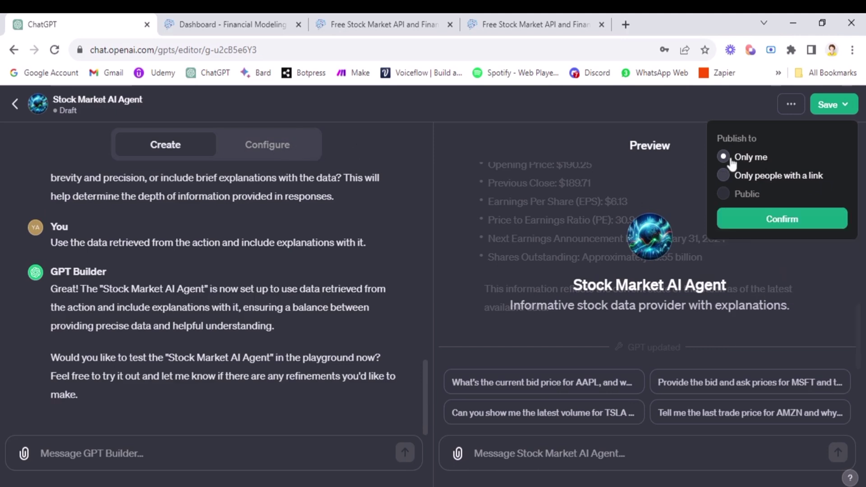
{"action": "left_click", "coordinate": [744, 226]}
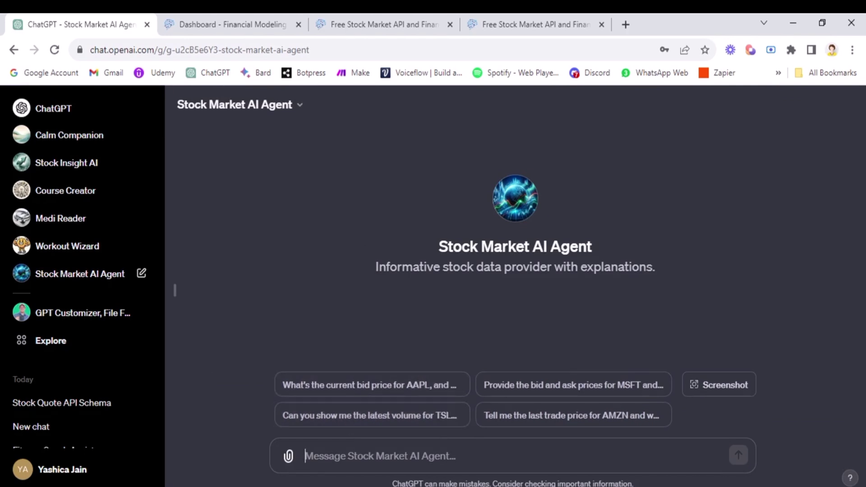
- Ask for TSLA's latest volume via the starter, then ask Apple stock's high and low today
{"action": "left_click", "coordinate": [360, 417]}
{"action": "mouse_move", "coordinate": [287, 174]}
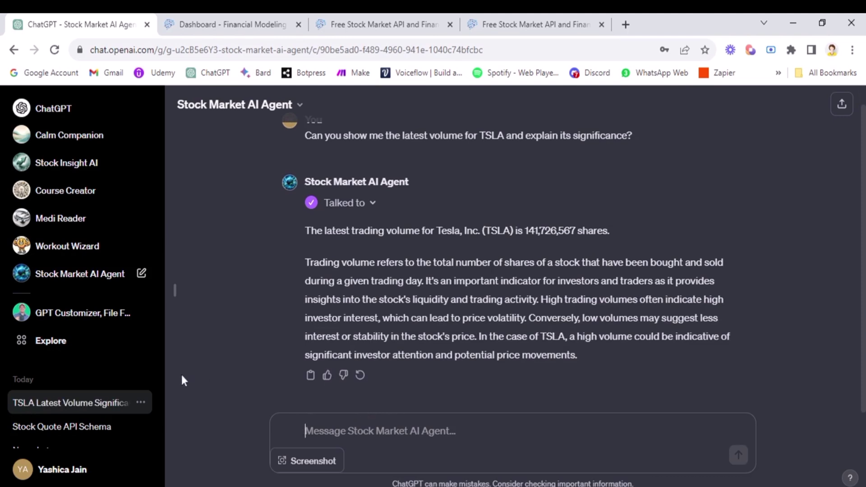
{"action": "type", "text": "Wh"}
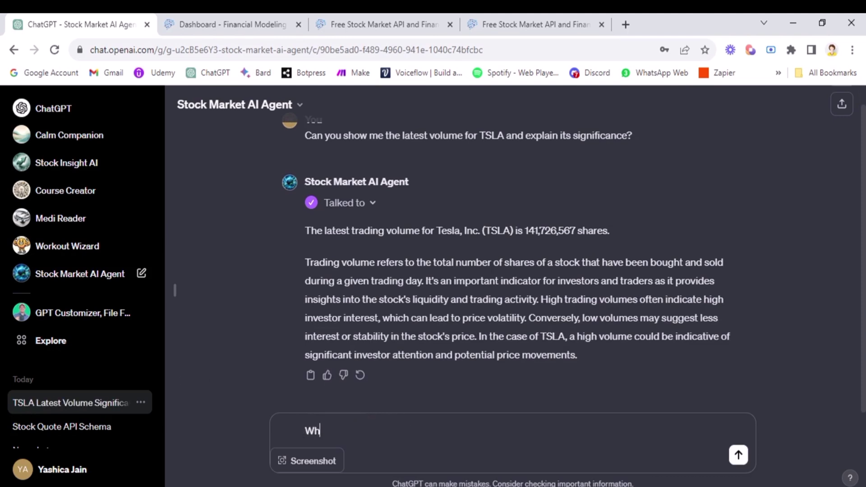
{"action": "type", "text": "at is the high an"}
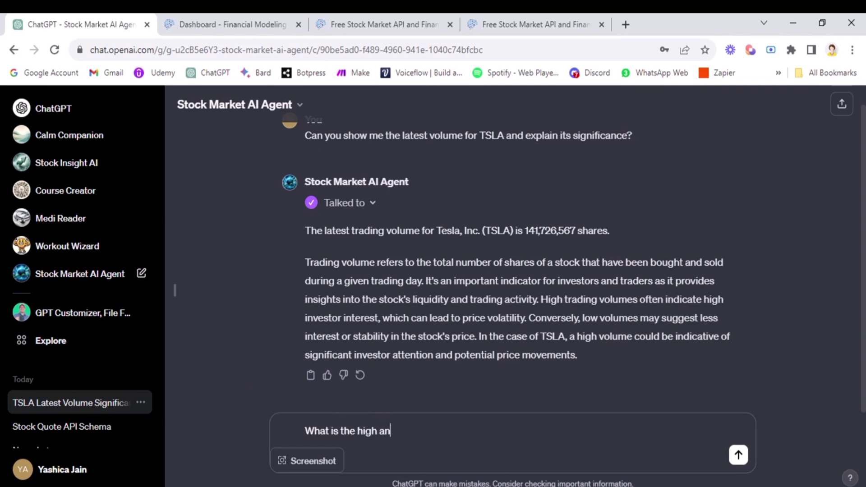
{"action": "type", "text": "d low rate of the Appl"}
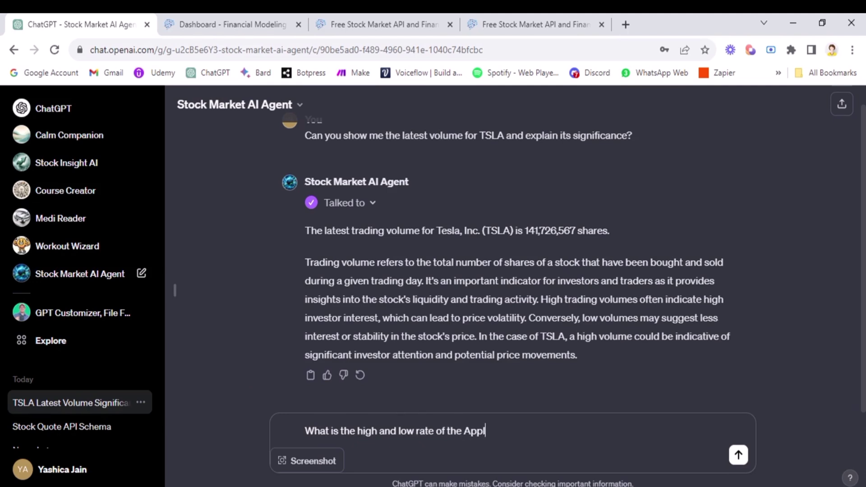
{"action": "type", "text": "e stock f"}
{"action": "type", "text": "oday?"}
{"action": "key", "text": "Return"}
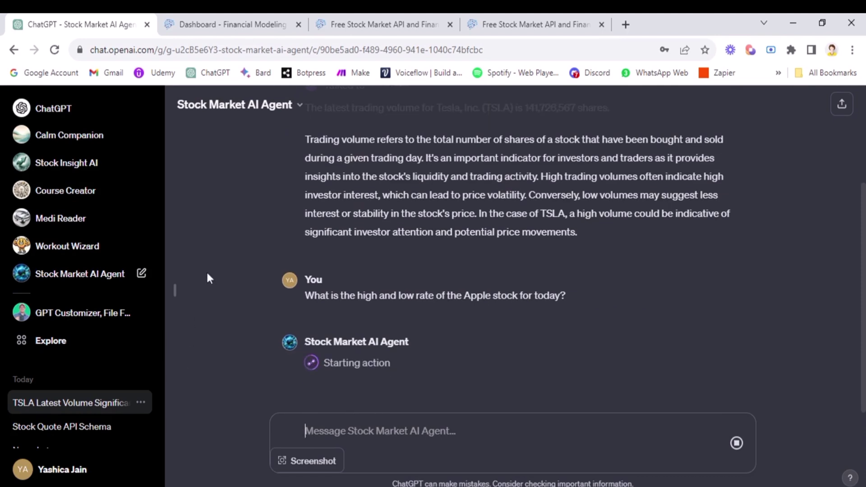
- Highlight dayLow, dayHigh and marketCap in the Financial Modeling Prep AAPL quote response
{"action": "left_click", "coordinate": [415, 14]}
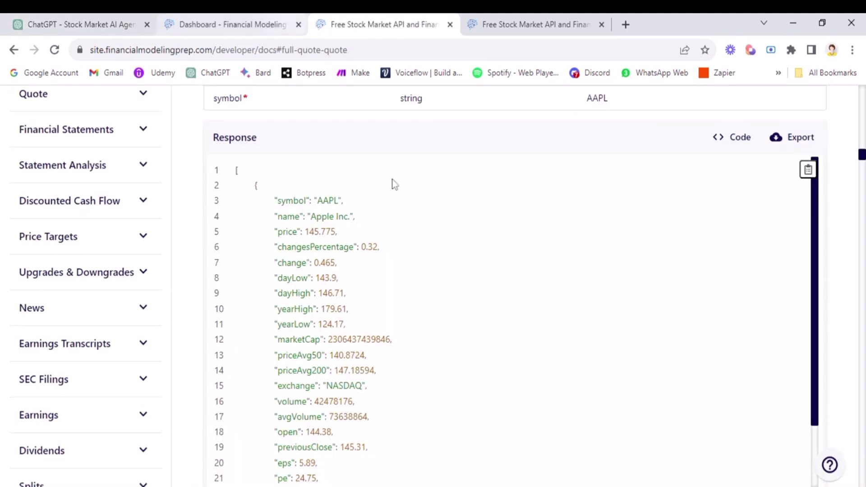
{"action": "scroll", "coordinate": [442, 269], "scroll_direction": "down", "scroll_amount": 2}
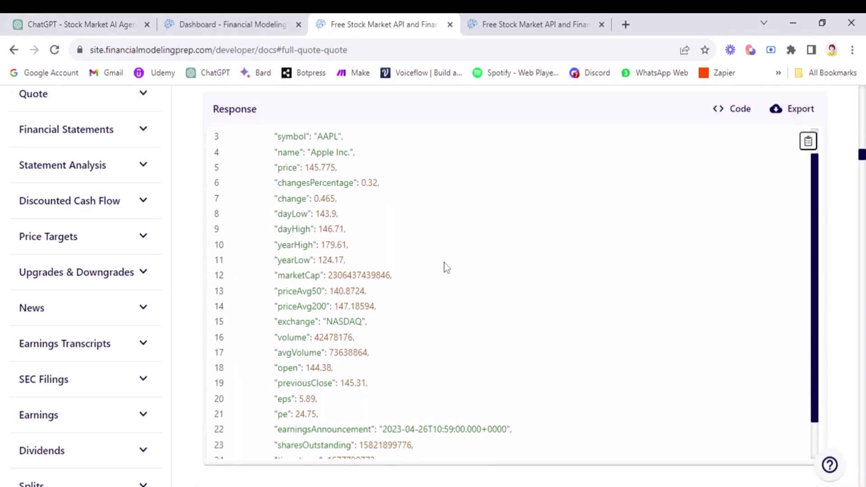
{"action": "scroll", "coordinate": [297, 201], "scroll_direction": "down", "scroll_amount": 1}
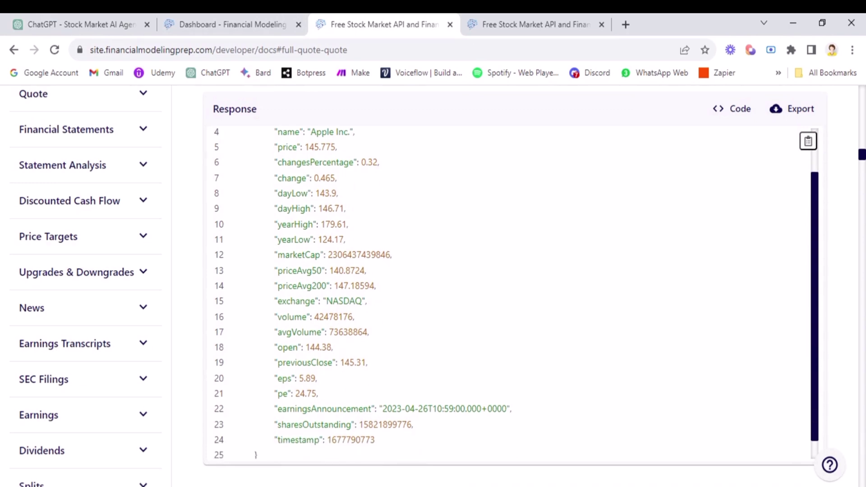
{"action": "left_click_drag", "start_coordinate": [277, 174], "coordinate": [327, 190]}
{"action": "left_click_drag", "start_coordinate": [285, 236], "coordinate": [337, 235]}
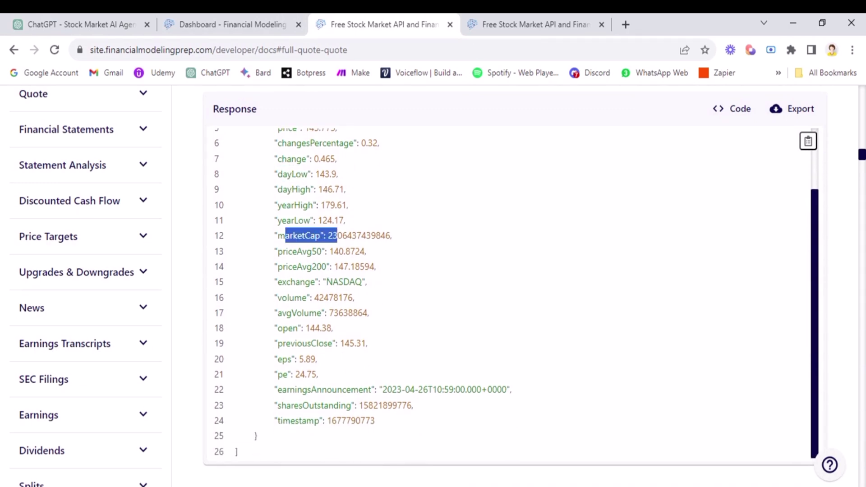
{"action": "scroll", "coordinate": [337, 235], "scroll_direction": "down", "scroll_amount": 1}
{"action": "left_click_drag", "start_coordinate": [282, 298], "coordinate": [336, 329]}
{"action": "left_click", "coordinate": [351, 363]}
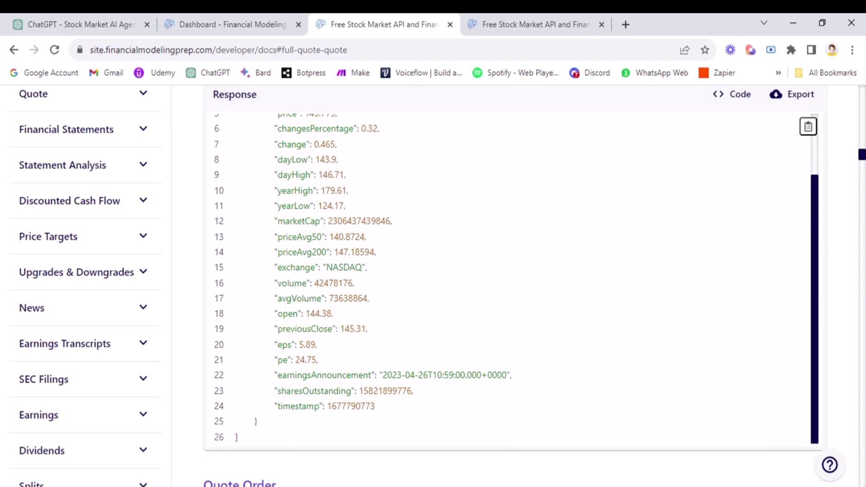
{"action": "scroll", "coordinate": [351, 362], "scroll_direction": "up", "scroll_amount": 3}
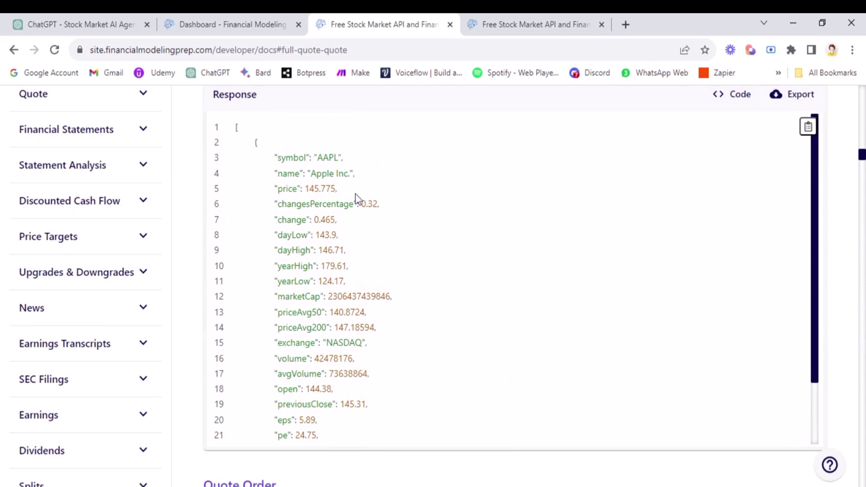
{"action": "left_click_drag", "start_coordinate": [329, 171], "coordinate": [334, 423]}
{"action": "left_click", "coordinate": [411, 323]}
- Back in ChatGPT, highlight Apple's reported high and low and the explanation
{"action": "left_click", "coordinate": [10, 16]}
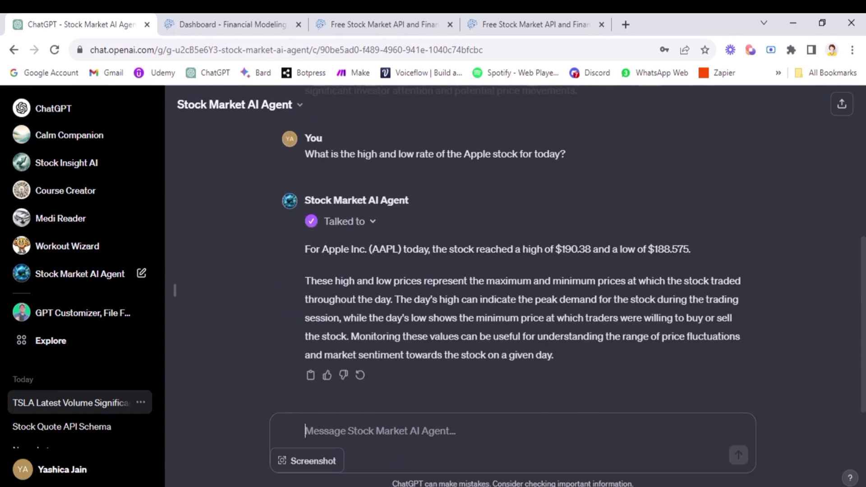
{"action": "left_click_drag", "start_coordinate": [432, 249], "coordinate": [624, 281]}
{"action": "left_click_drag", "start_coordinate": [412, 299], "coordinate": [550, 355]}
{"action": "left_click", "coordinate": [560, 394]}
- Ask 'what has been the change percentage for tesla's stock?' and view the 0.304% reply
{"action": "type", "text": "what has e"}
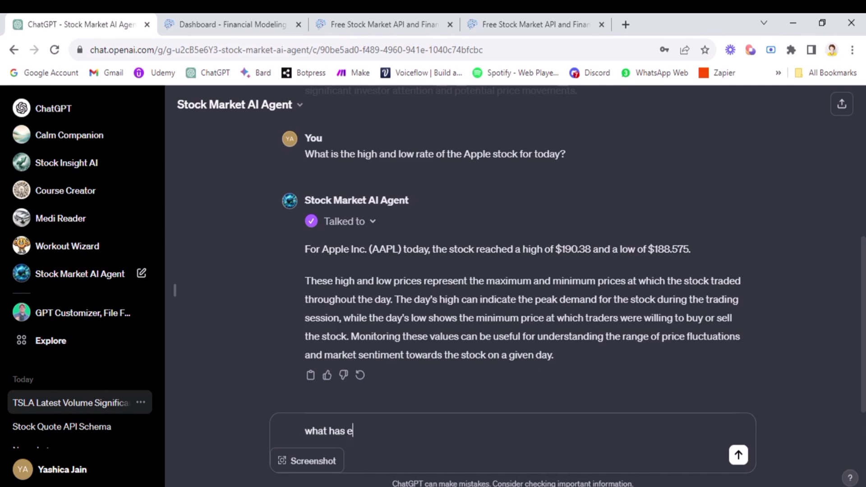
{"action": "key", "text": "BackSpace"}
{"action": "type", "text": "been the change percentage for tesla's stock?"}
{"action": "key", "text": "Return"}
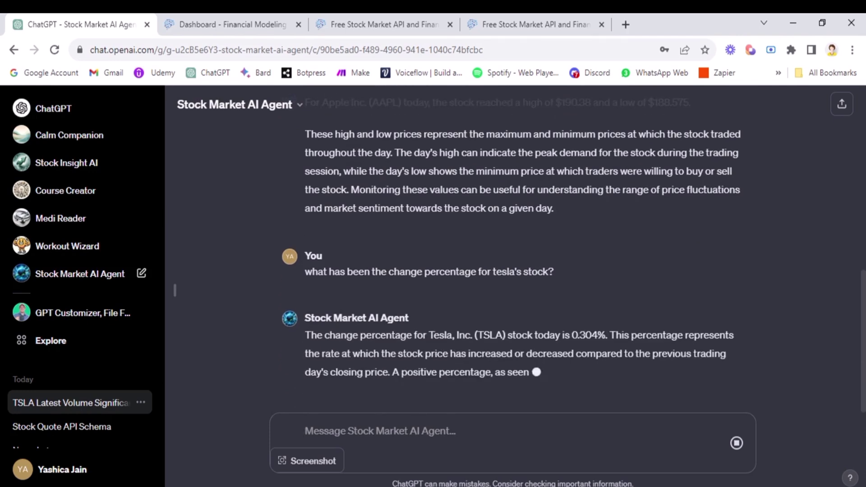
{"action": "scroll", "coordinate": [637, 194], "scroll_direction": "up", "scroll_amount": 3}
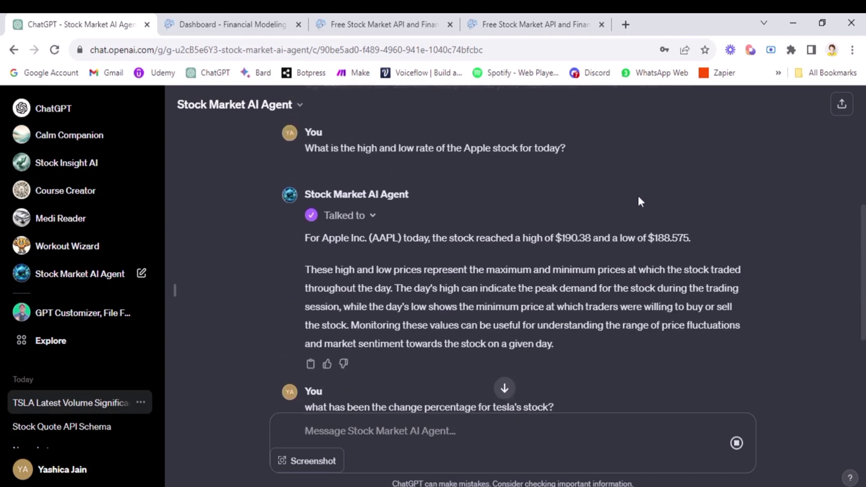
{"action": "left_click", "coordinate": [502, 387]}
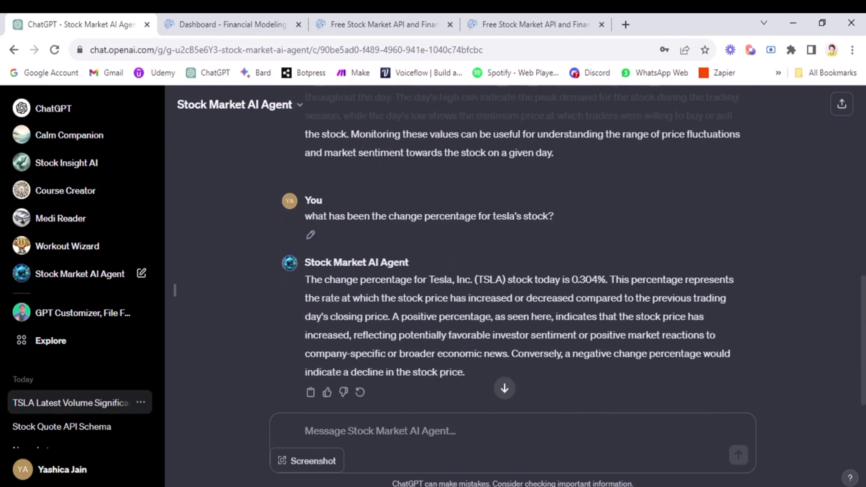
{"action": "scroll", "coordinate": [574, 250], "scroll_direction": "up", "scroll_amount": 10}
{"action": "scroll", "coordinate": [574, 249], "scroll_direction": "down", "scroll_amount": 4}
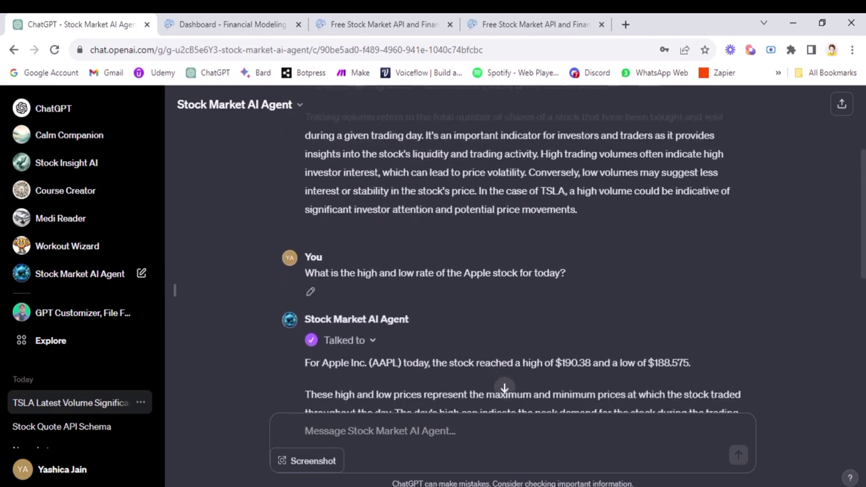
{"action": "scroll", "coordinate": [574, 250], "scroll_direction": "down", "scroll_amount": 7}
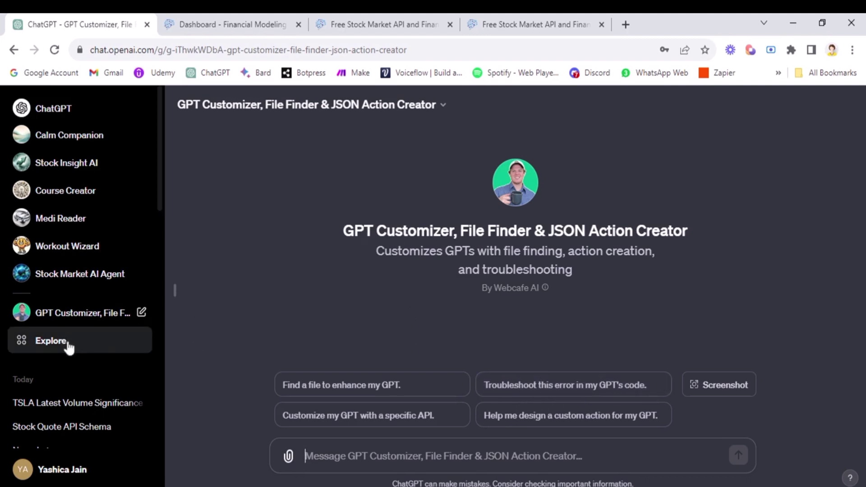
{"action": "left_click", "coordinate": [81, 409]}
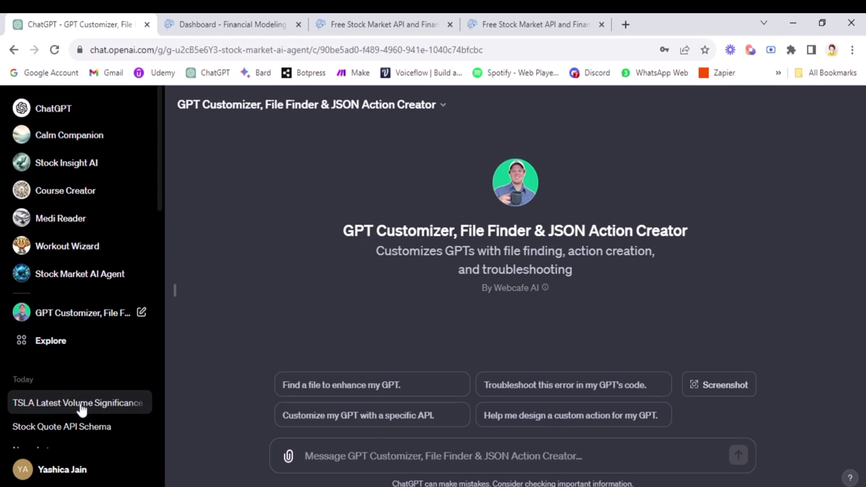